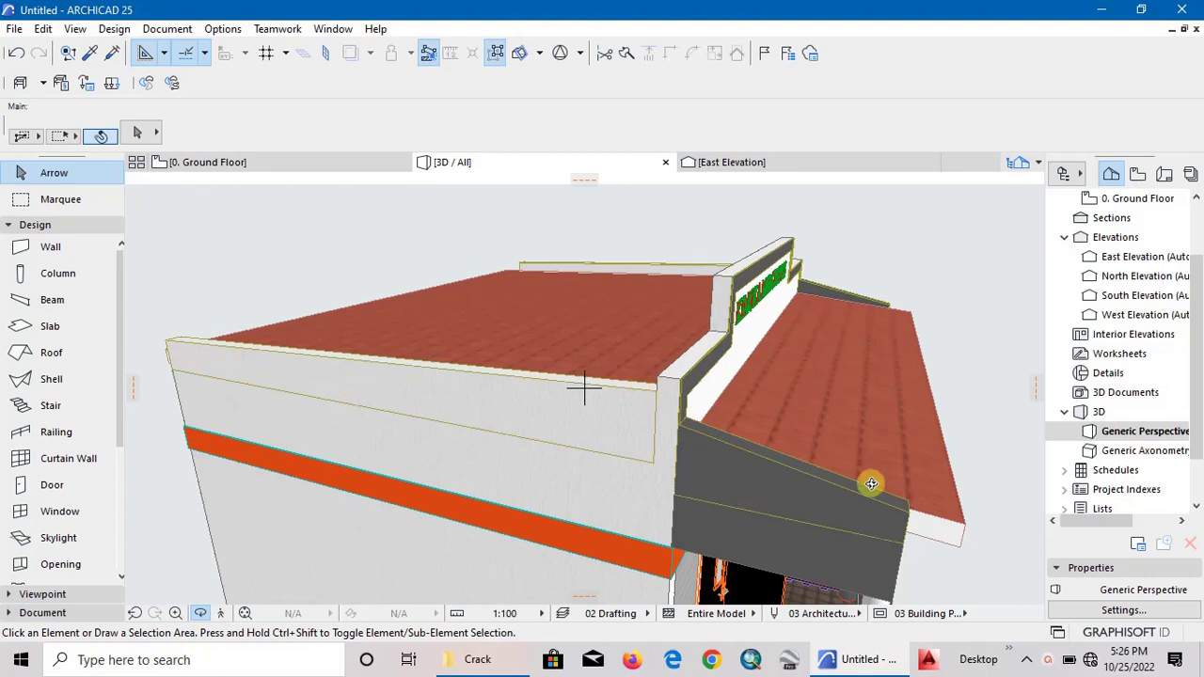
# Orbit to the roof edges and select the front parapet morph plus the dark sloped canopy morph.
pyautogui.moveTo(431, 407); pyautogui.dragTo(567, 379)
pyautogui.scroll(5, 569, 381)
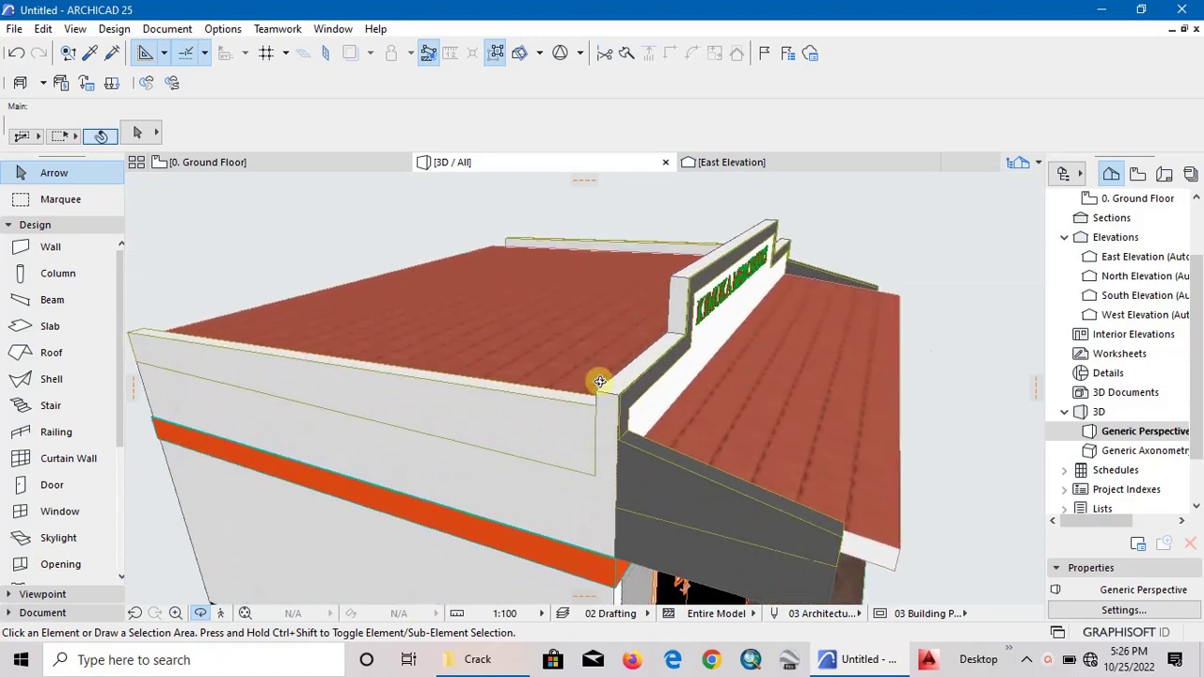
pyautogui.scroll(-1, 641, 361)
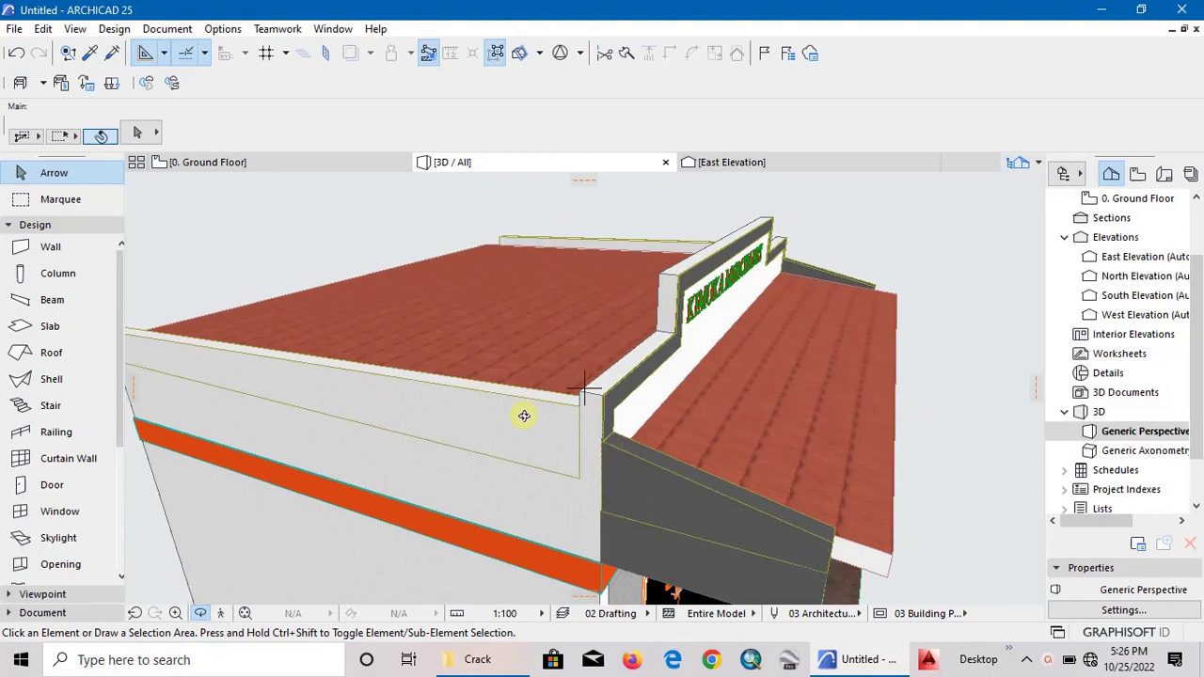
pyautogui.scroll(-2, 598, 357)
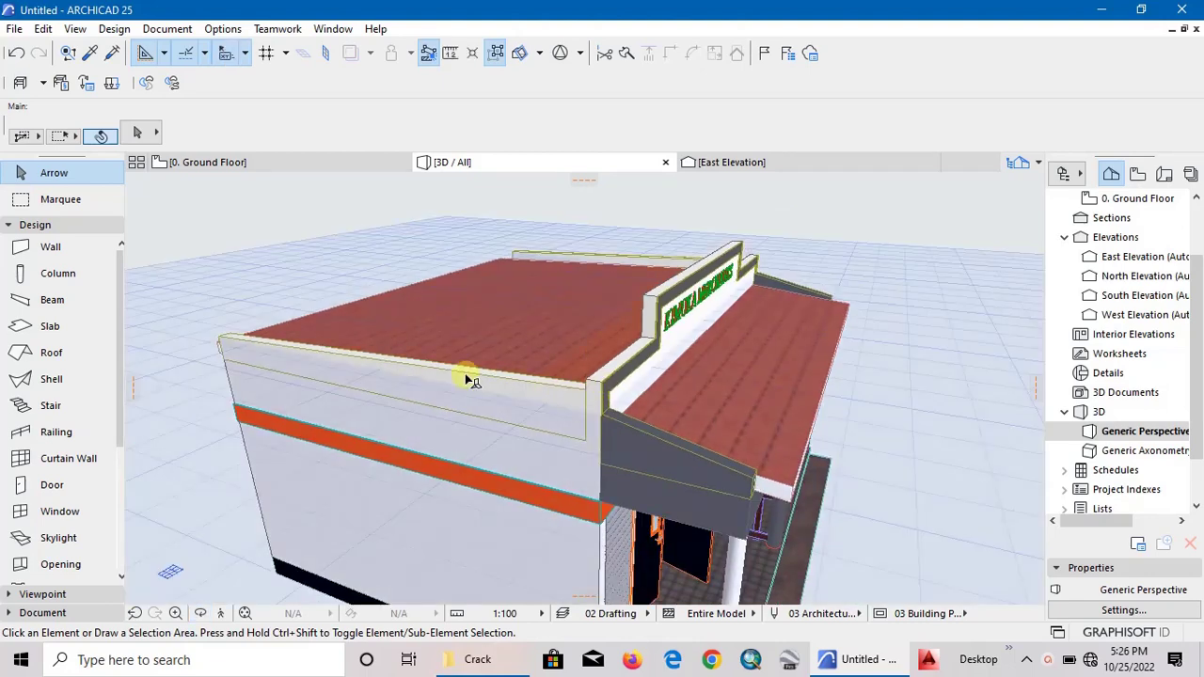
pyautogui.scroll(1, 350, 350)
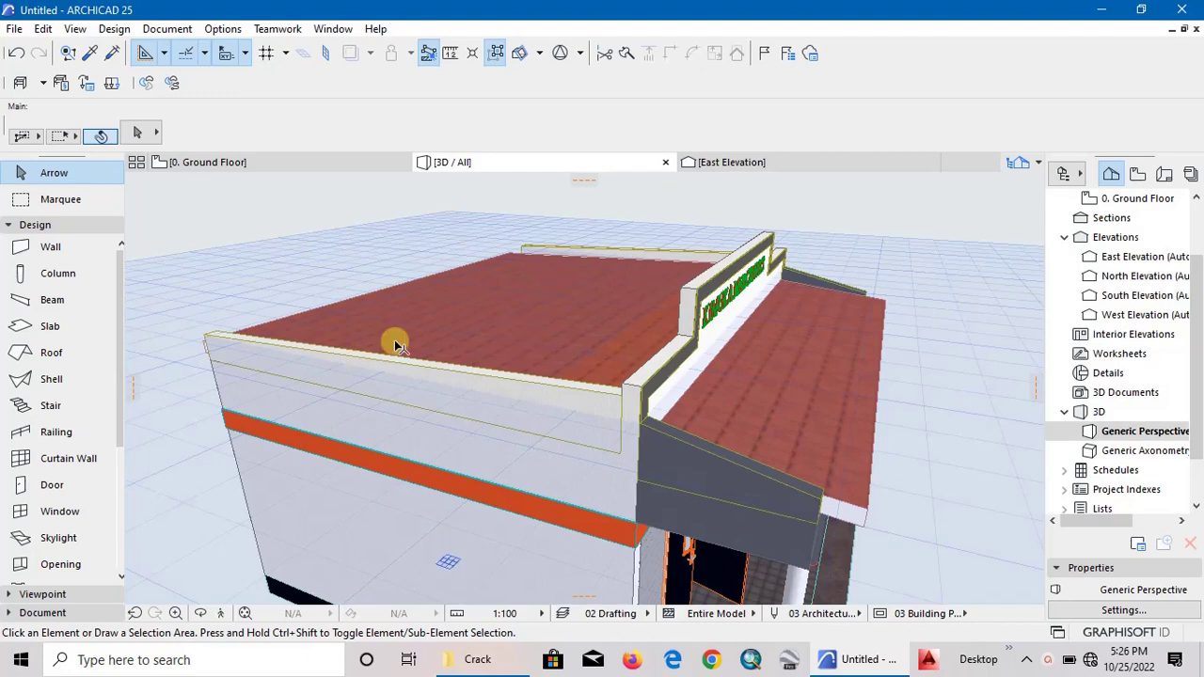
pyautogui.click(451, 380)
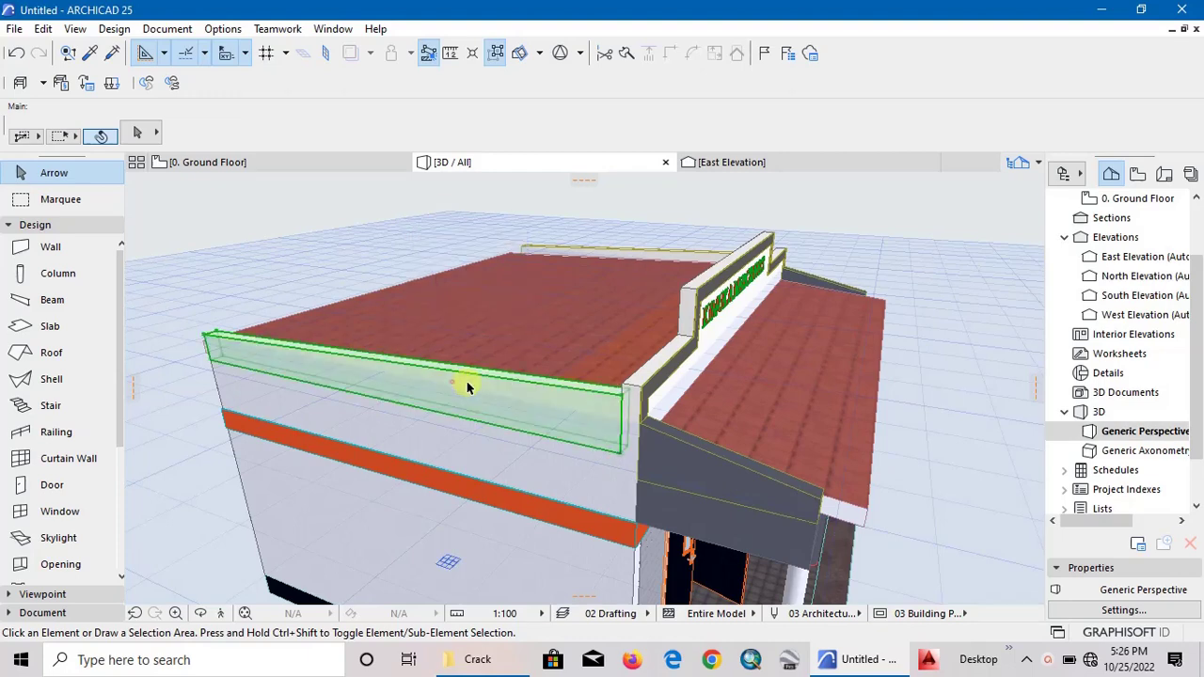
pyautogui.keyDown('shift'); pyautogui.click(696, 452); pyautogui.keyUp('shift')
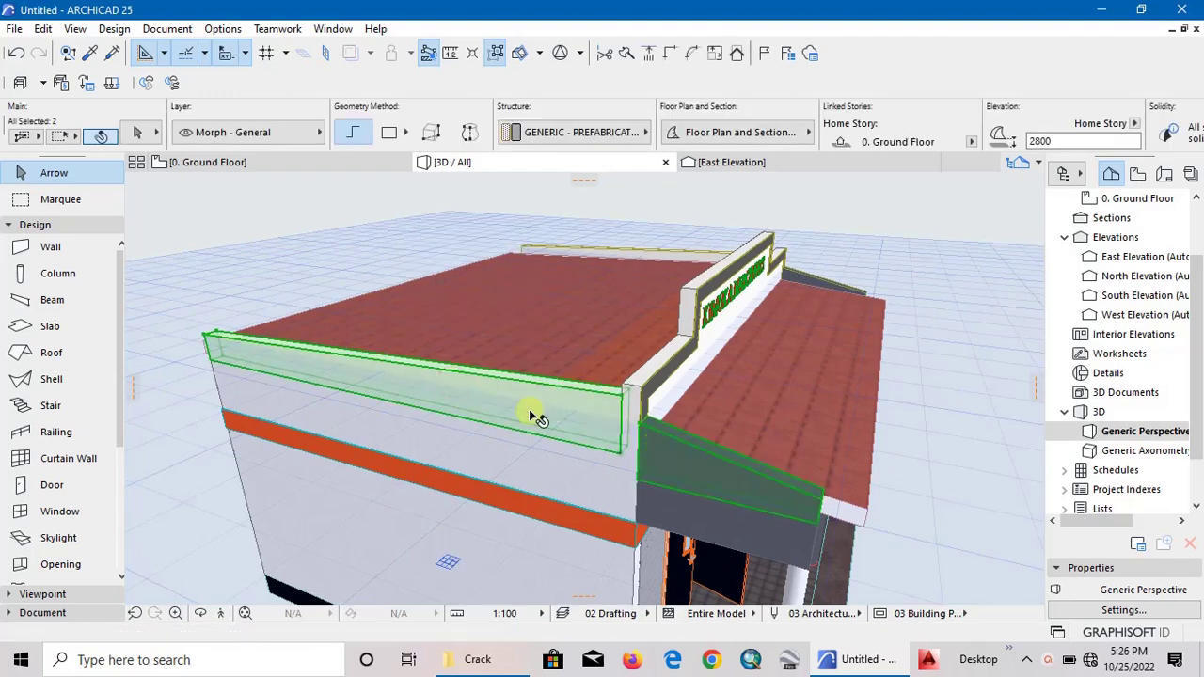
# Remove the two selected morph pieces from the roof.
pyautogui.press('Escape')
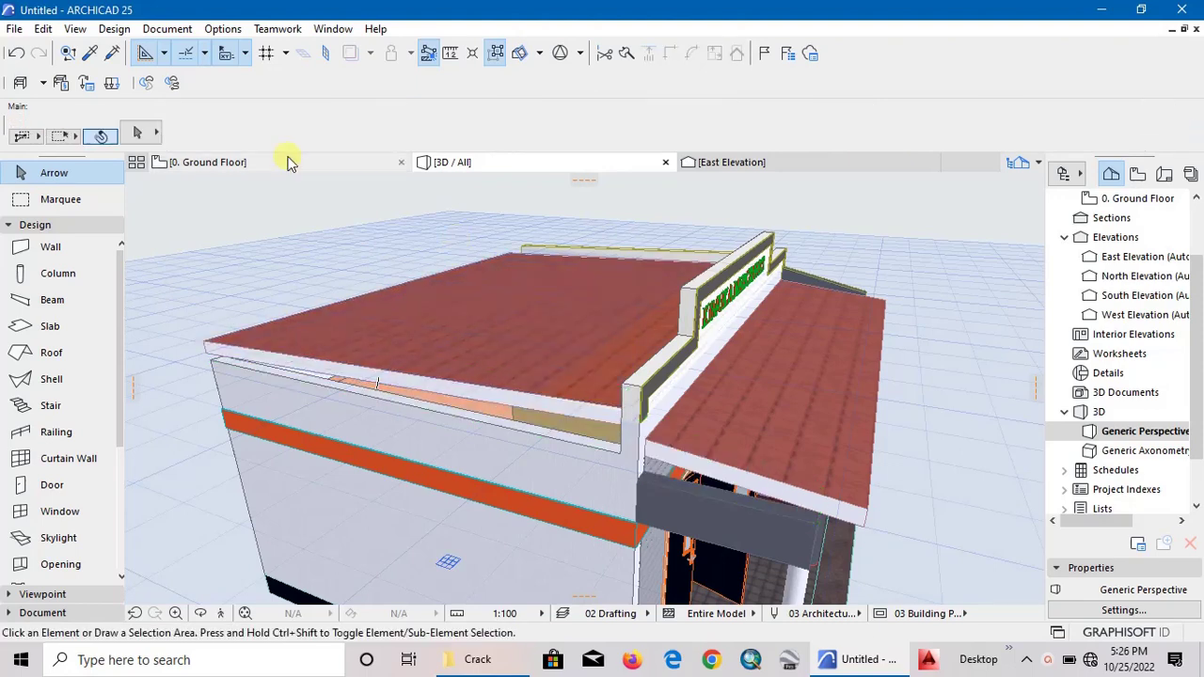
pyautogui.scroll(2, 550, 230)
pyautogui.scroll(-2, 502, 246)
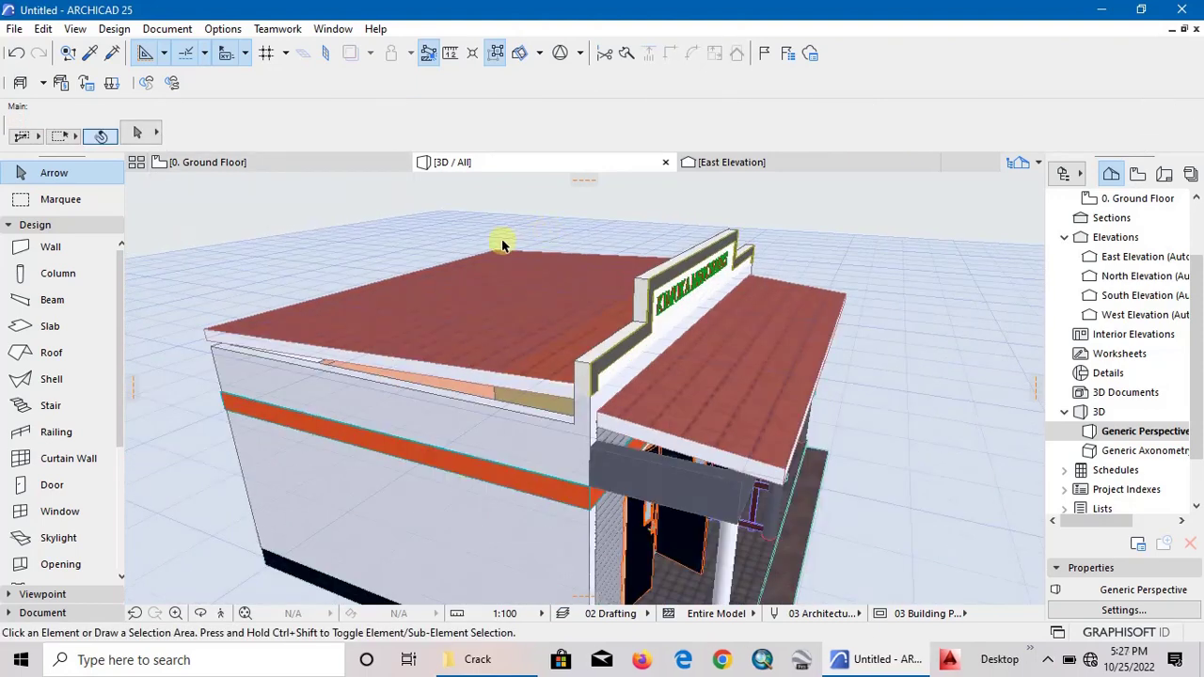
# Switch to the 0. Ground Floor plan and inspect the West, East and South elevation markers.
pyautogui.click(242, 162)
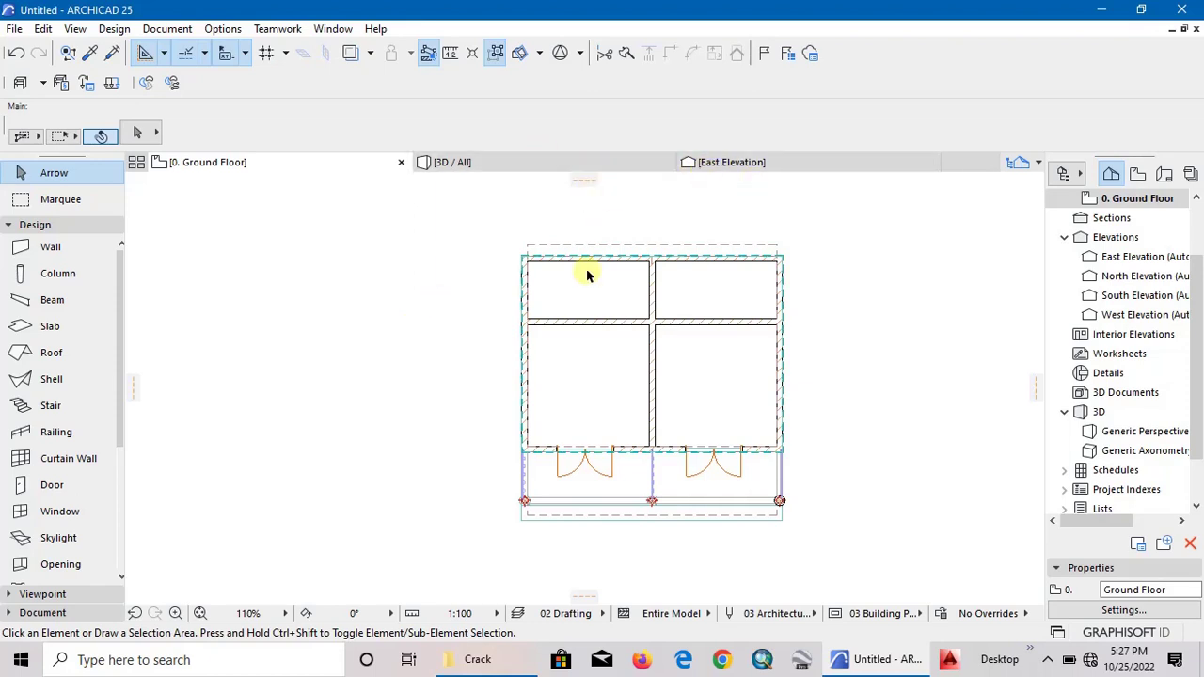
pyautogui.scroll(-3, 452, 328)
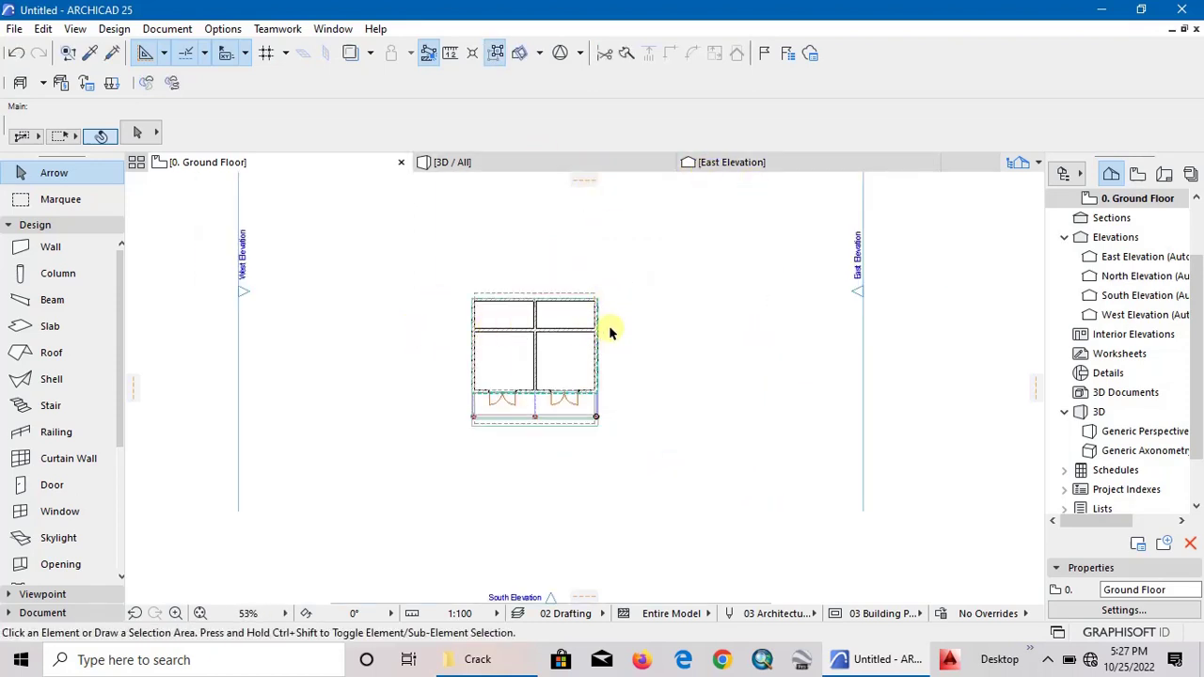
pyautogui.scroll(1, 609, 331)
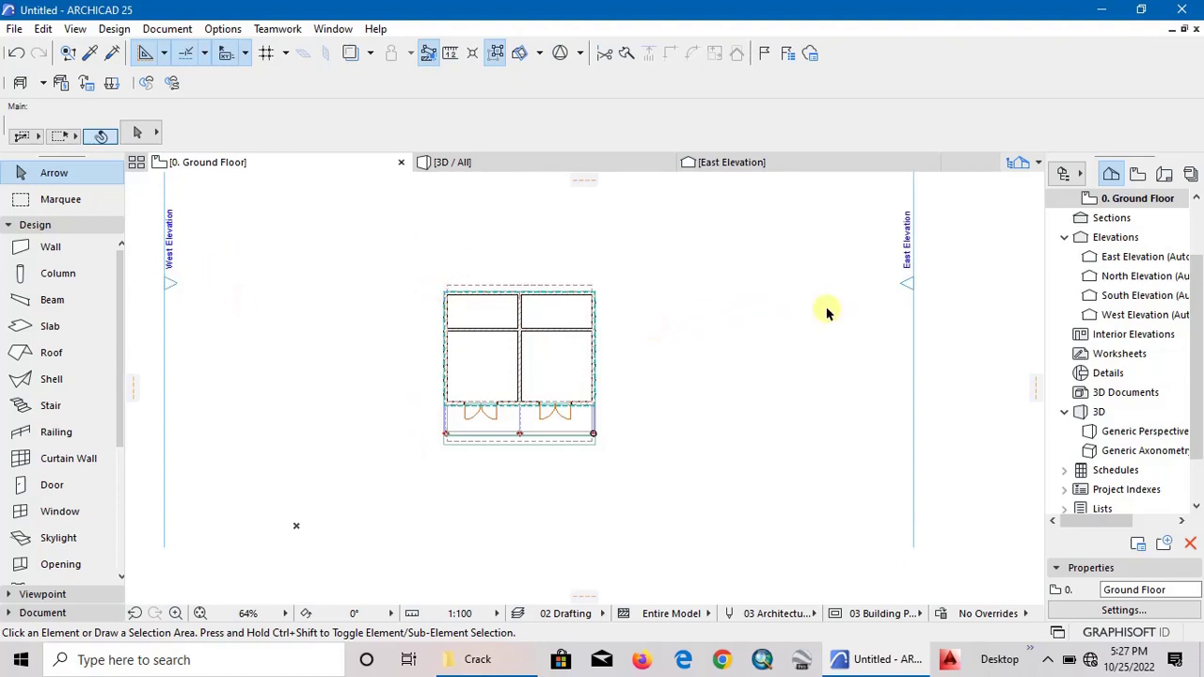
pyautogui.scroll(2, 905, 282)
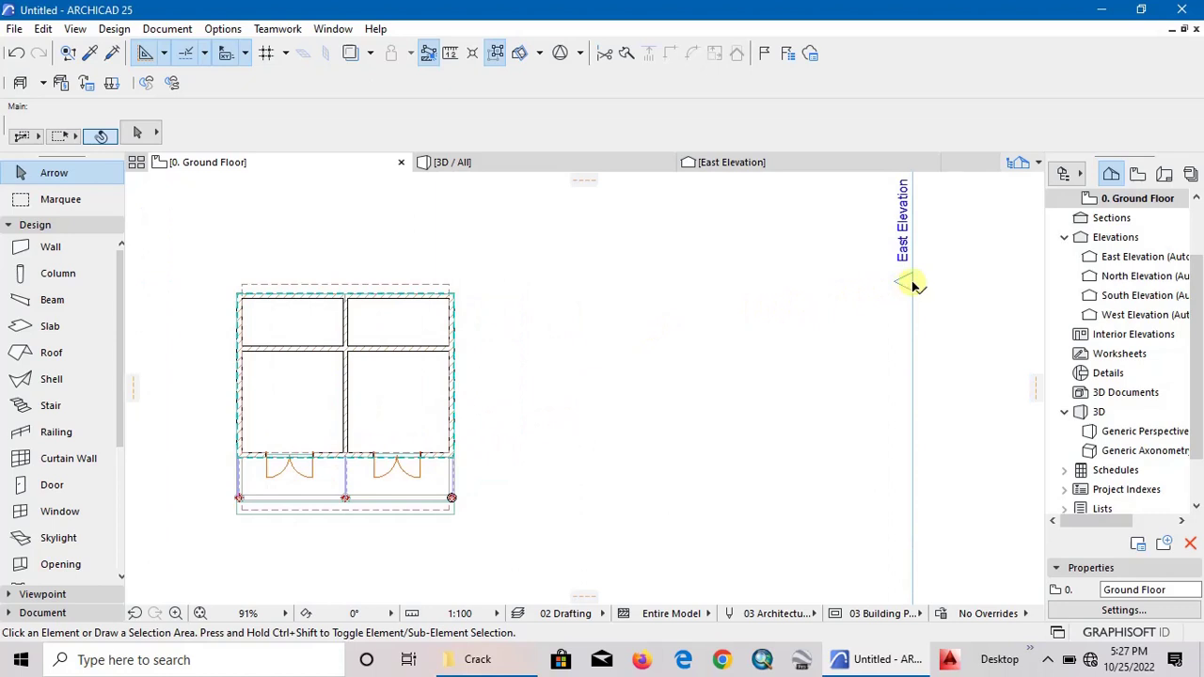
pyautogui.scroll(-3, 795, 301)
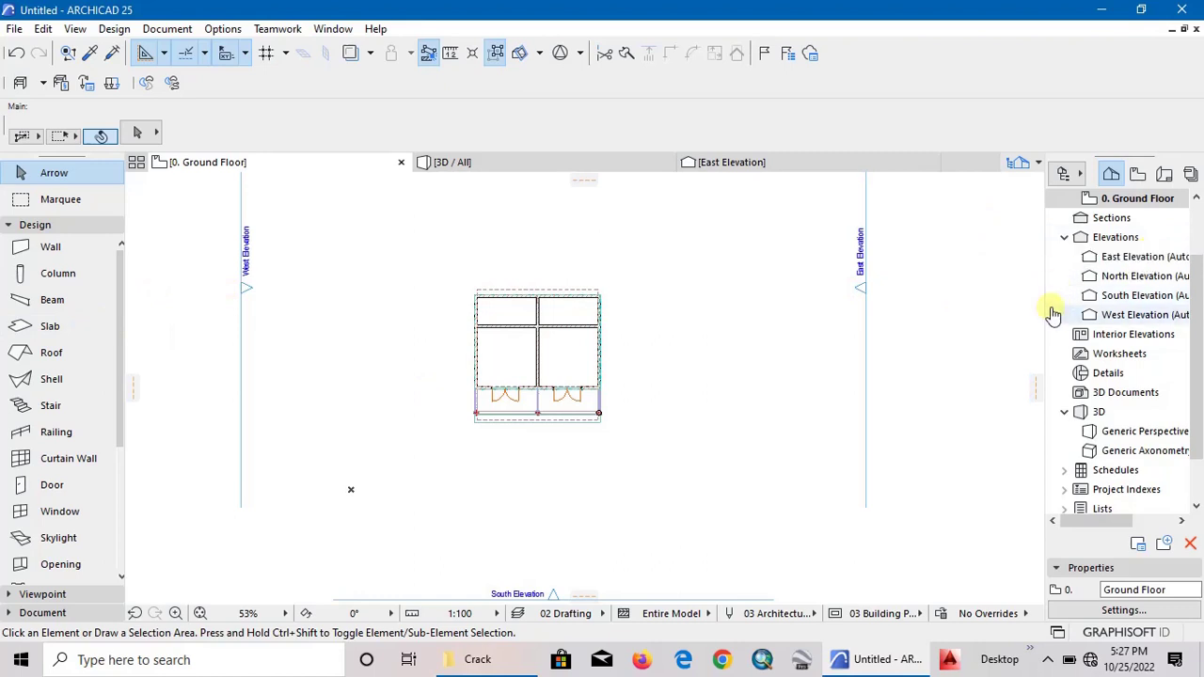
# Open the East Elevation drawing from the Navigator.
pyautogui.doubleClick(1067, 257)
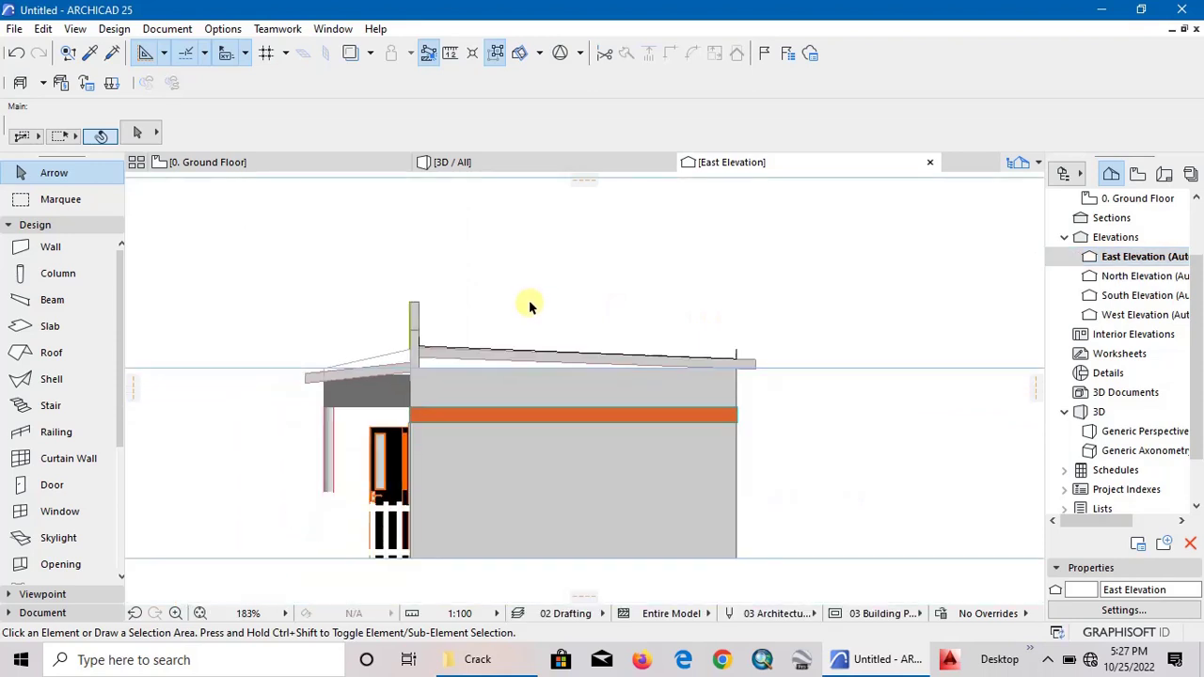
pyautogui.scroll(2, 674, 303)
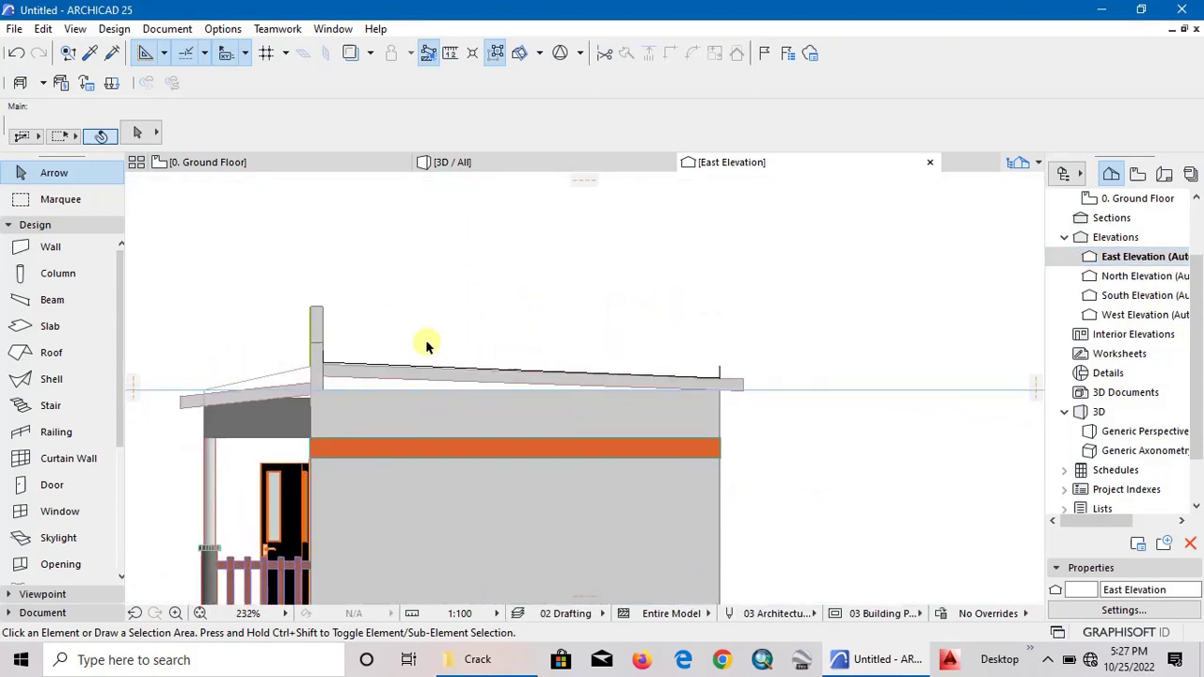
pyautogui.scroll(2, 261, 384)
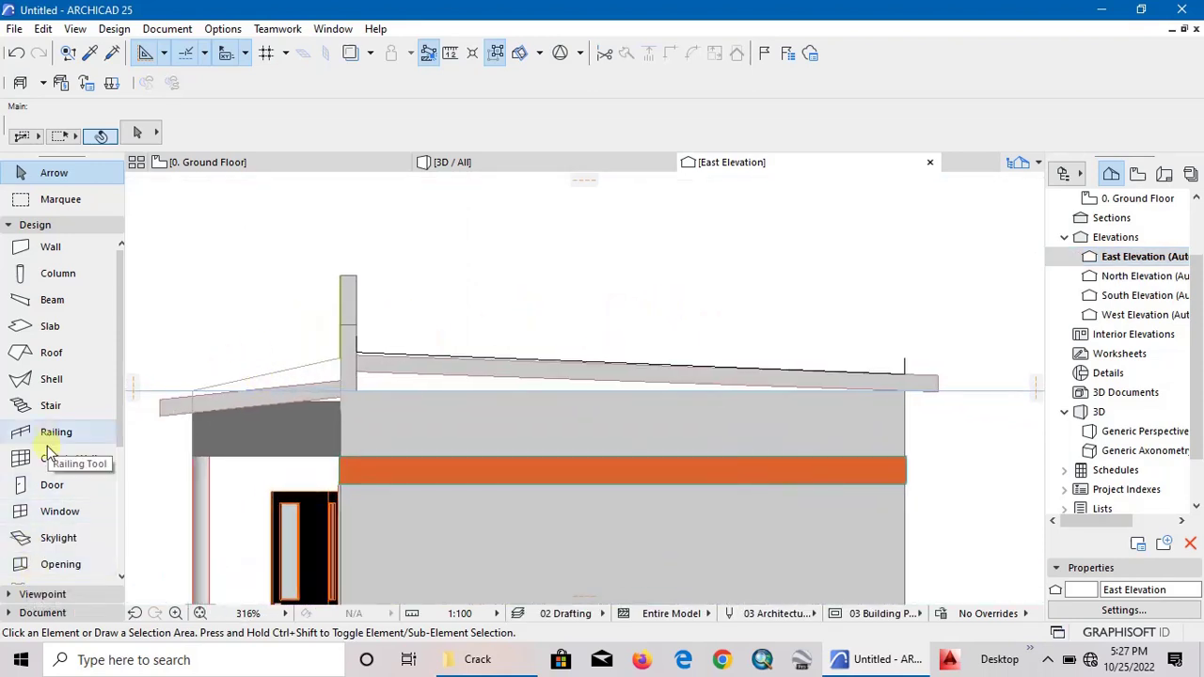
pyautogui.scroll(-3, 61, 475)
# Activate the Line tool from the Document toolbox group and zoom to the parapet-roof junction.
pyautogui.click(37, 225)
pyautogui.click(33, 262)
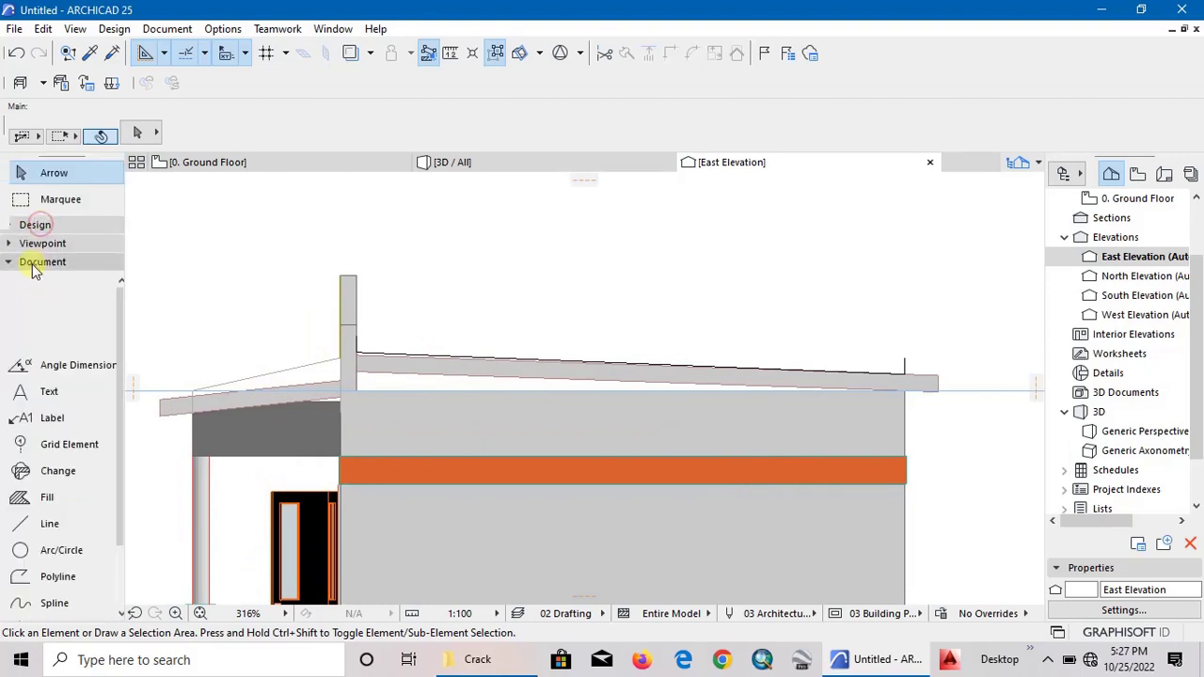
pyautogui.doubleClick(87, 509)
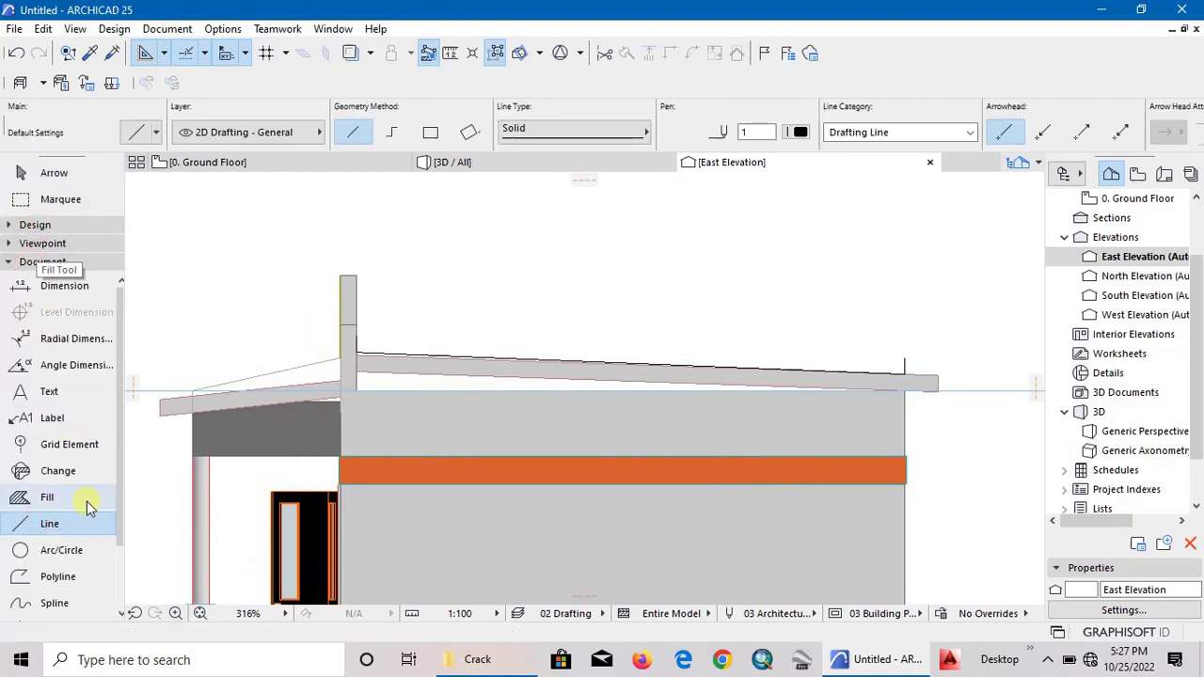
pyautogui.press('Escape')
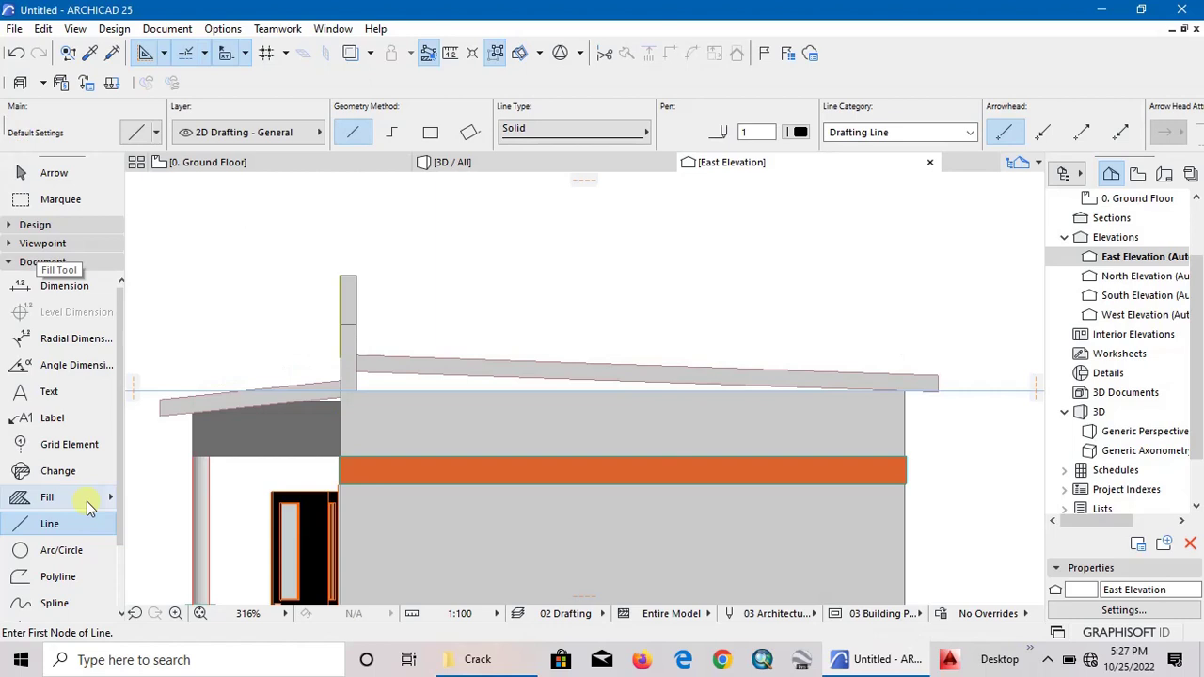
pyautogui.scroll(2, 320, 371)
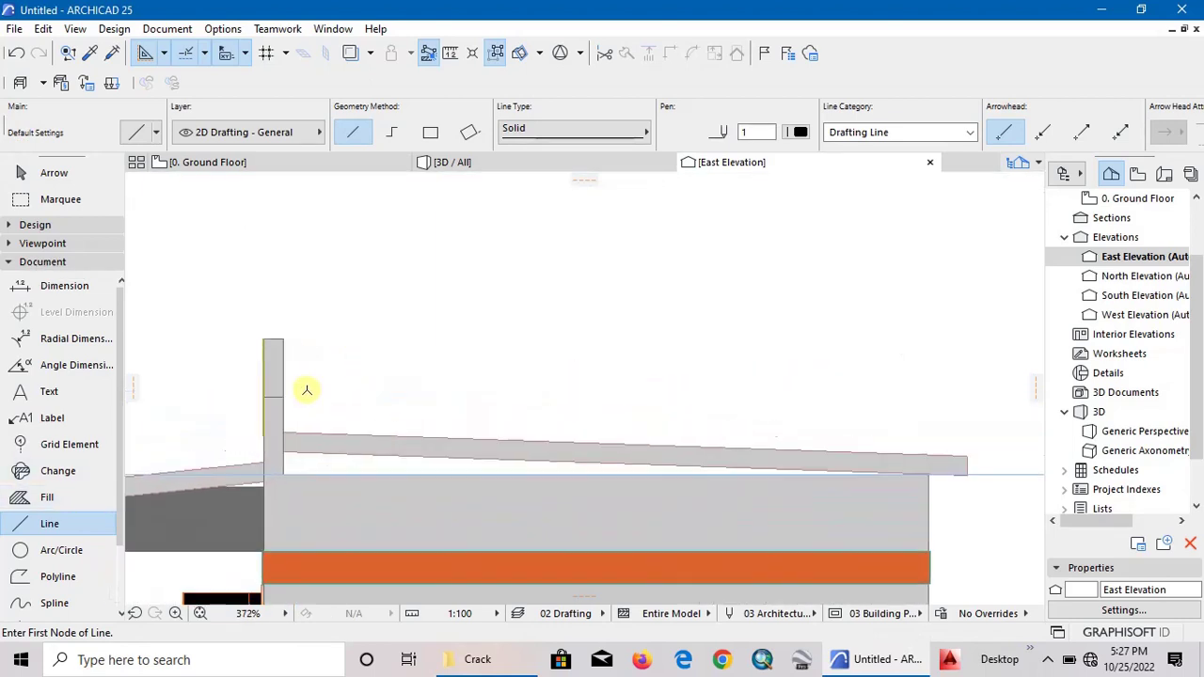
pyautogui.scroll(1, 306, 389)
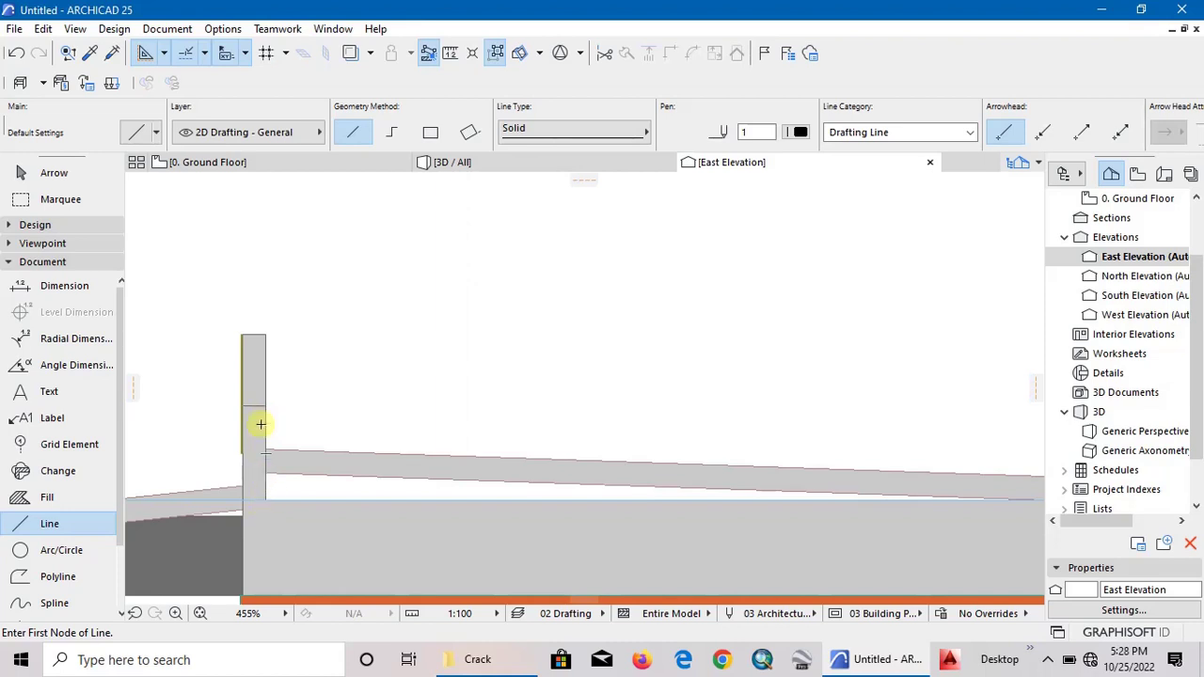
pyautogui.scroll(-2, 230, 437)
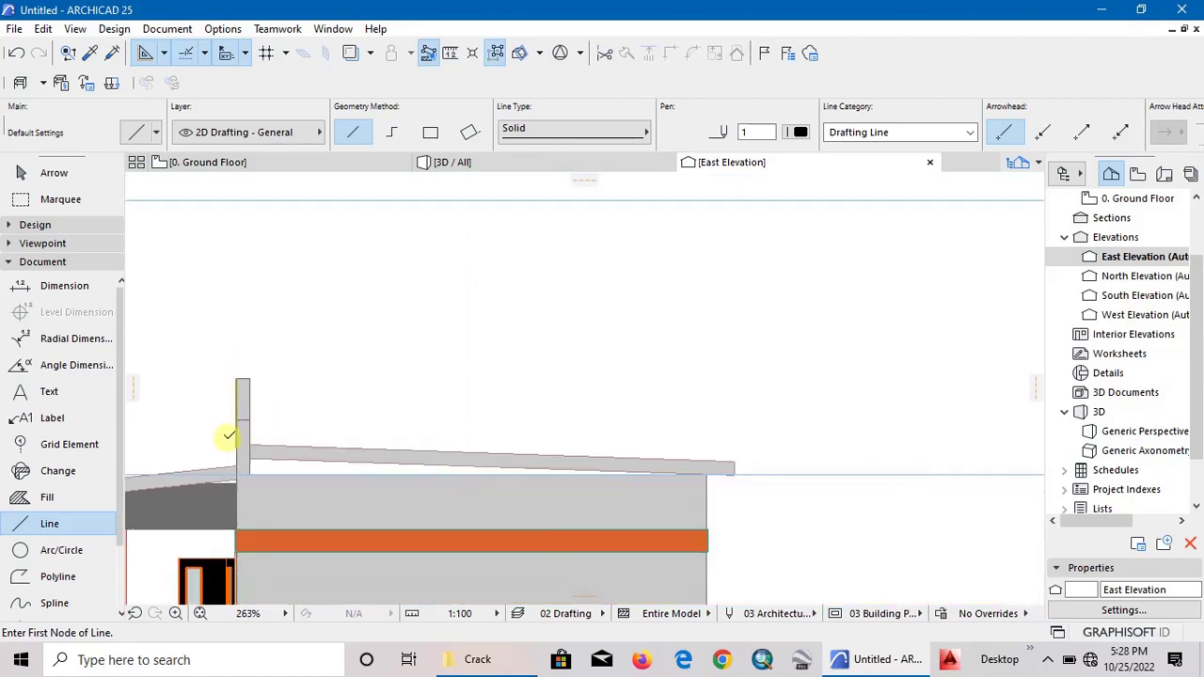
pyautogui.scroll(2, 241, 443)
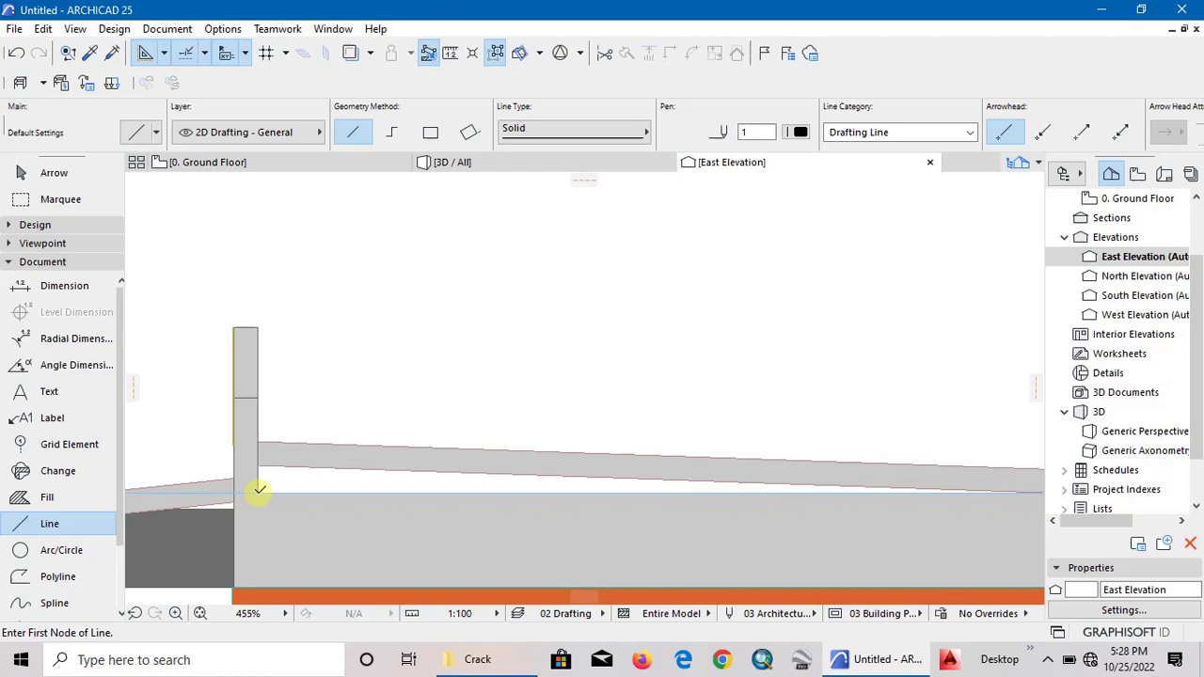
# Draw two vertical lines, one along the parapet edge and one up from the slab's right corner.
pyautogui.click(257, 491)
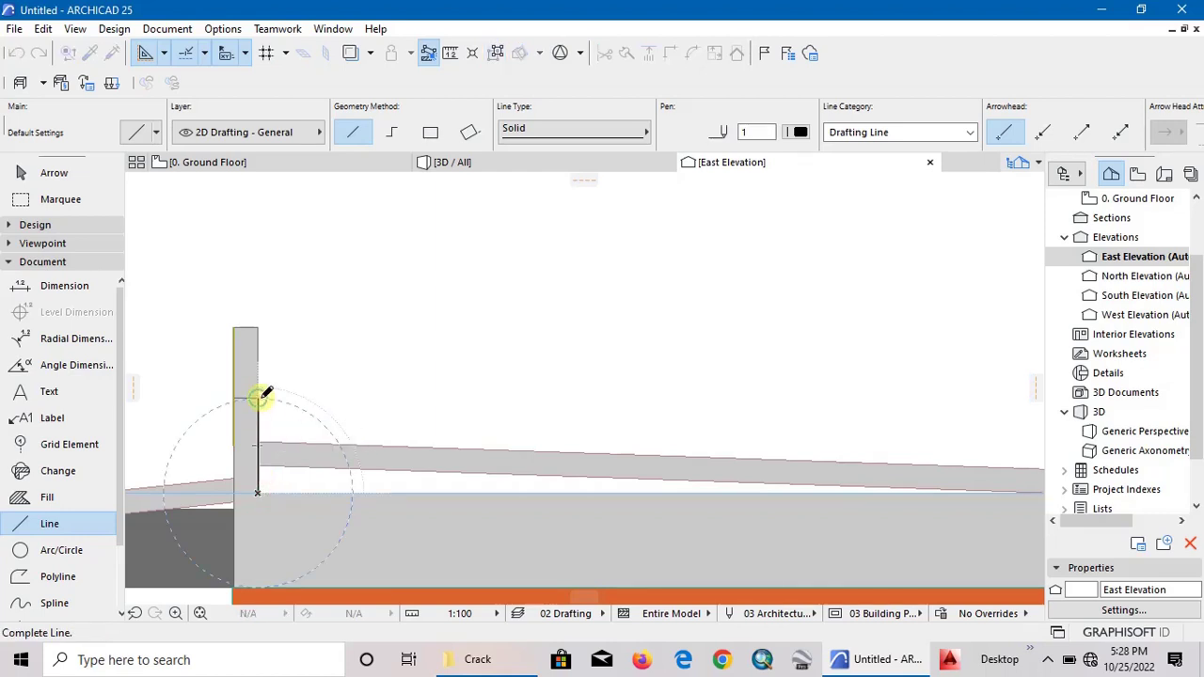
pyautogui.click(258, 397)
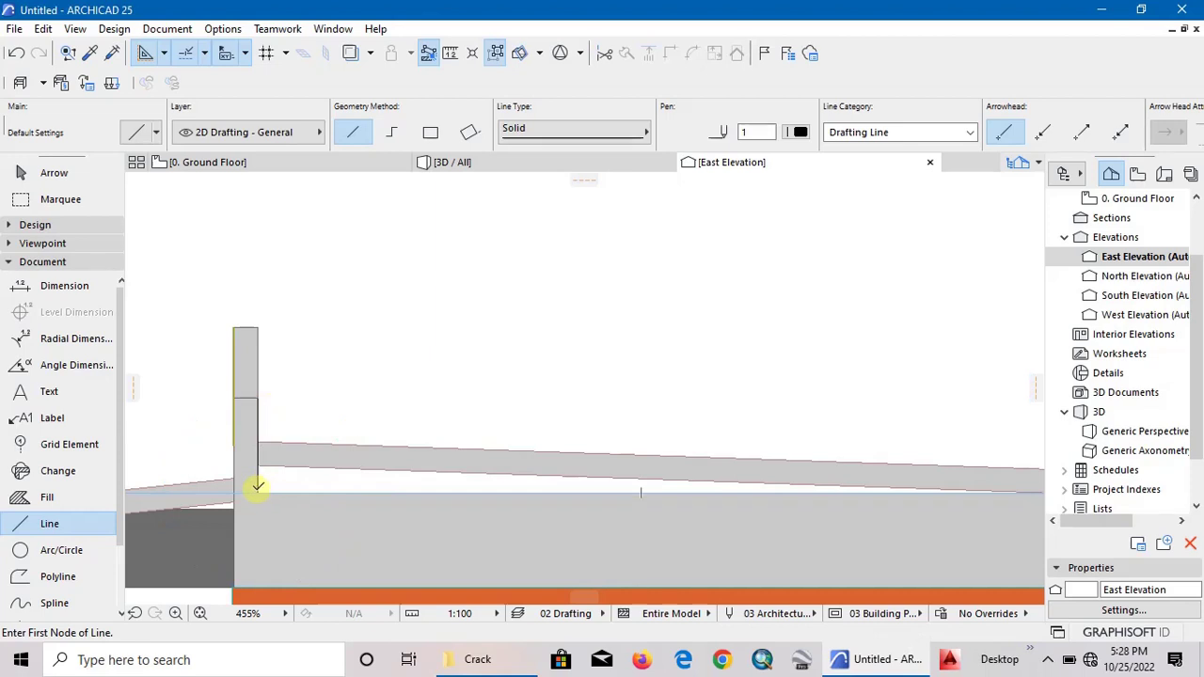
pyautogui.scroll(-2, 197, 454)
pyautogui.scroll(2, 802, 478)
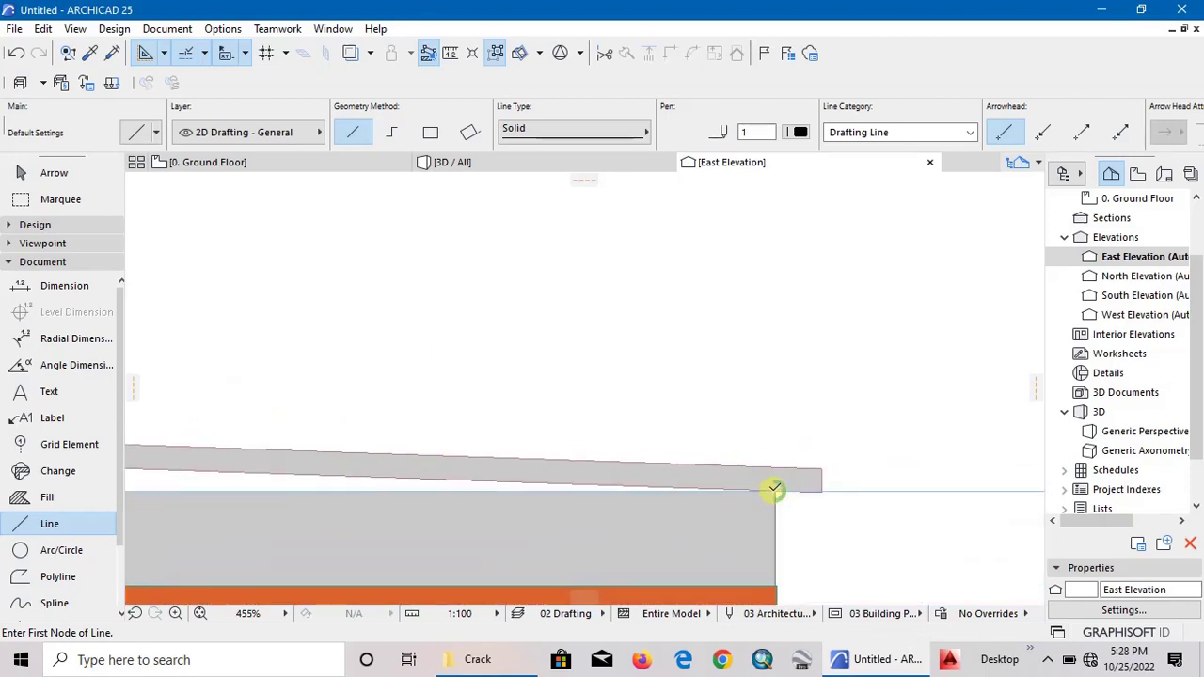
pyautogui.click(774, 489)
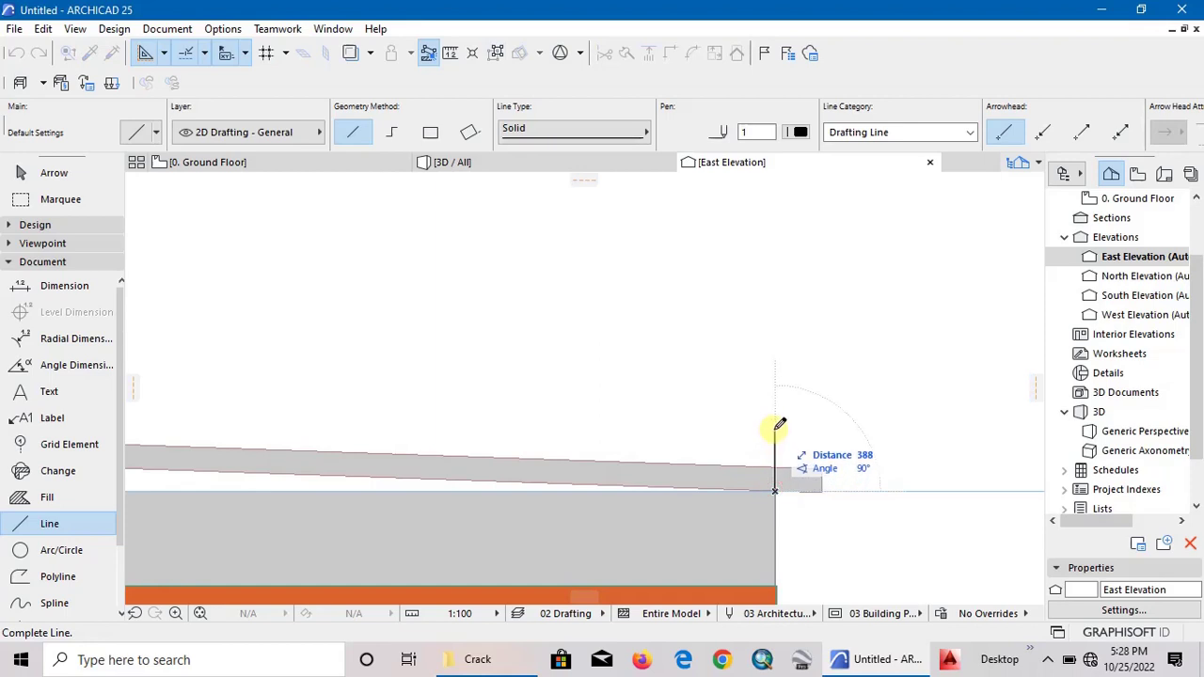
pyautogui.click(776, 438)
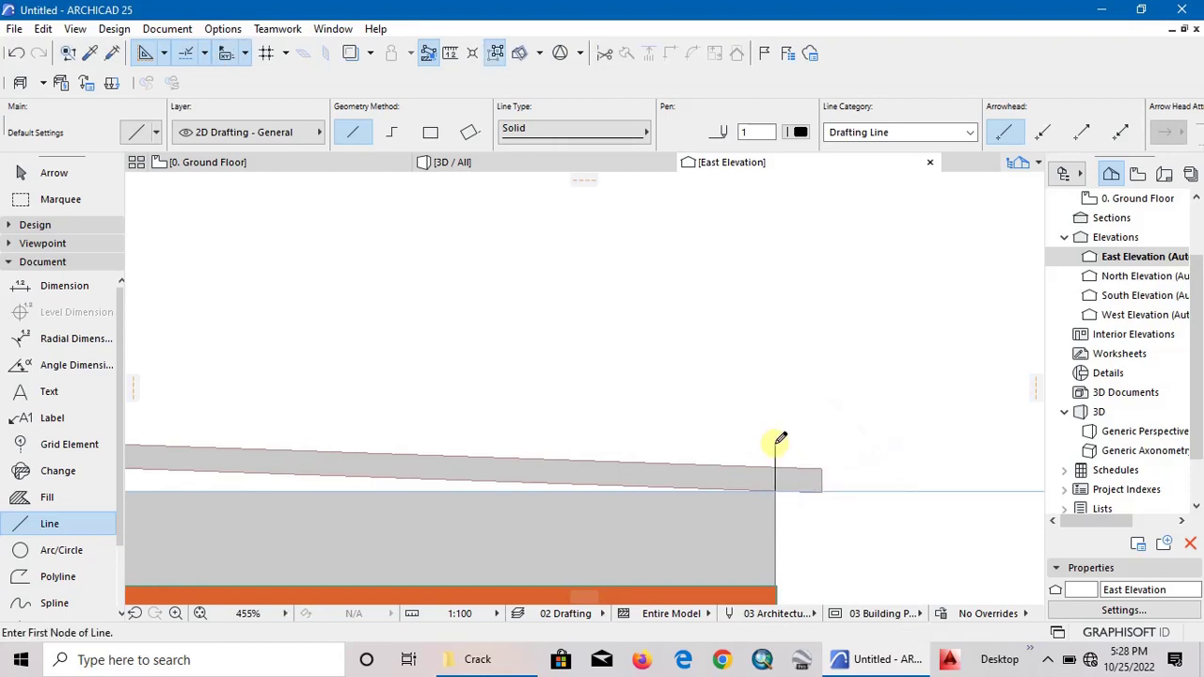
# Draw a sloped line from the vertical's top across to the left wall.
pyautogui.click(777, 440)
pyautogui.scroll(-4, 873, 422)
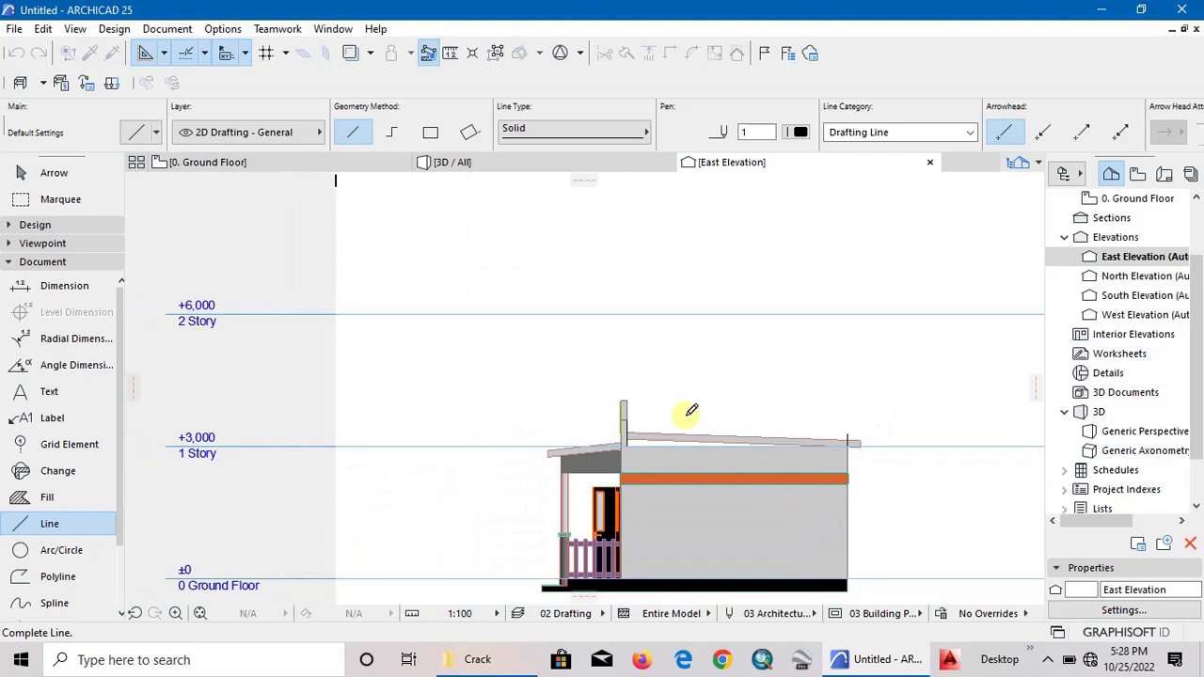
pyautogui.scroll(3, 618, 415)
pyautogui.scroll(3, 616, 417)
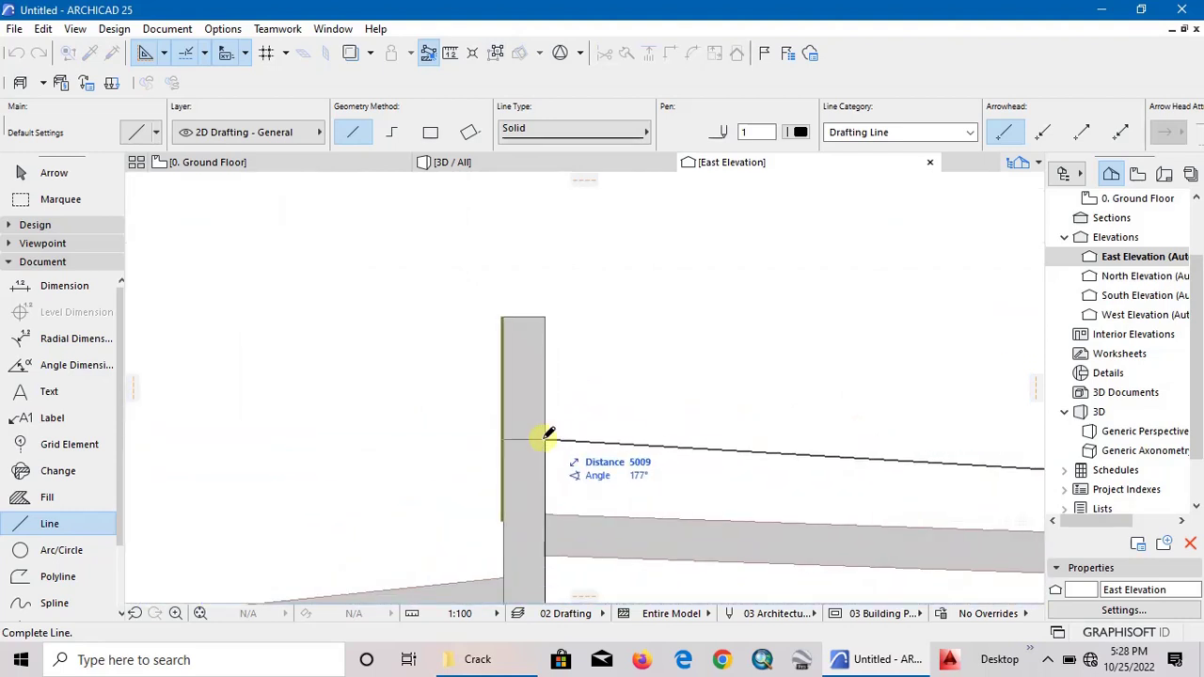
pyautogui.click(547, 437)
pyautogui.scroll(-4, 819, 462)
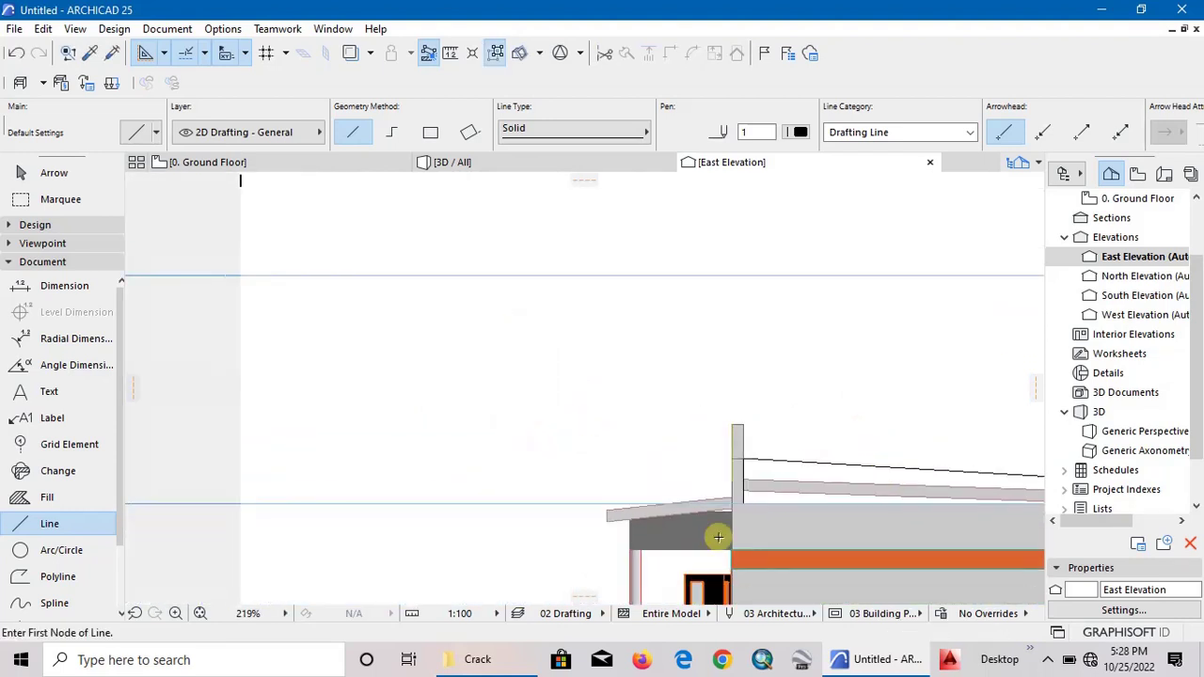
pyautogui.scroll(6, 689, 522)
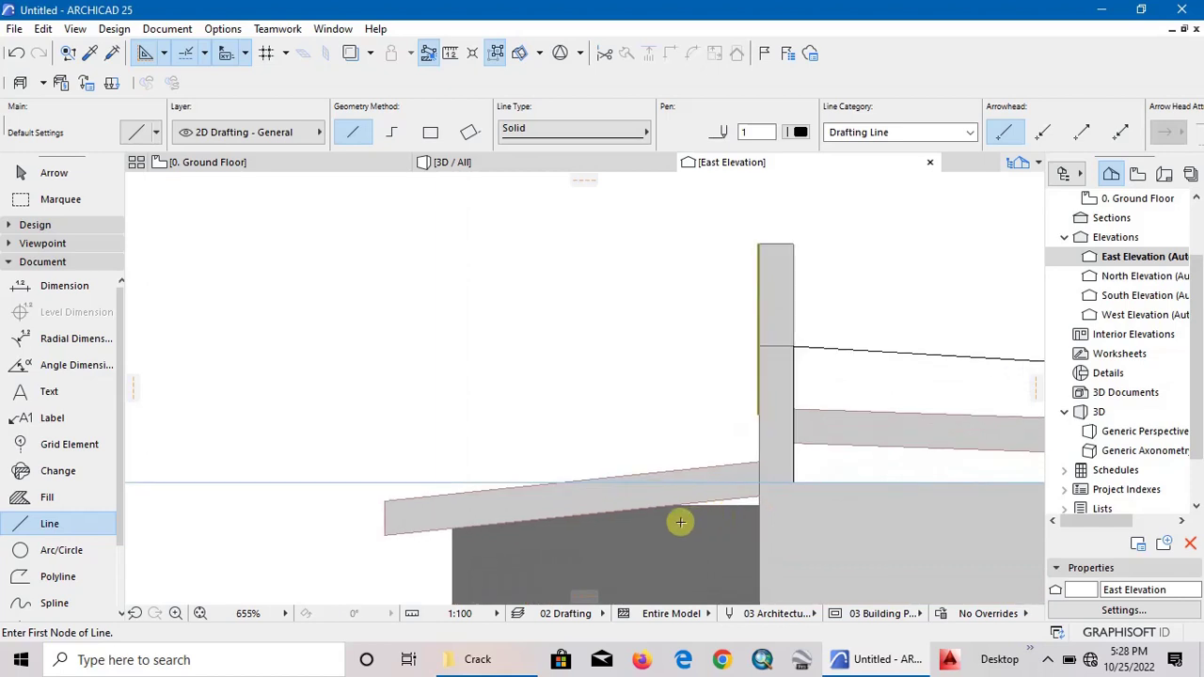
# Draw a 500-long vertical line from the wall corner.
pyautogui.click(759, 528)
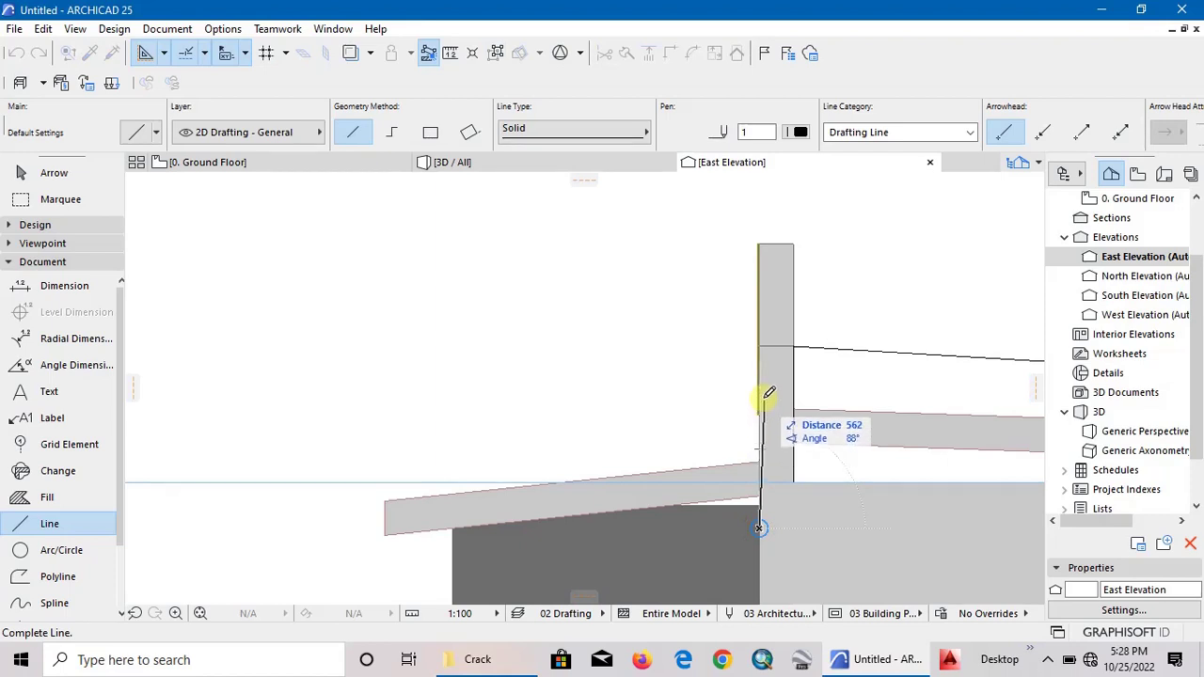
pyautogui.write('500')
pyautogui.press('Return')
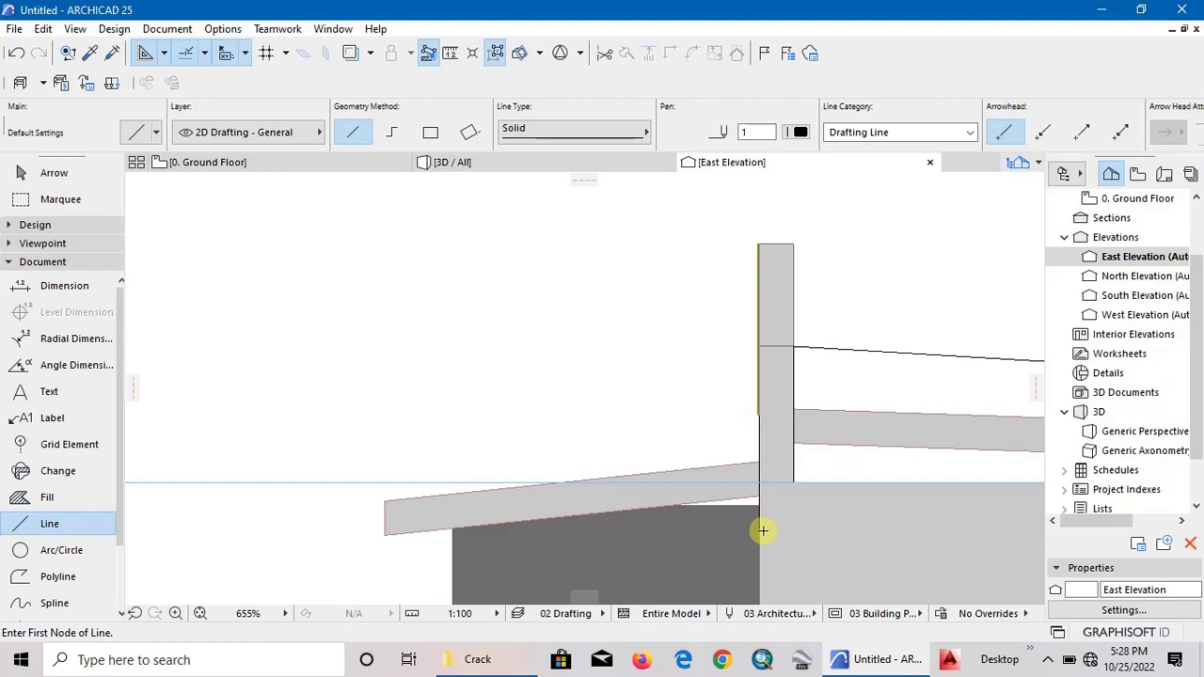
# Trace a closed Polyline outline from the wall corner around the porch overhang, back to the wall face.
pyautogui.click(392, 132)
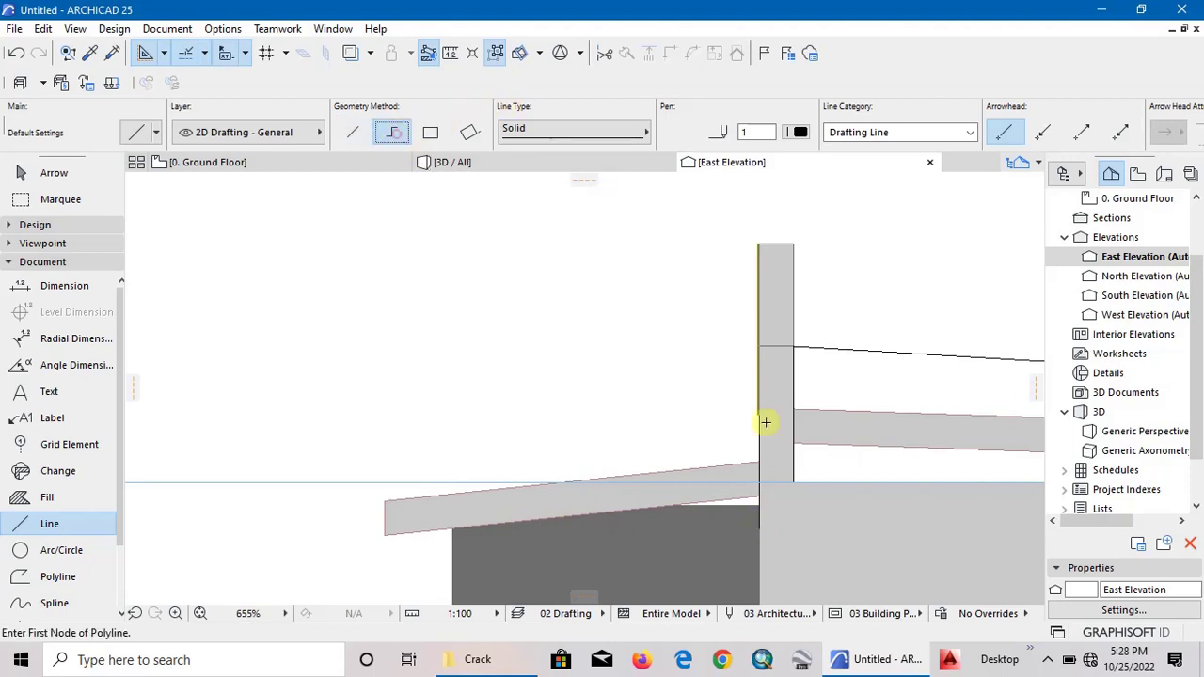
pyautogui.click(760, 526)
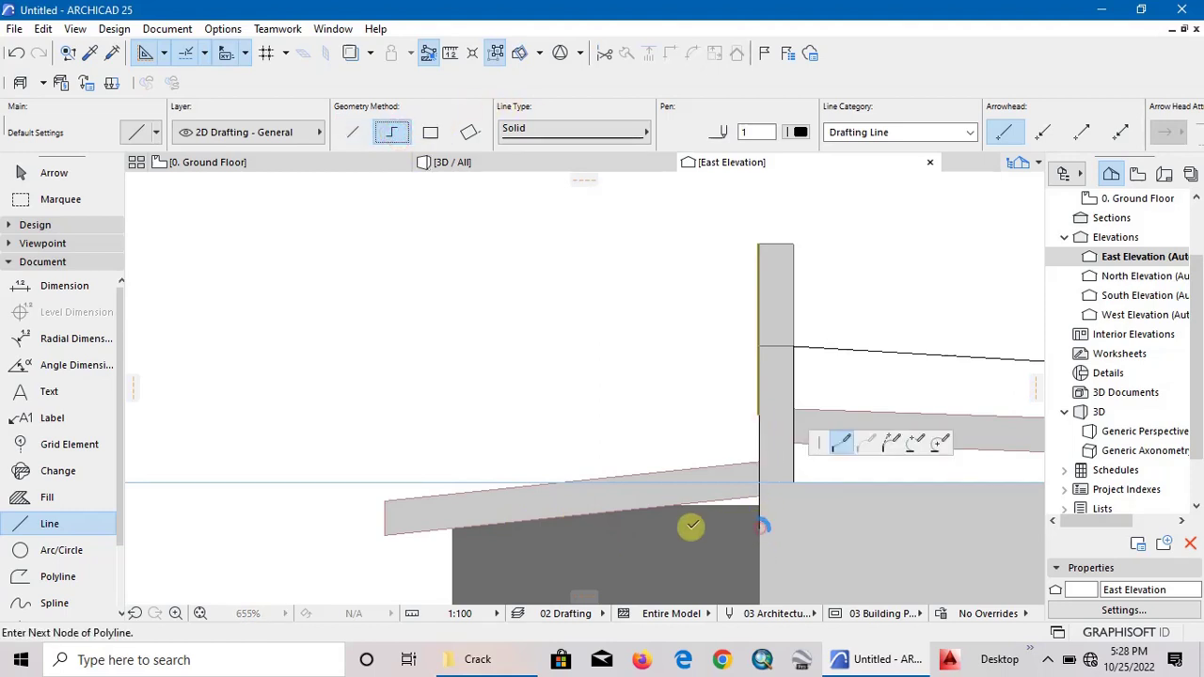
pyautogui.click(453, 527)
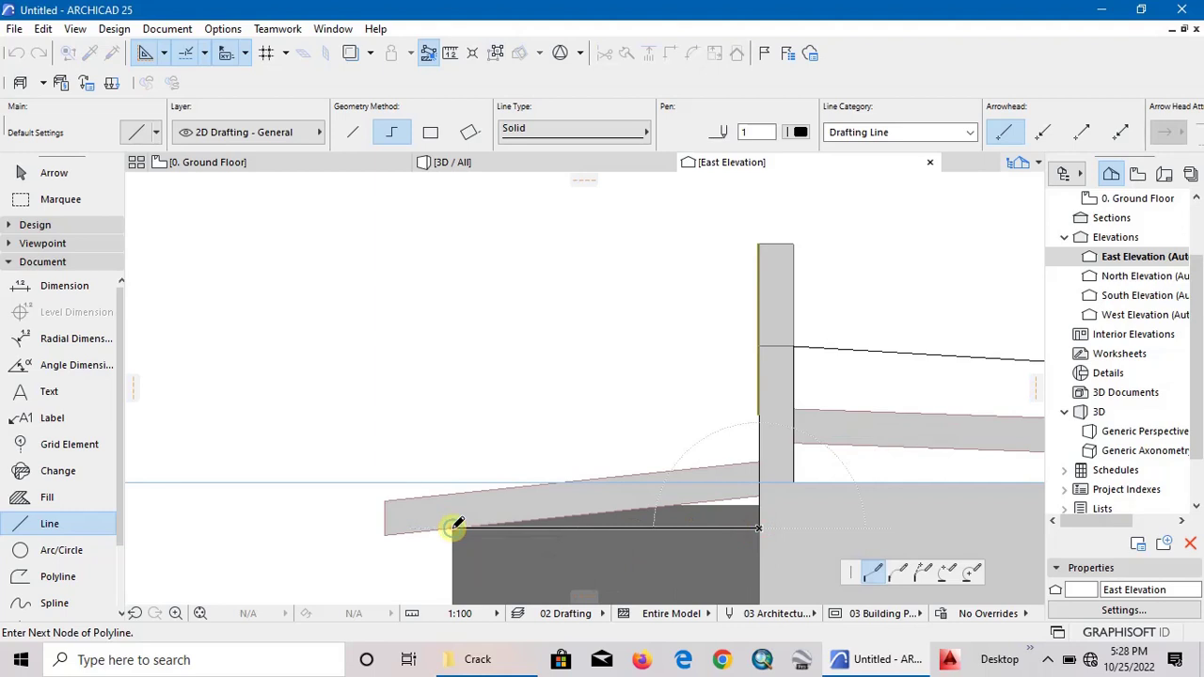
pyautogui.click(452, 448)
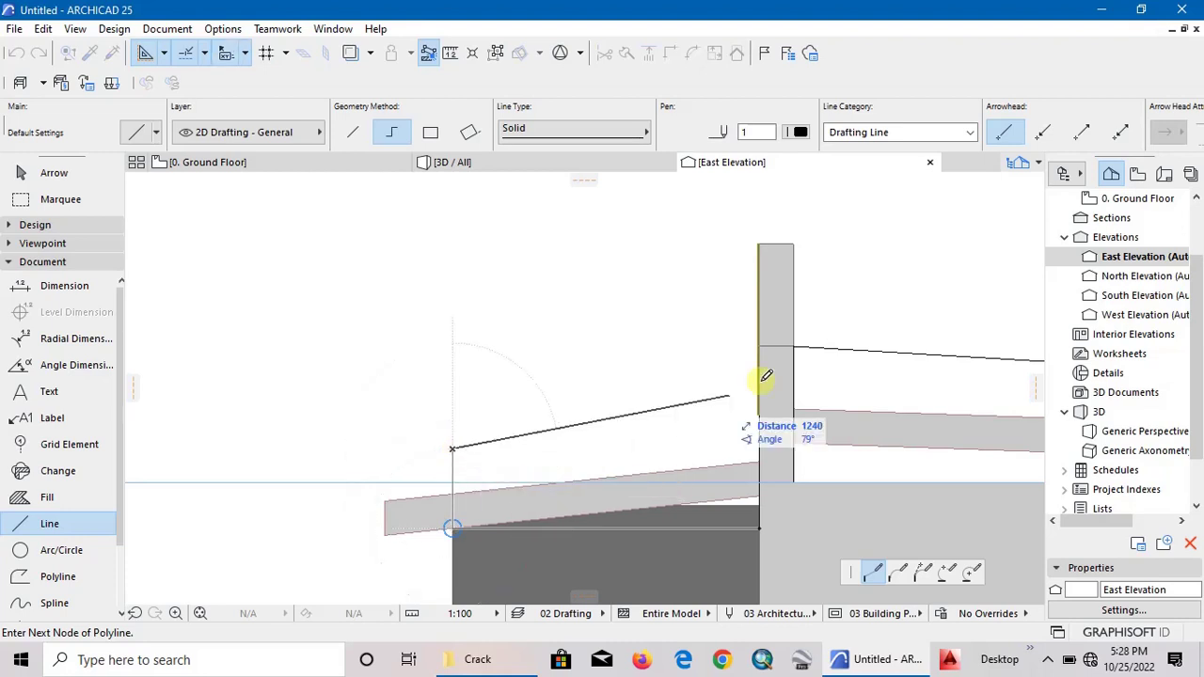
pyautogui.click(759, 414)
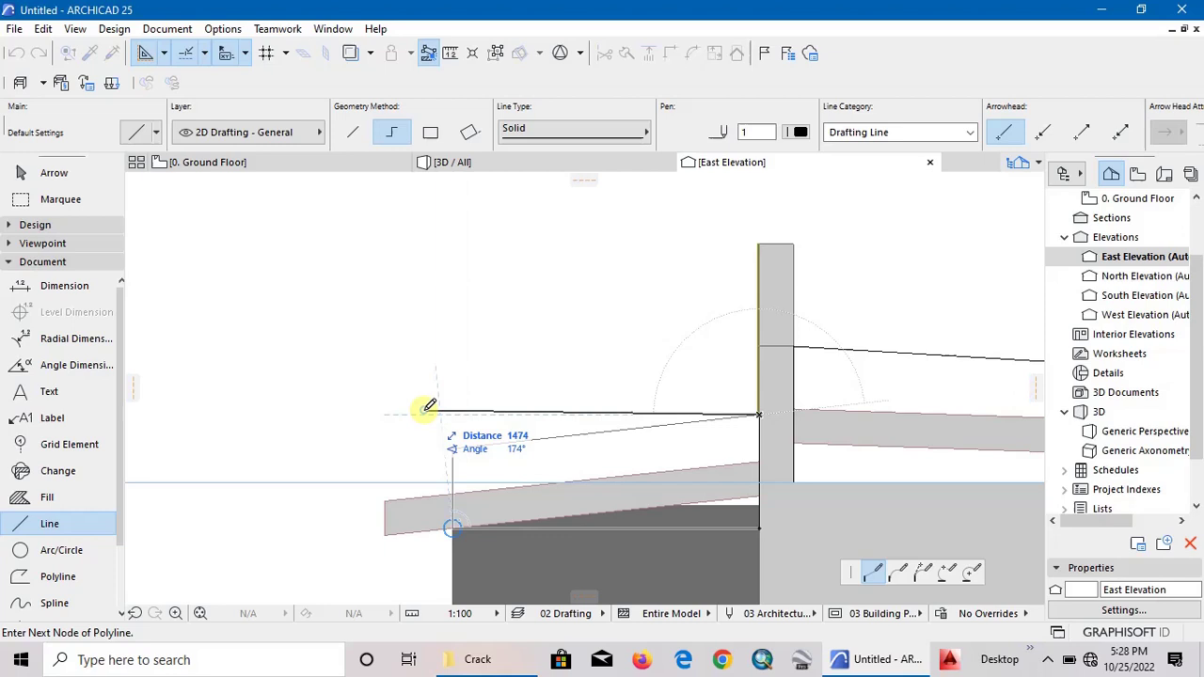
pyautogui.rightClick(427, 412)
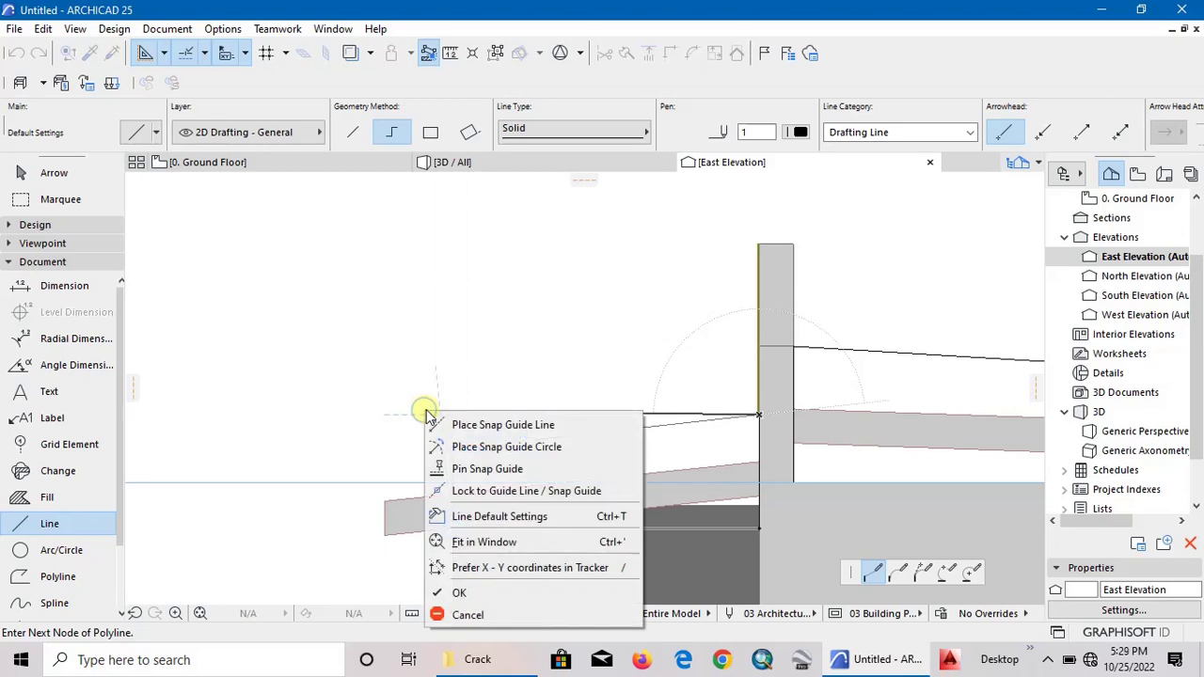
pyautogui.click(459, 592)
pyautogui.scroll(-5, 731, 476)
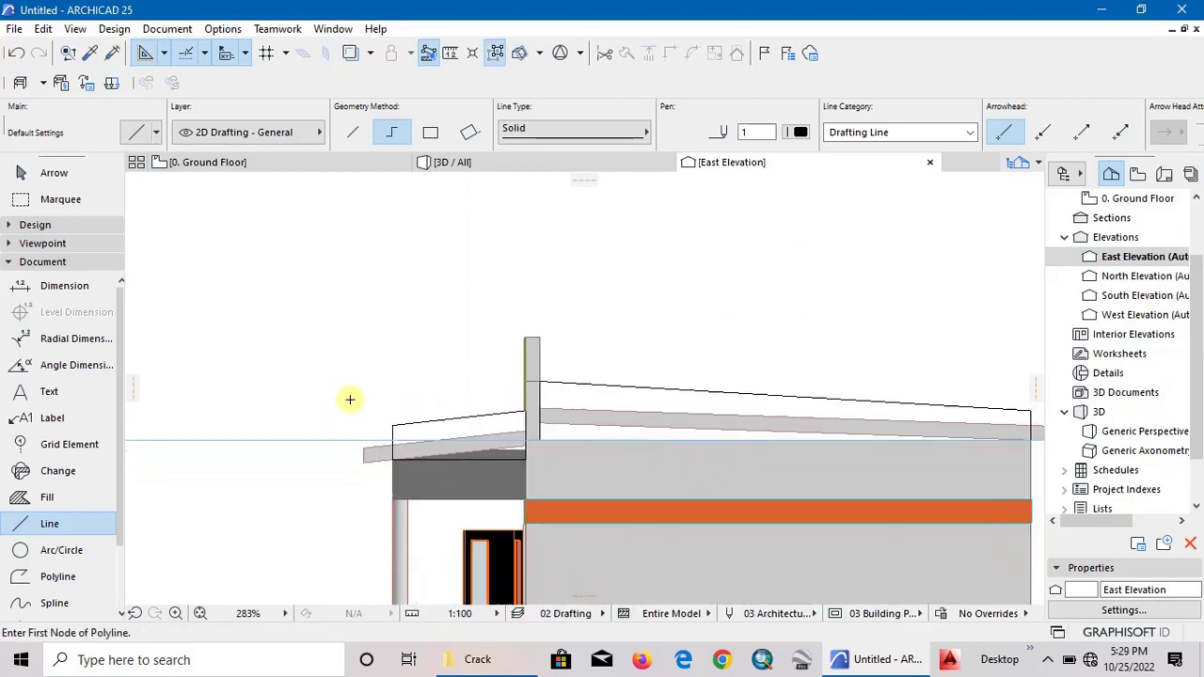
pyautogui.scroll(2, 1009, 422)
pyautogui.scroll(1, 1009, 422)
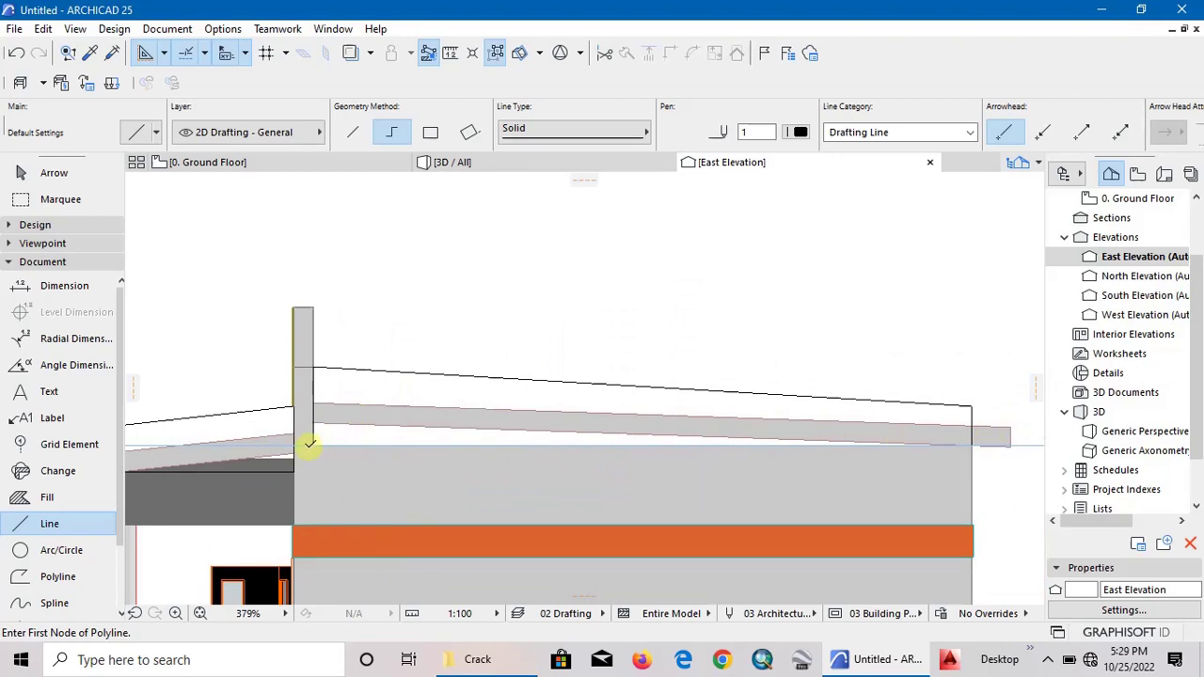
pyautogui.scroll(-2, 437, 414)
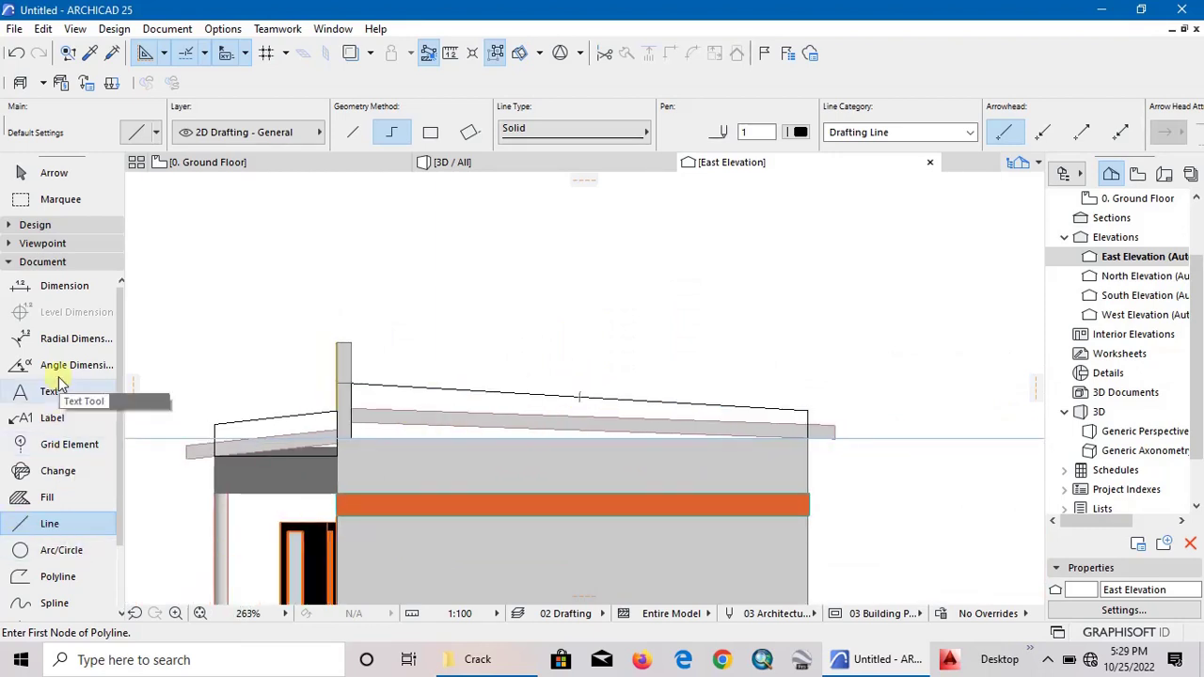
# Select the Morph tool and open its default settings (3300 to Project Zero, Paint - Peach).
pyautogui.click(41, 263)
pyautogui.click(19, 224)
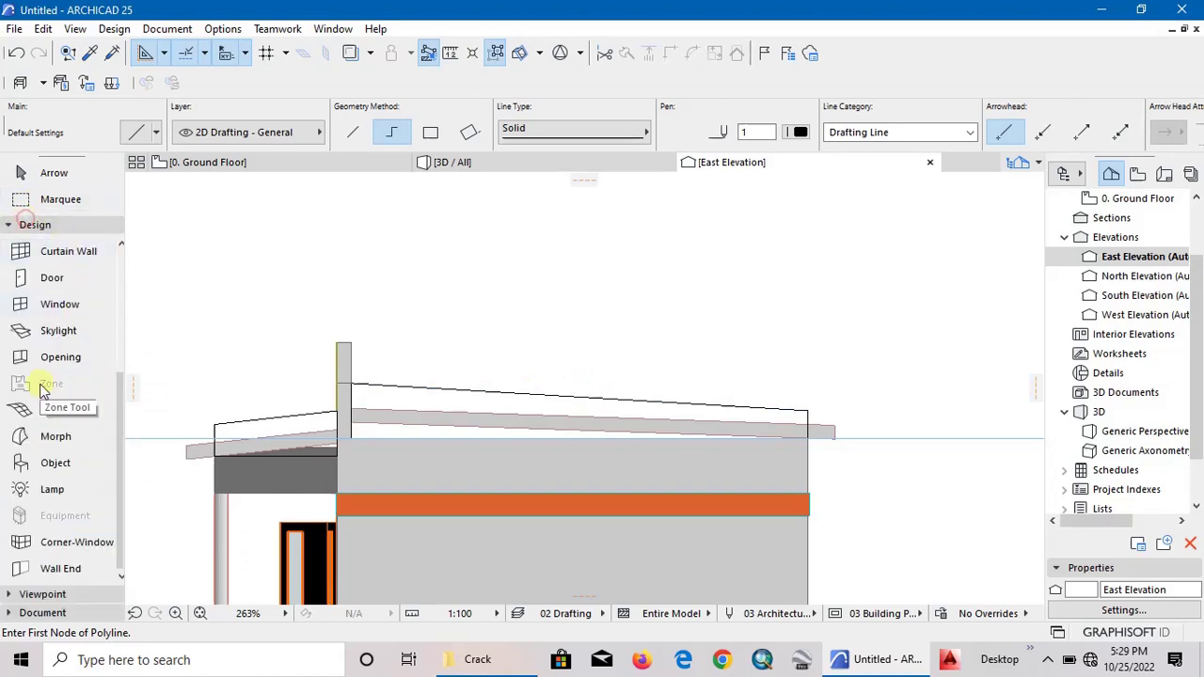
pyautogui.scroll(3, 82, 492)
pyautogui.scroll(-3, 81, 496)
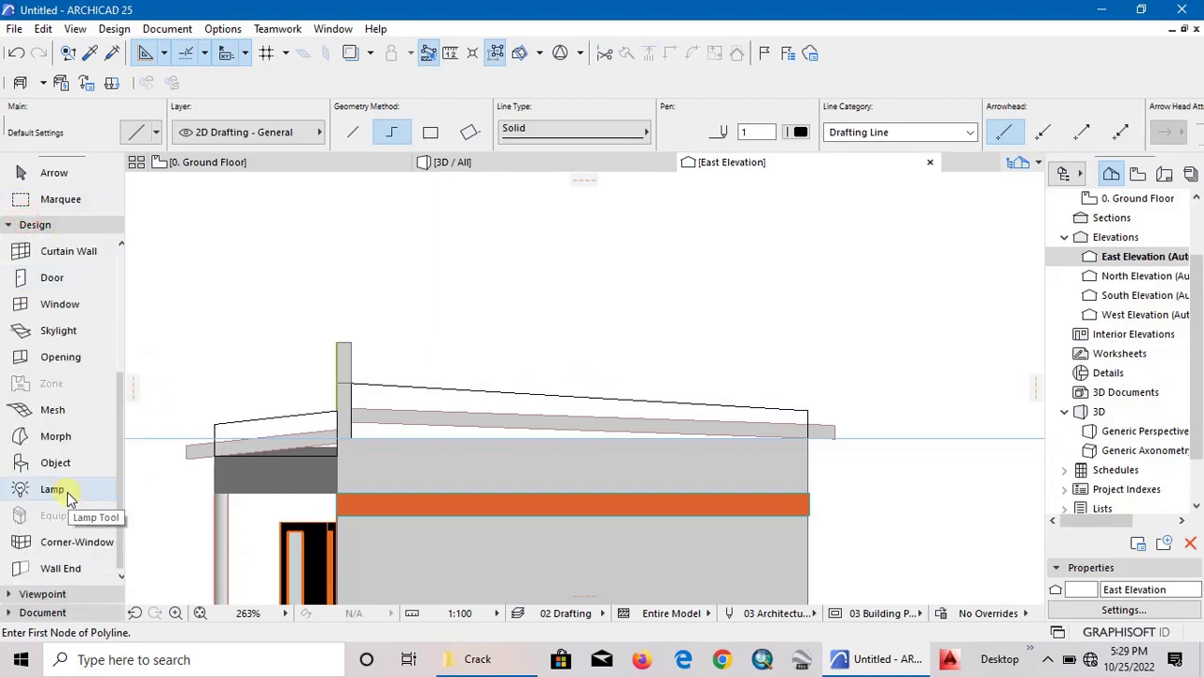
pyautogui.click(64, 436)
pyautogui.doubleClick(62, 436)
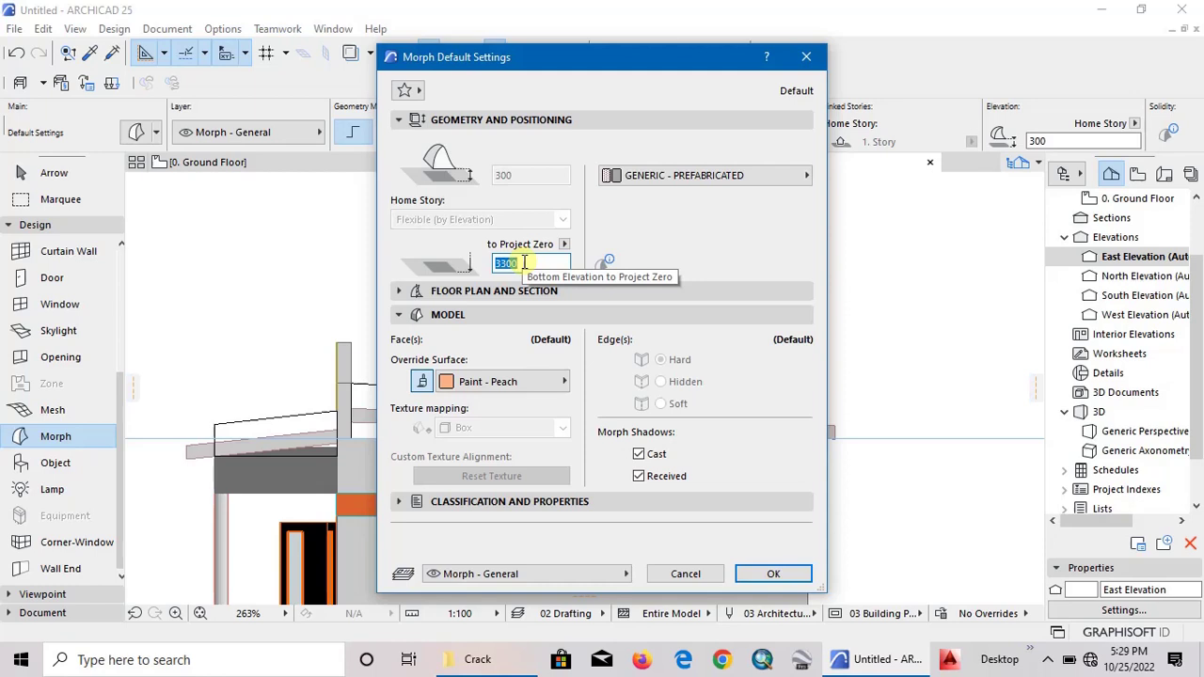
# Move the Morph Default Settings window aside and close it.
pyautogui.moveTo(590, 64); pyautogui.dragTo(816, 54)
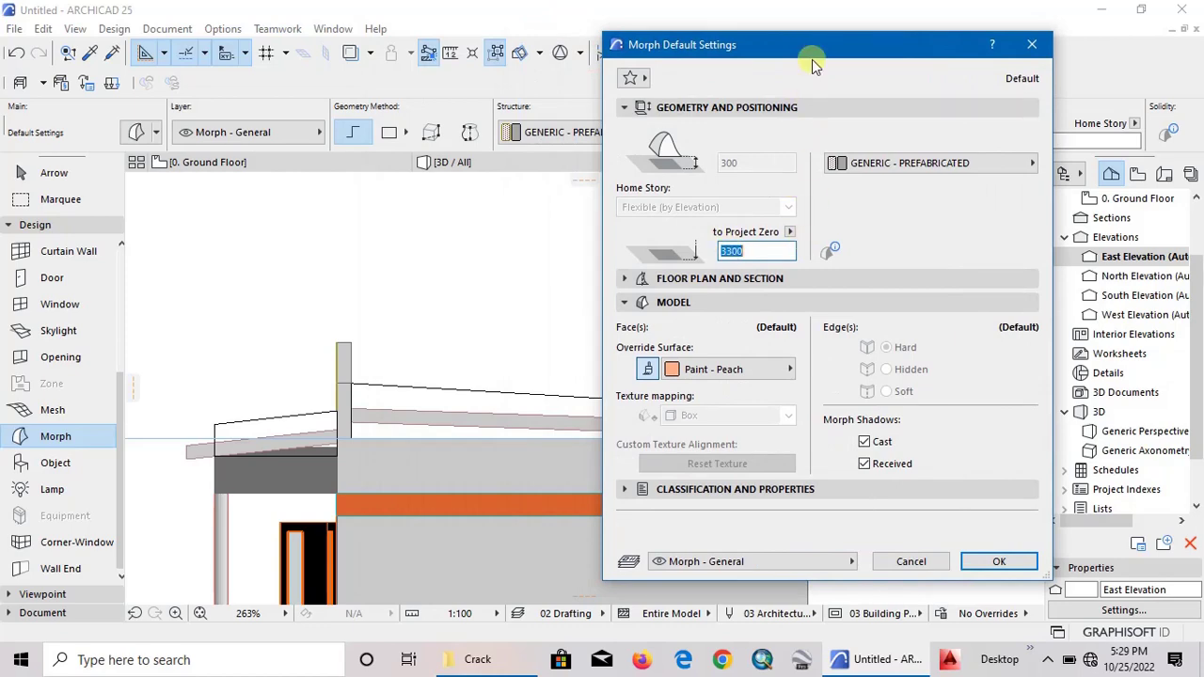
pyautogui.moveTo(804, 41)
pyautogui.mouseDown()
pyautogui.moveTo(1009, 36)
pyautogui.moveTo(820, 38)
pyautogui.mouseUp()
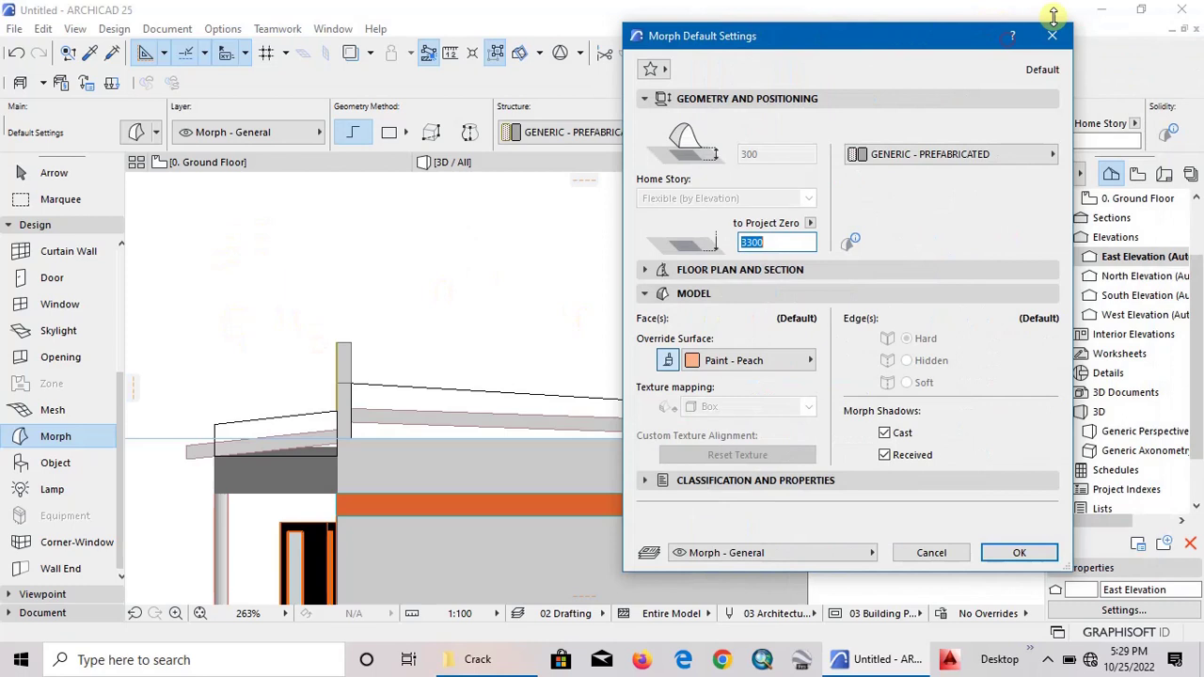
pyautogui.press('Return')
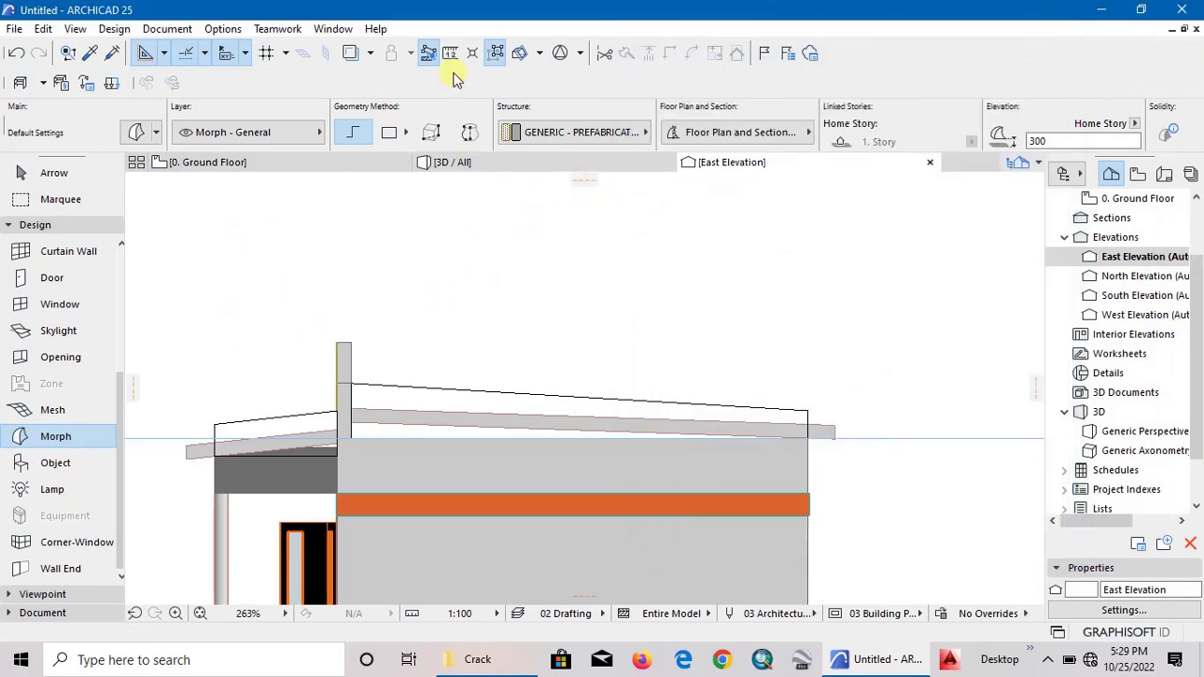
# Measure 3000 from the building's base corner up to the eave, then reselect Morph.
pyautogui.scroll(-6, 536, 283)
pyautogui.scroll(2, 536, 285)
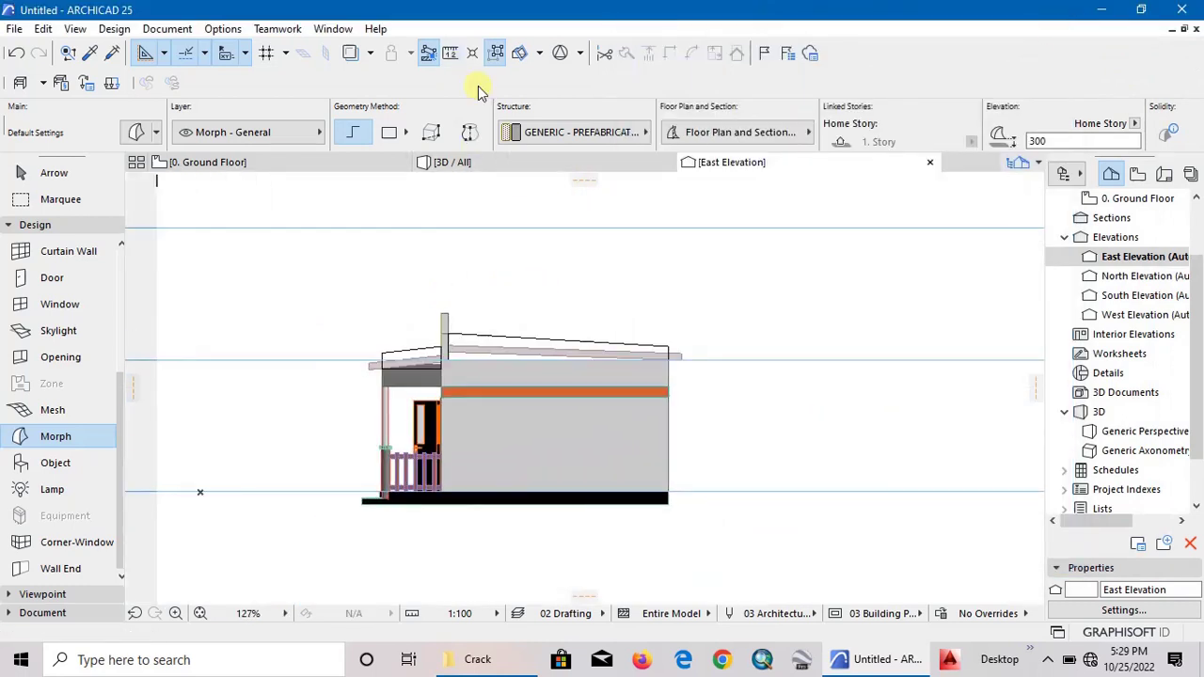
pyautogui.click(449, 54)
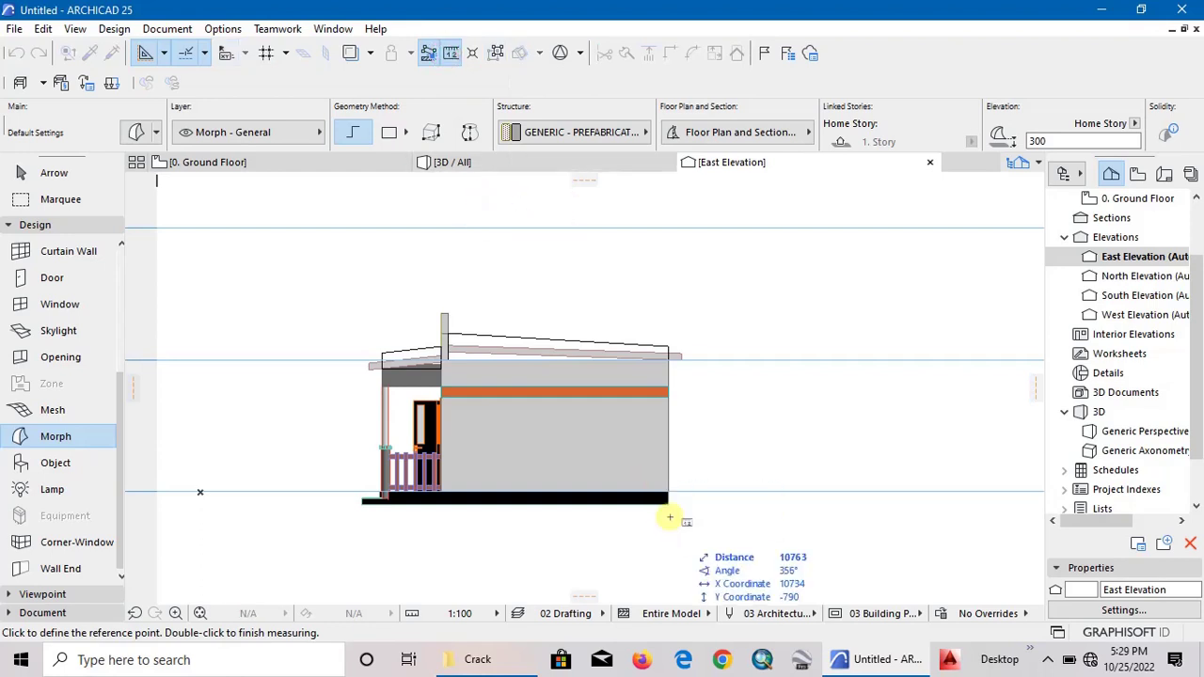
pyautogui.scroll(3, 658, 496)
pyautogui.click(676, 491)
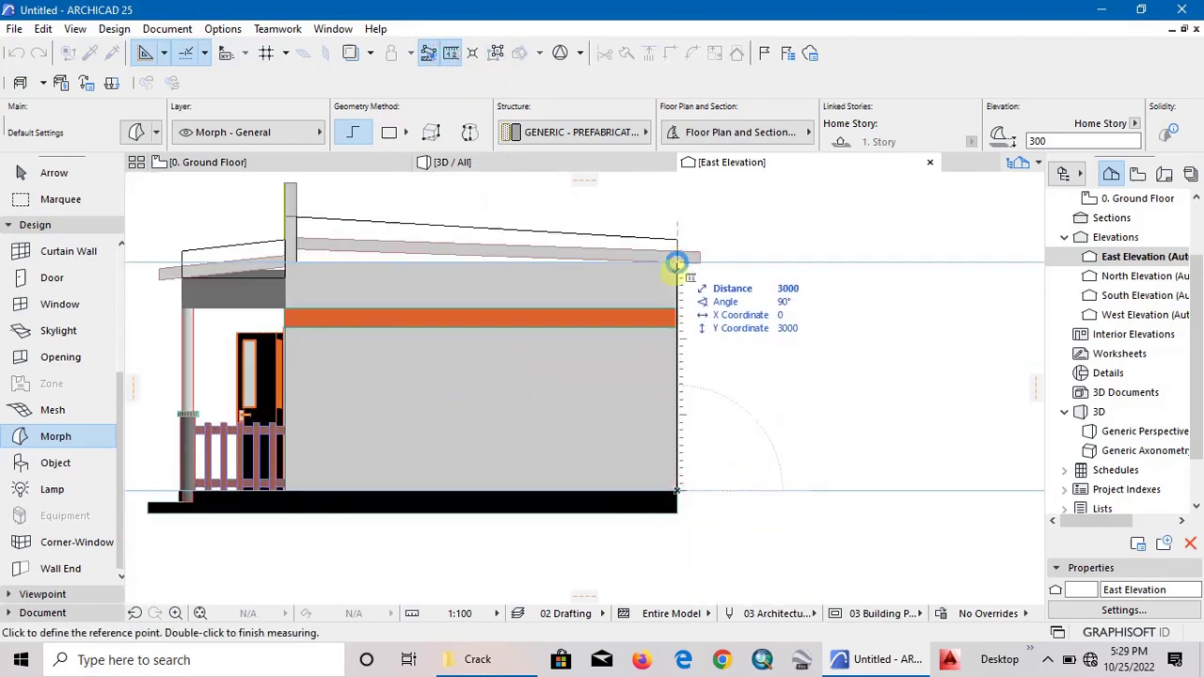
pyautogui.doubleClick(676, 258)
pyautogui.click(74, 432)
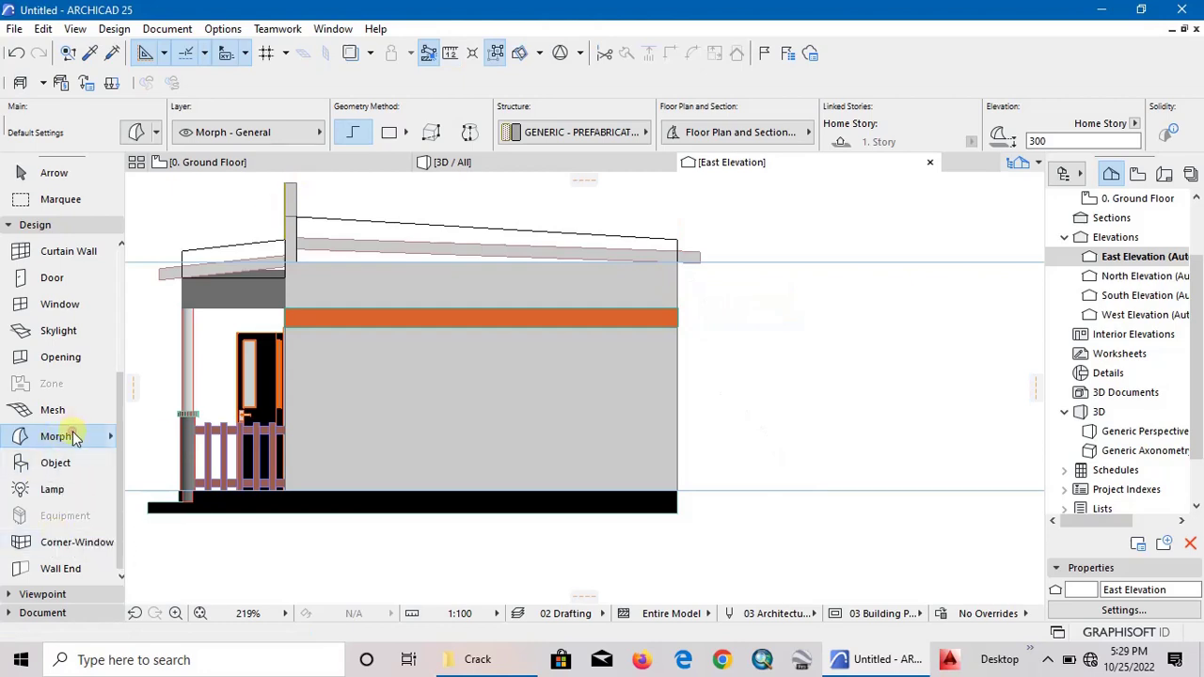
# Reopen Morph Default Settings with bottom elevation 3000 to Project Zero and Paint - Peach surface.
pyautogui.doubleClick(74, 436)
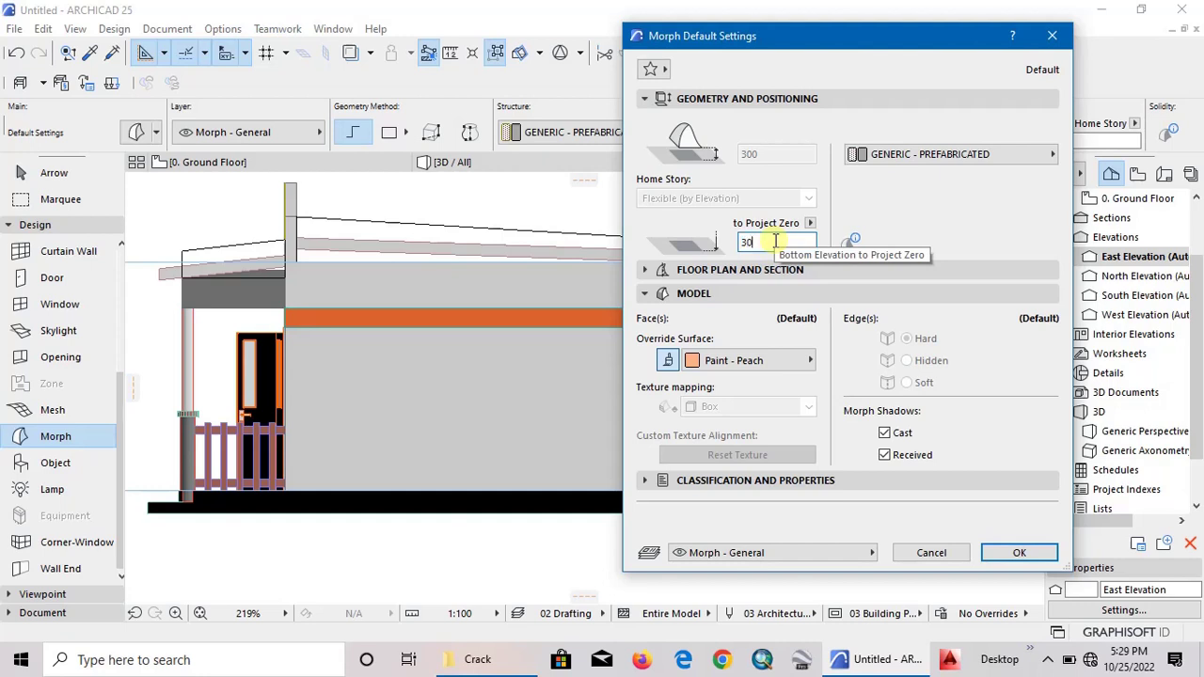
pyautogui.click(717, 295)
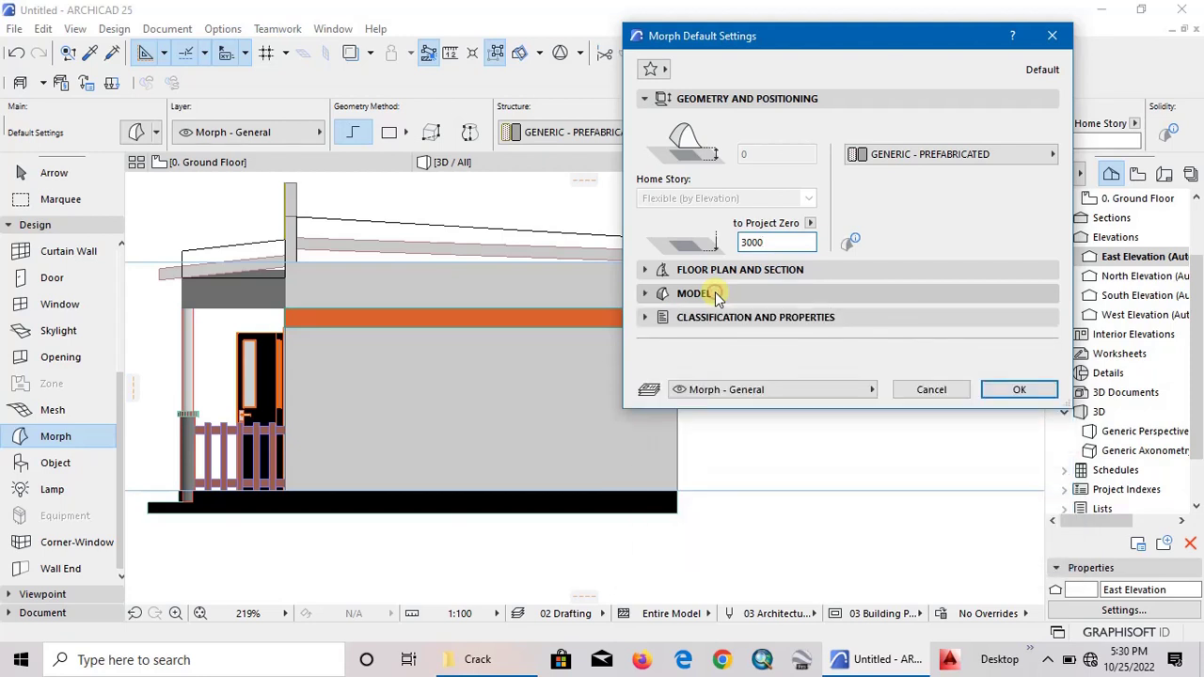
pyautogui.click(716, 295)
pyautogui.click(716, 295)
# Confirm the Morph settings and start the parapet Morph polygon at the roof corner.
pyautogui.click(1015, 389)
pyautogui.scroll(1, 311, 221)
pyautogui.scroll(10, 311, 220)
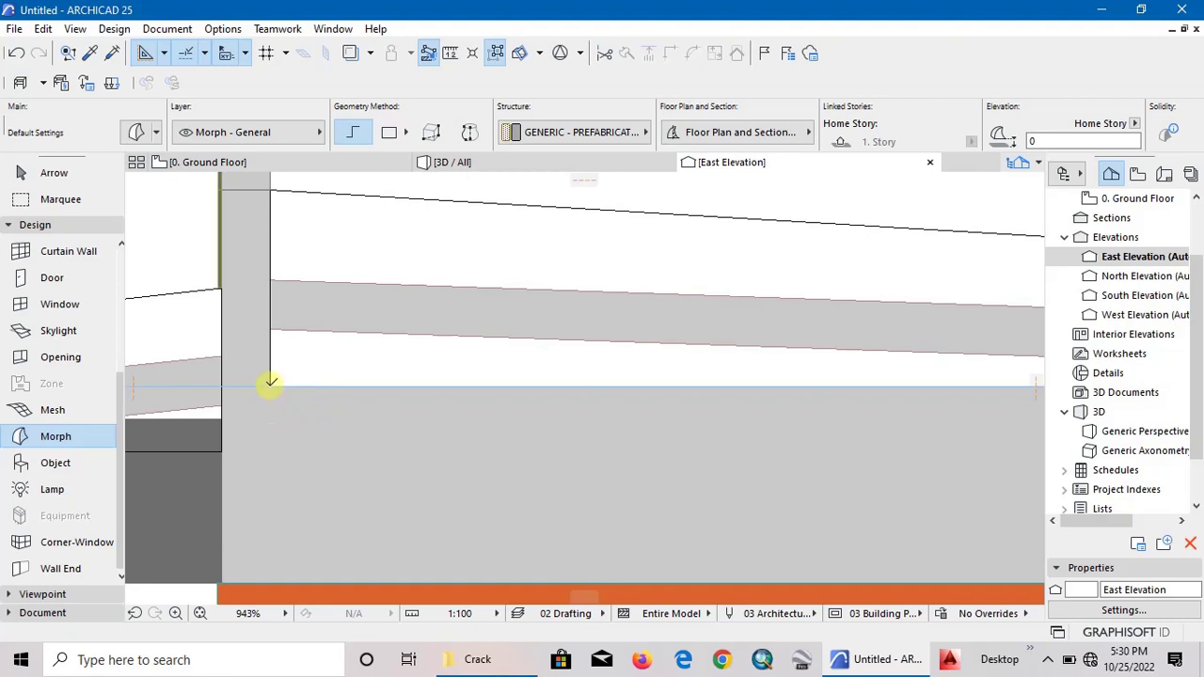
pyautogui.click(270, 381)
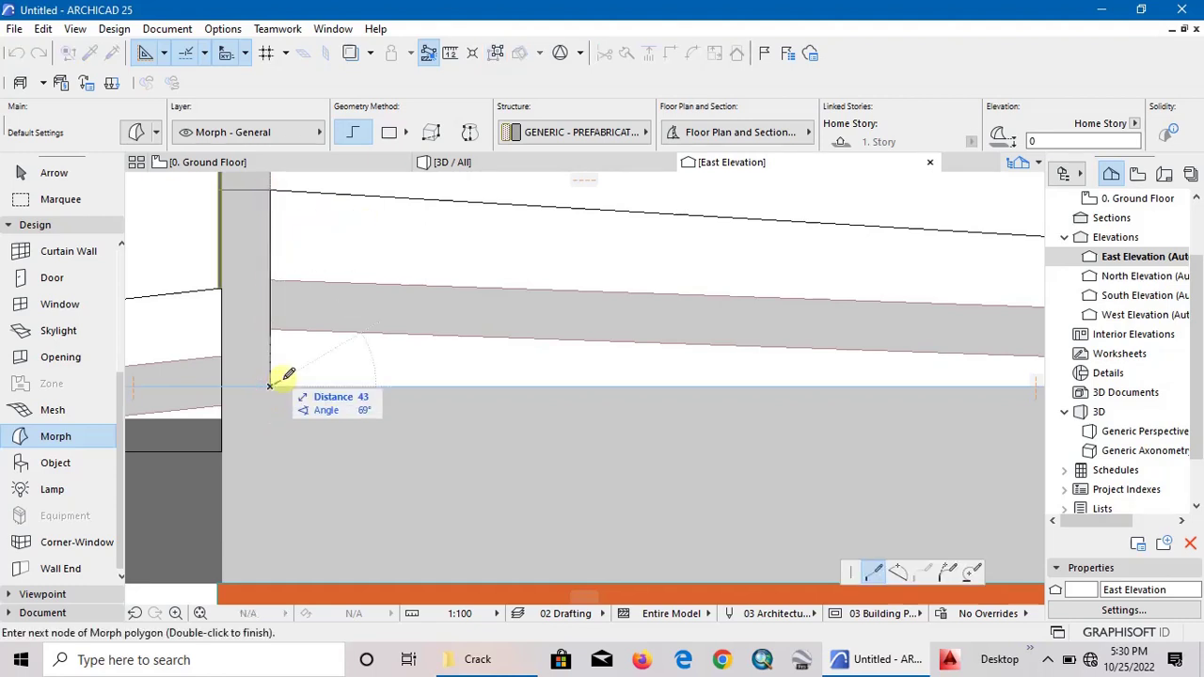
pyautogui.scroll(-3, 235, 371)
pyautogui.scroll(-2, 940, 357)
pyautogui.scroll(5, 963, 376)
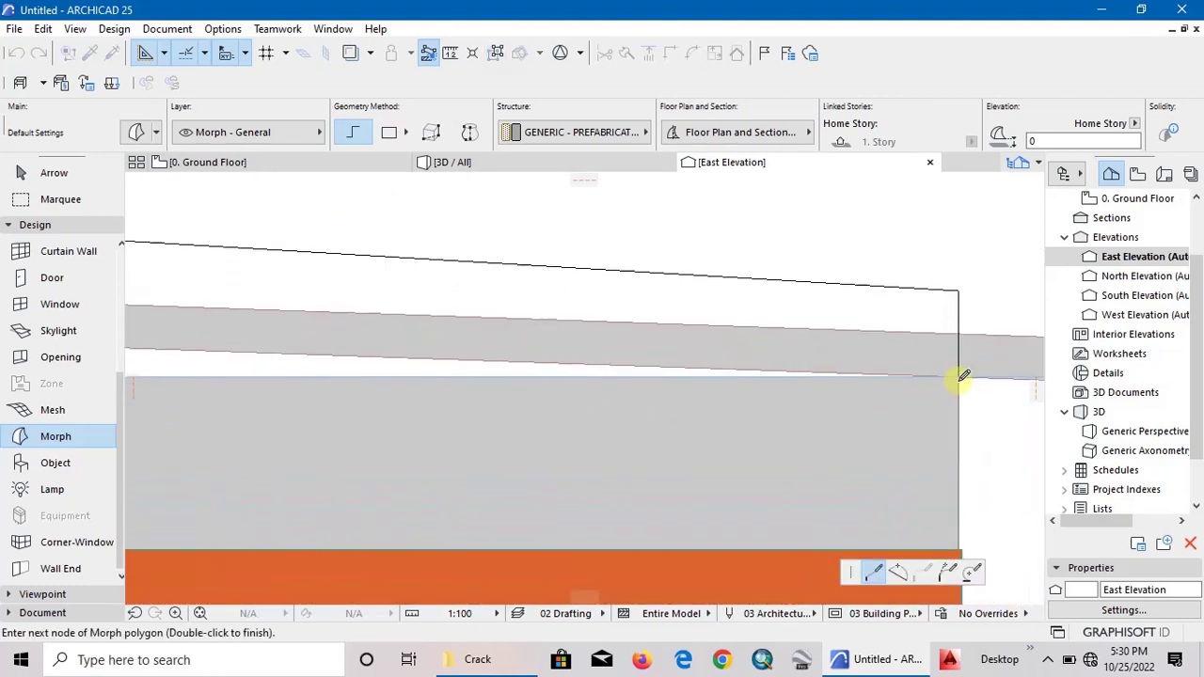
pyautogui.scroll(1, 963, 376)
# Place the roof-end, vertical-top and slope corners, finishing the Morph at the bottom corner.
pyautogui.click(958, 376)
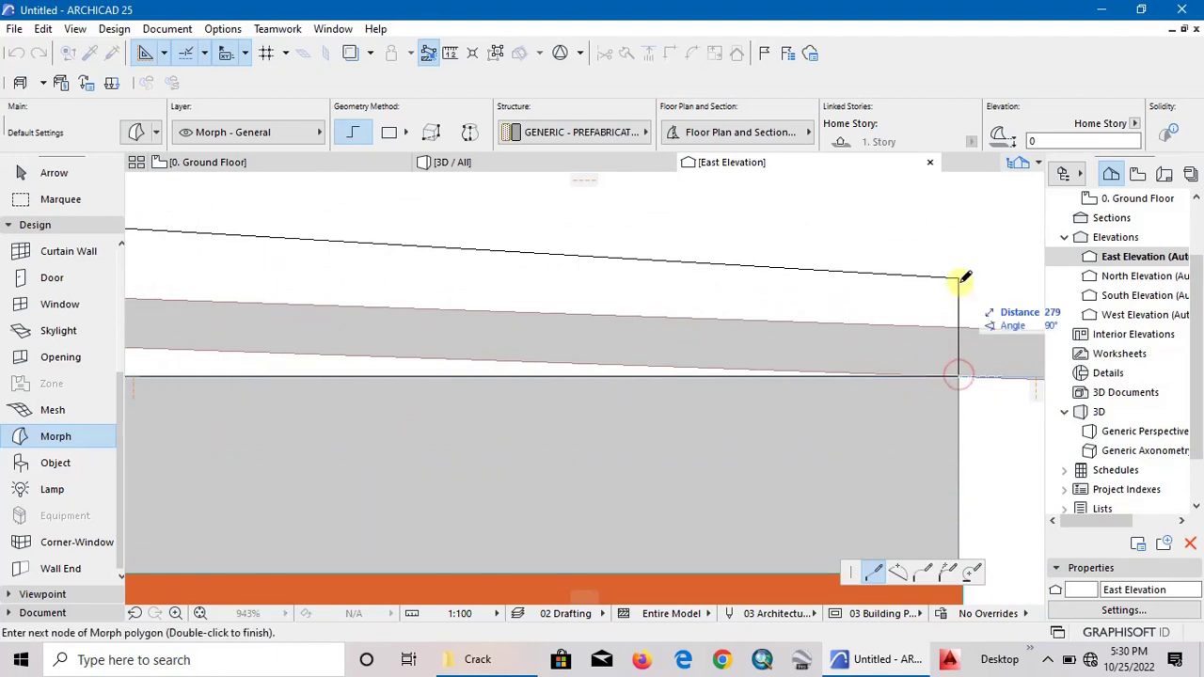
pyautogui.click(959, 274)
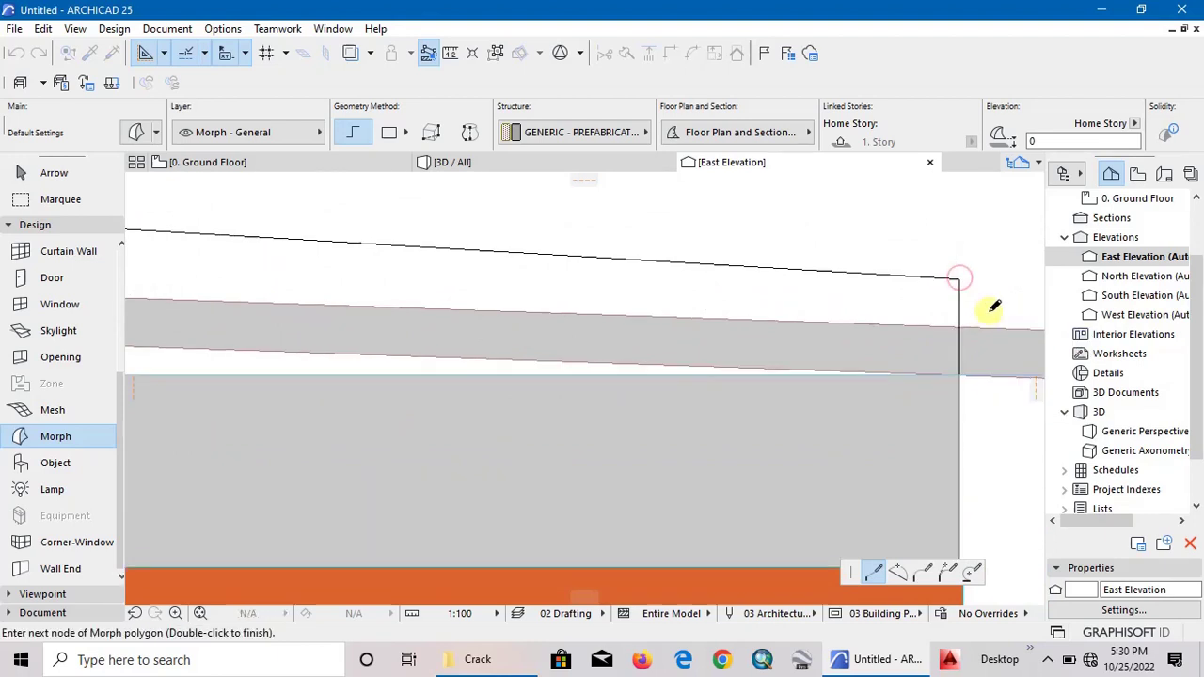
pyautogui.scroll(-3, 988, 304)
pyautogui.scroll(4, 173, 258)
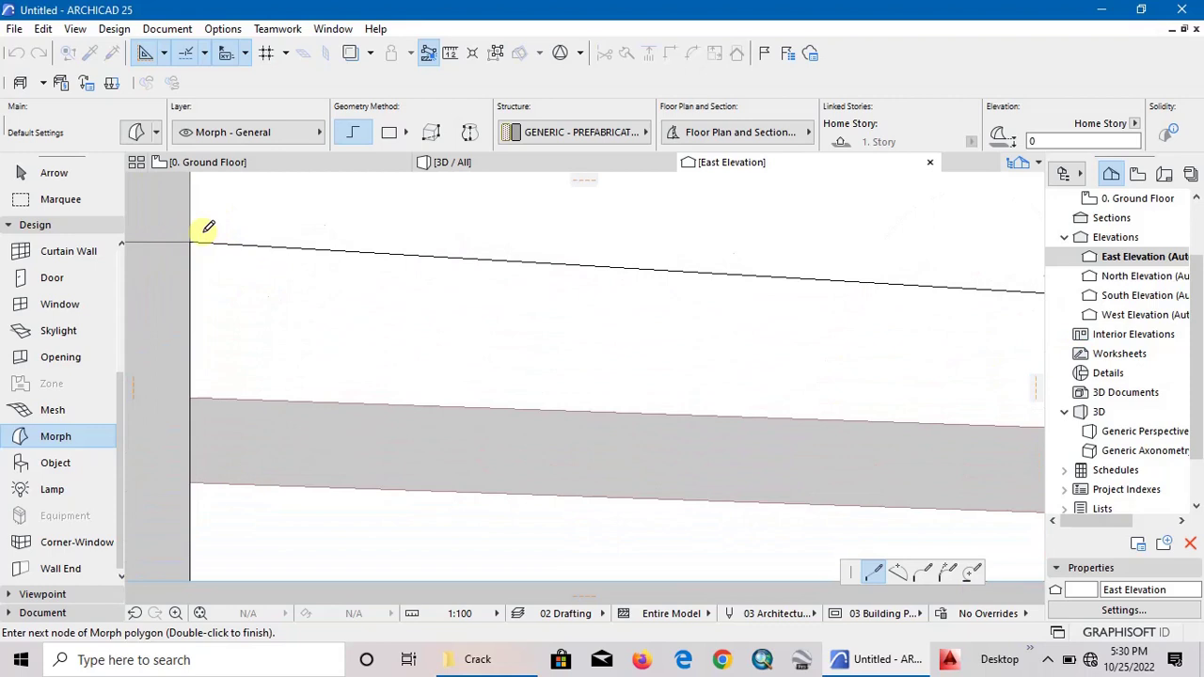
pyautogui.click(197, 237)
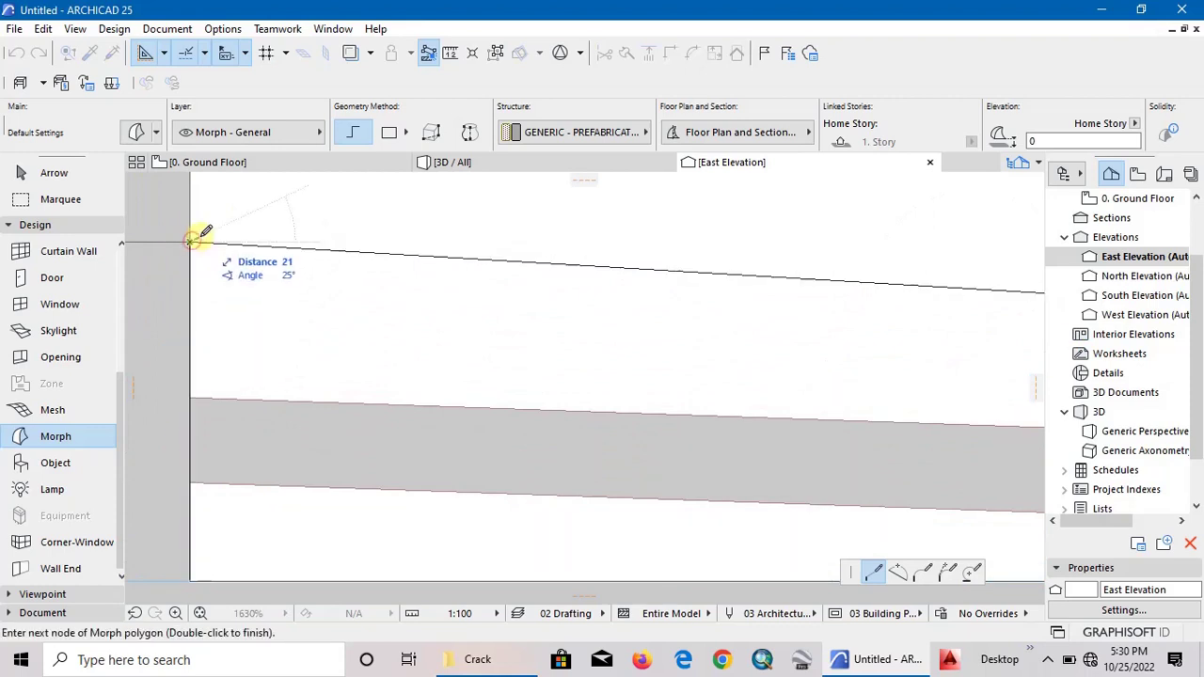
pyautogui.scroll(-3, 220, 237)
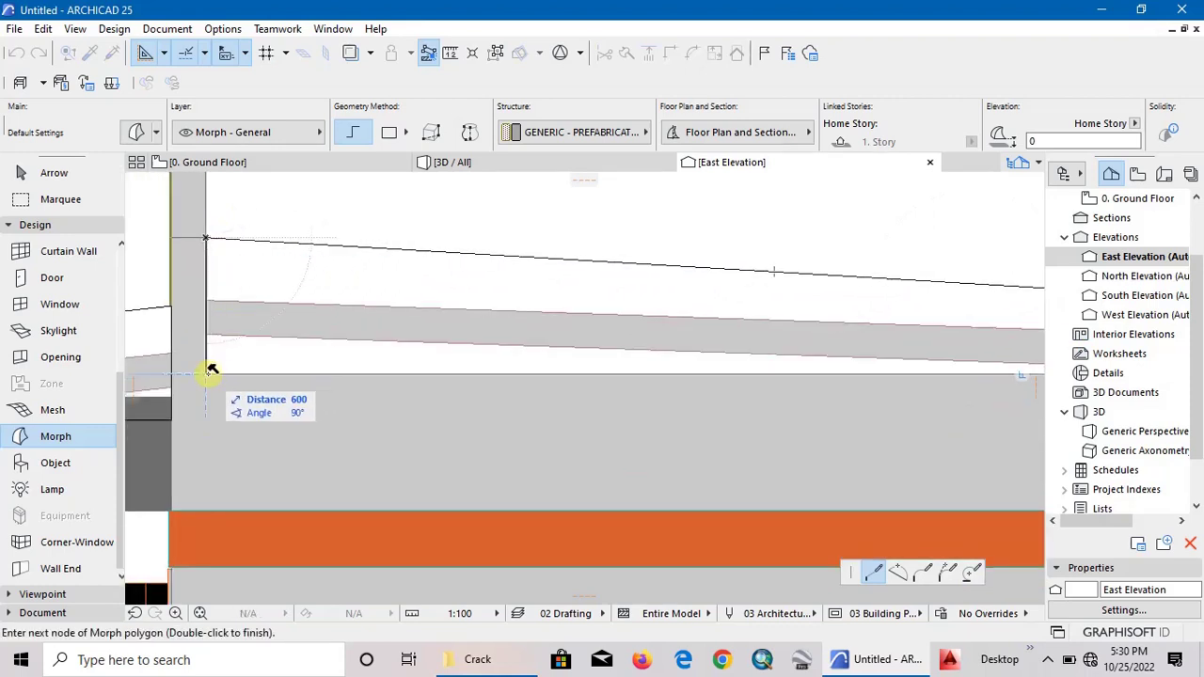
pyautogui.doubleClick(210, 371)
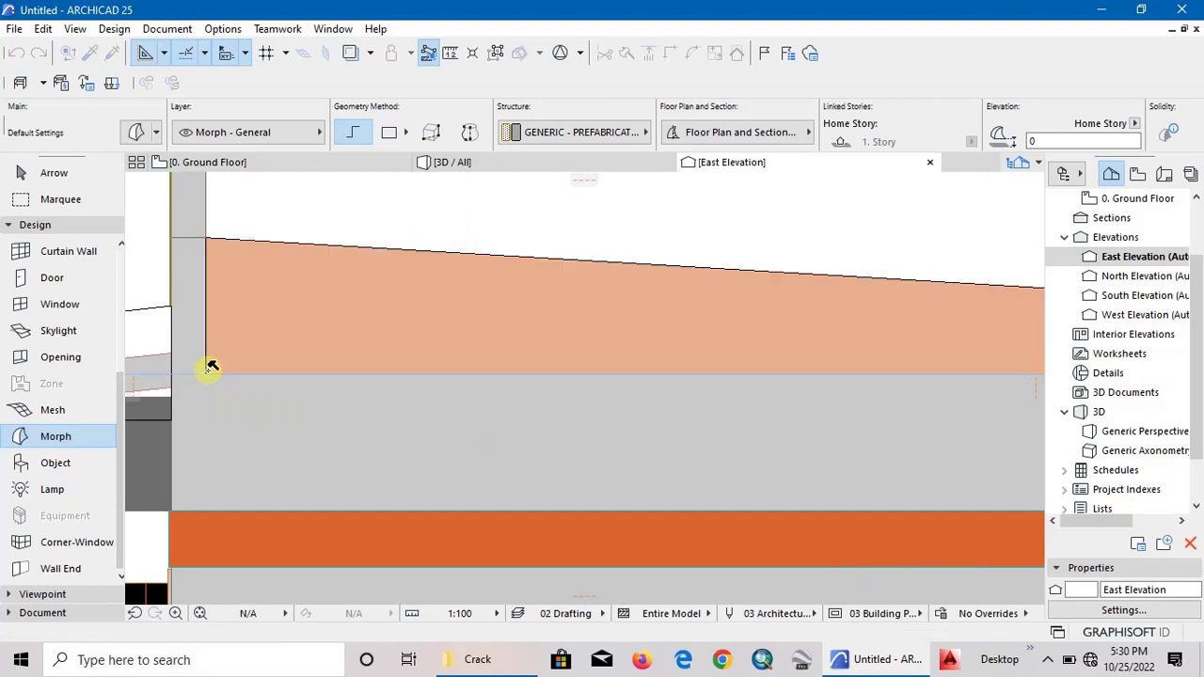
pyautogui.scroll(-5, 272, 422)
# Draw a closed Morph polygon from the eave corner, up, along the slope to the wall, and back.
pyautogui.scroll(1, 450, 419)
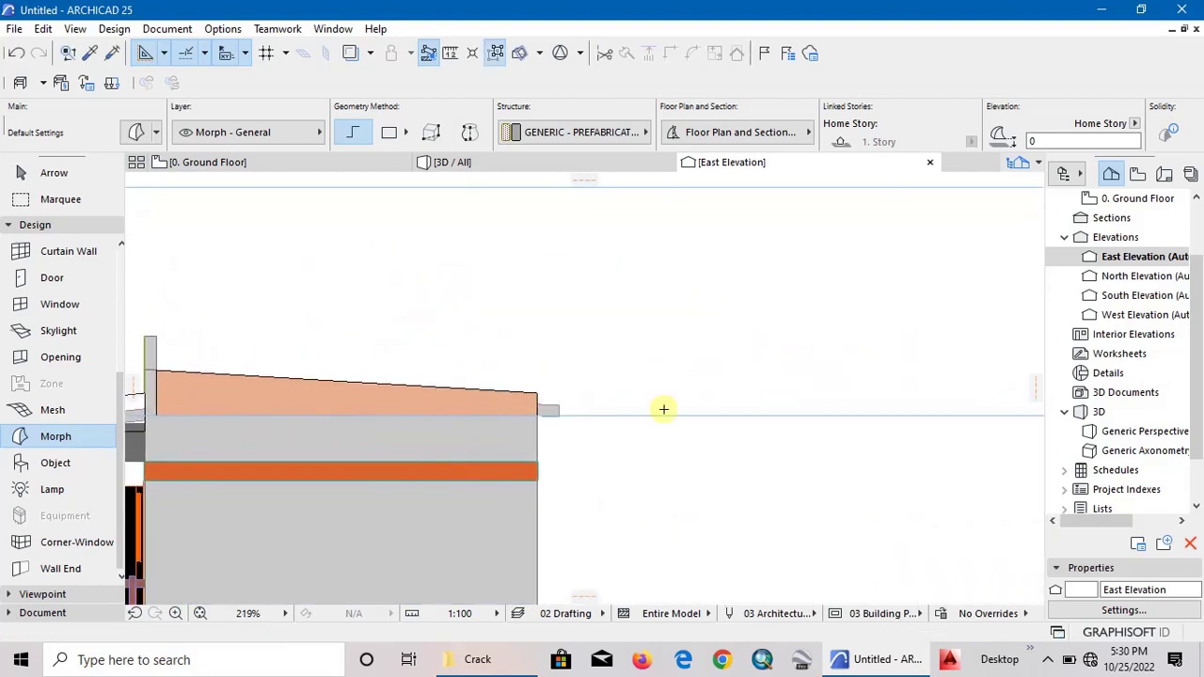
pyautogui.scroll(-1, 661, 408)
pyautogui.scroll(-2, 640, 414)
pyautogui.scroll(1, 295, 435)
pyautogui.scroll(6, 296, 435)
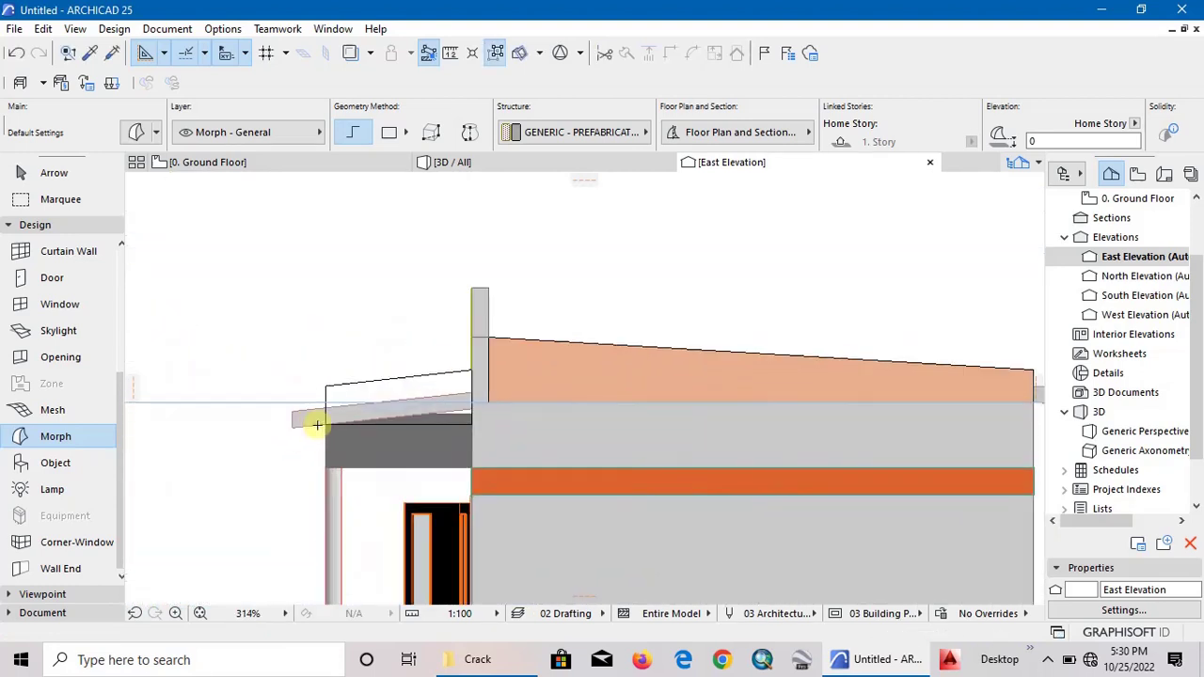
pyautogui.click(638, 423)
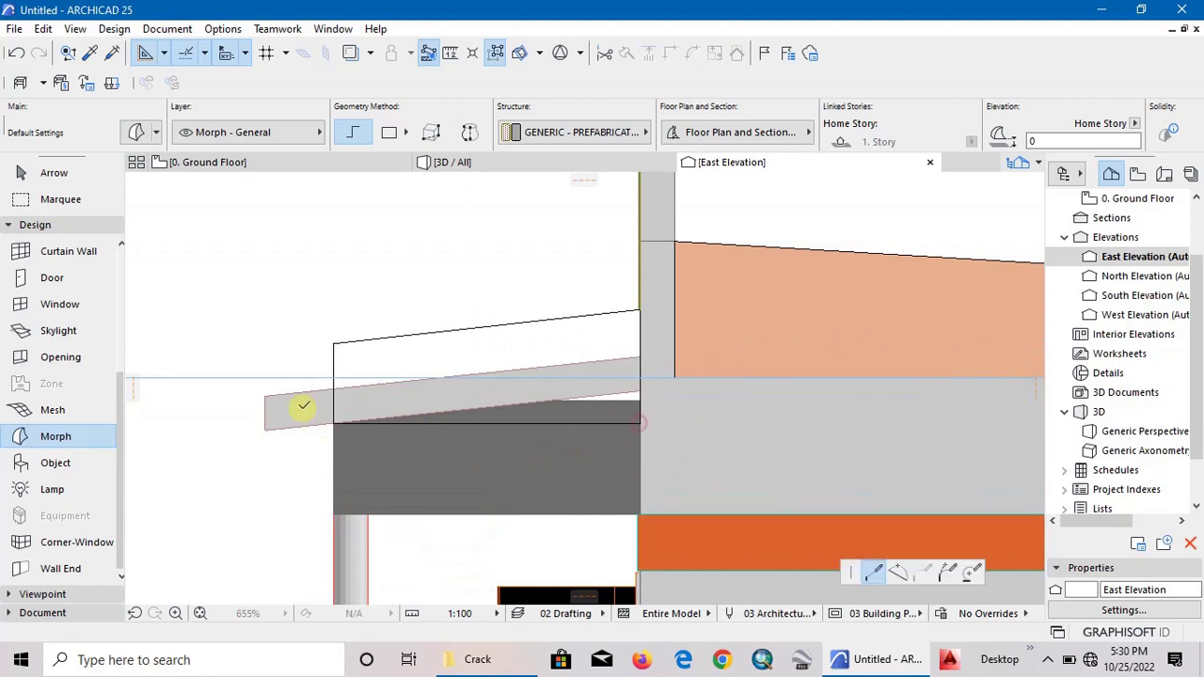
pyautogui.click(333, 422)
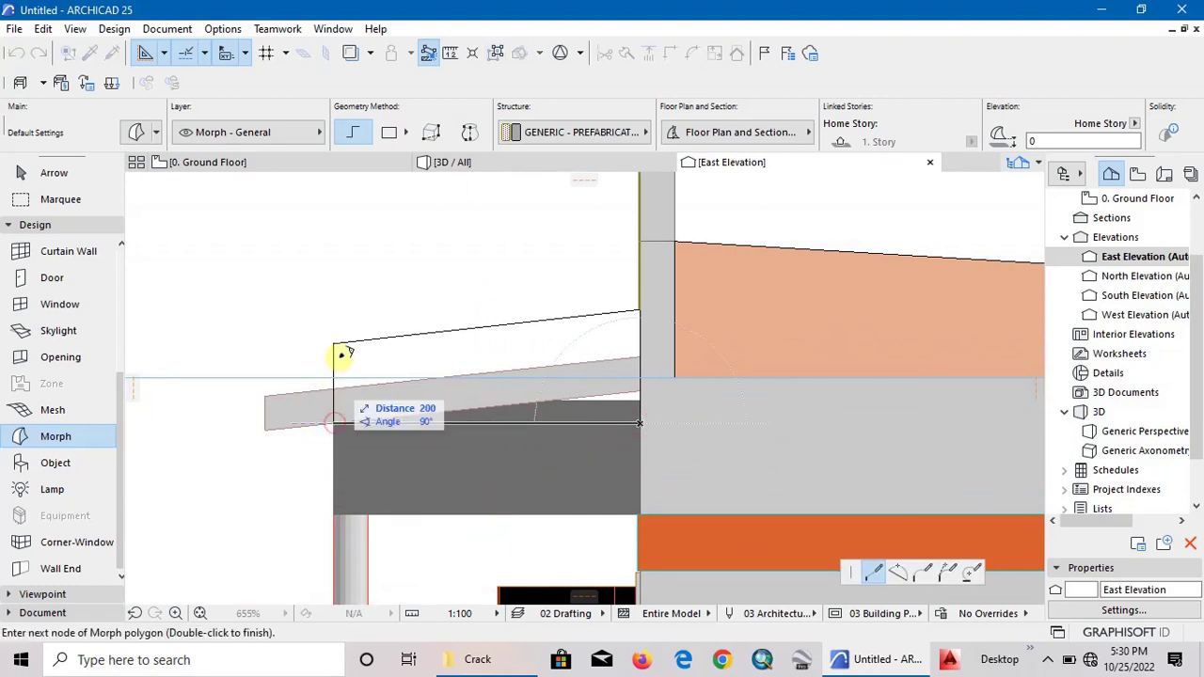
pyautogui.click(333, 341)
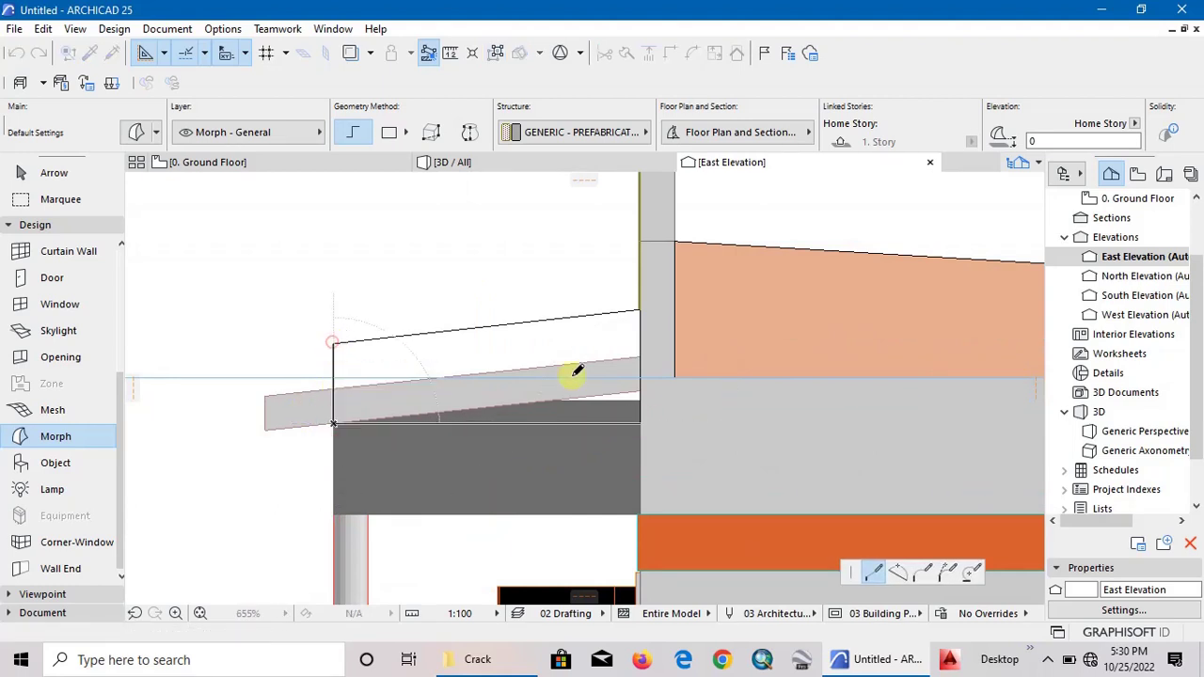
pyautogui.click(638, 307)
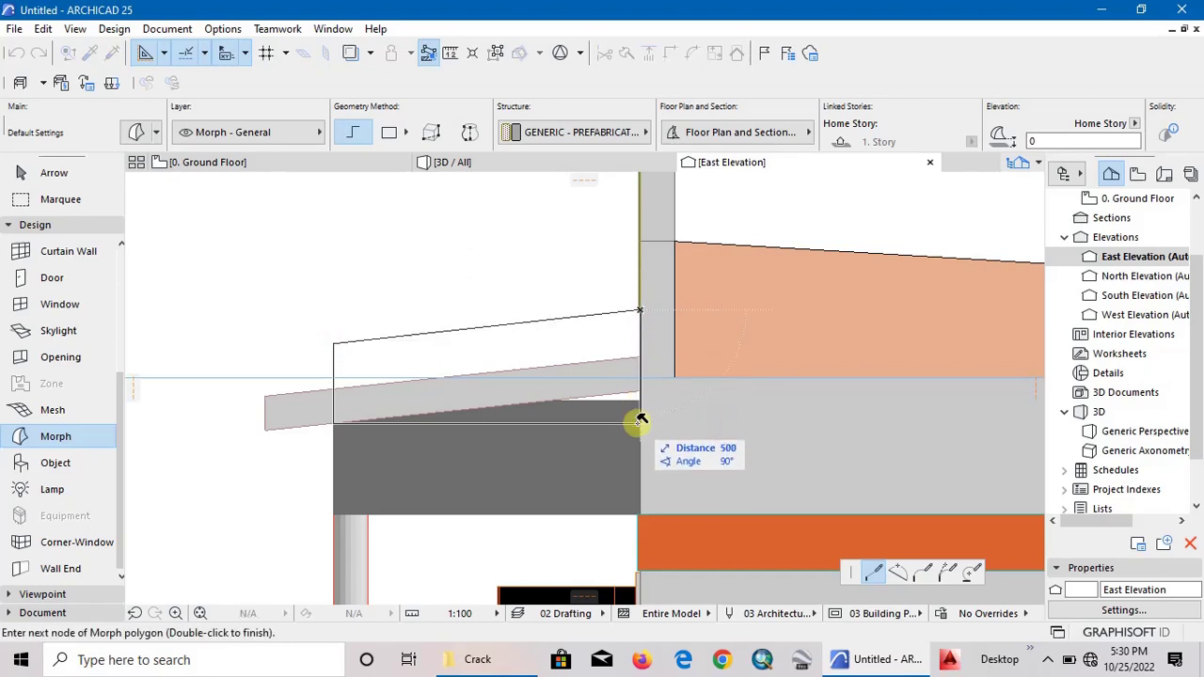
pyautogui.click(639, 423)
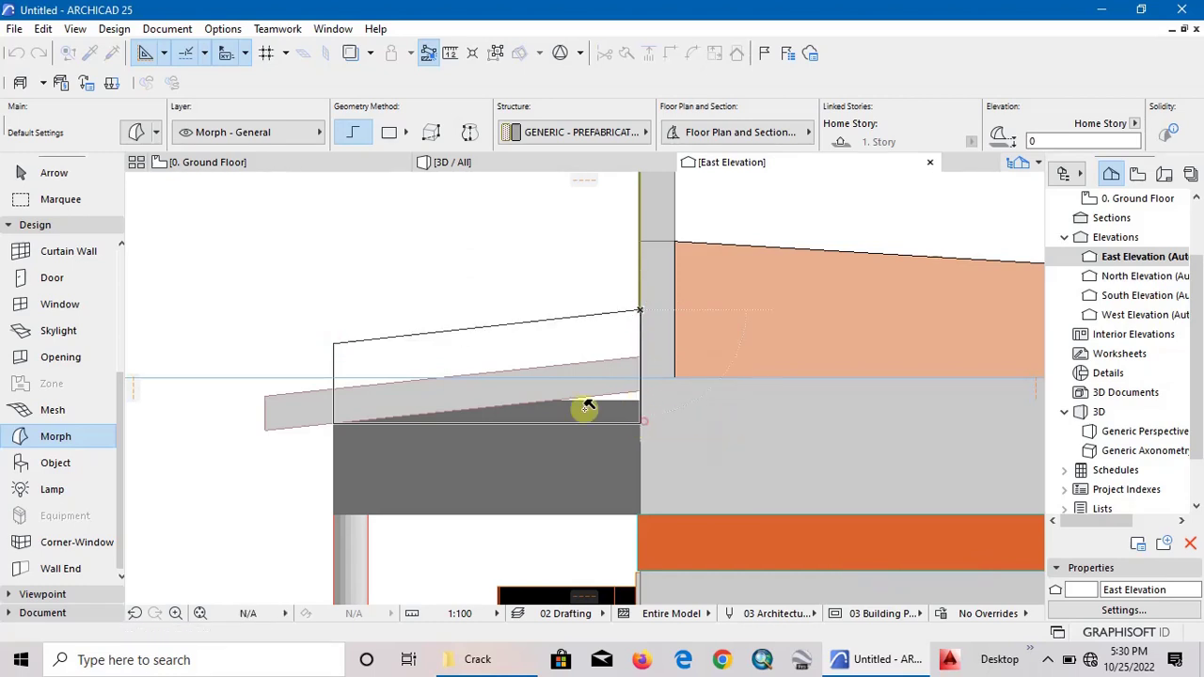
pyautogui.click(539, 397)
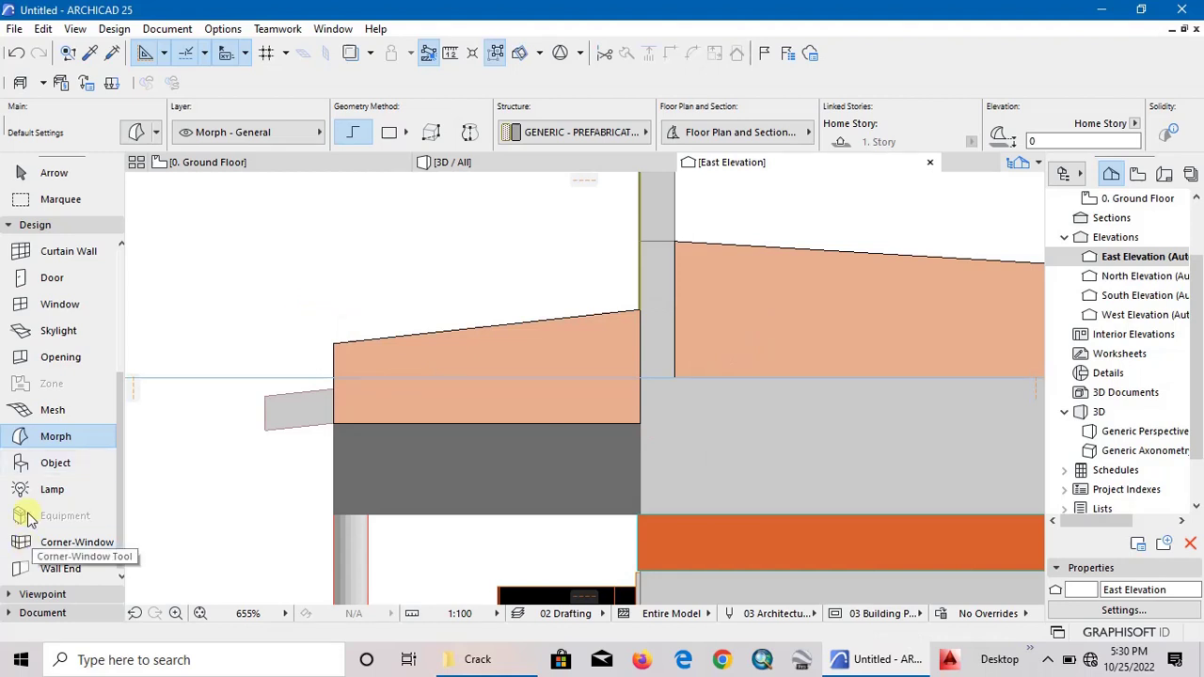
# Activate the Line tool from the Document group and leave nothing selected in the East Elevation.
pyautogui.click(22, 225)
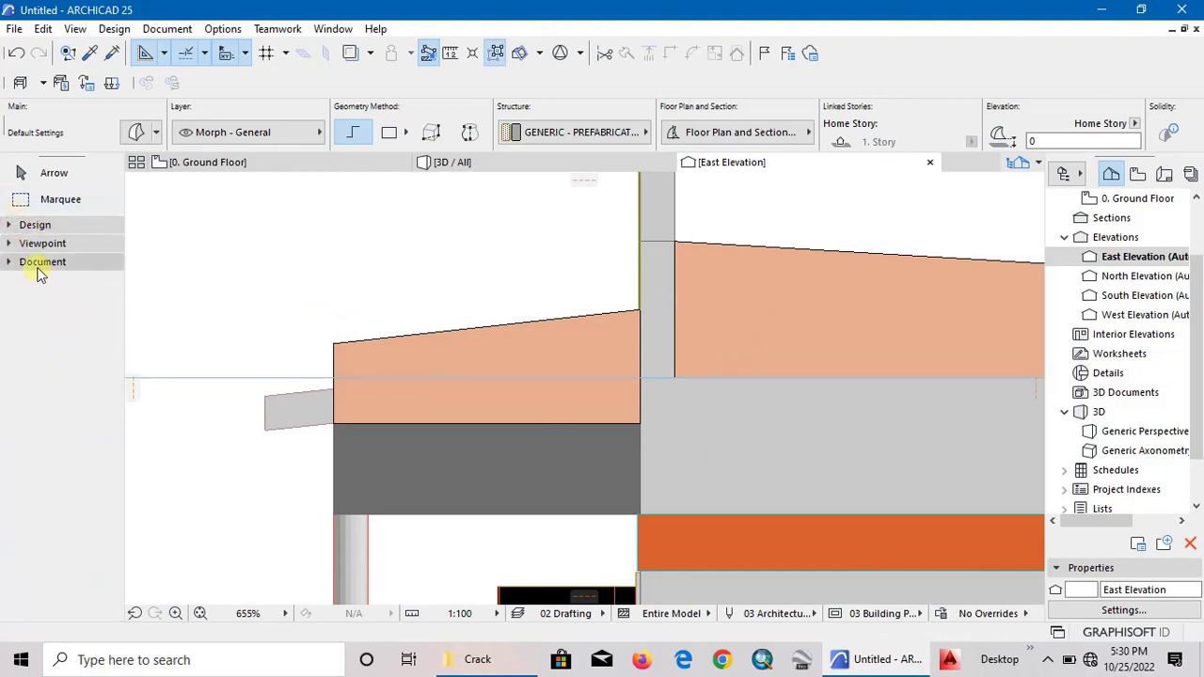
pyautogui.click(39, 264)
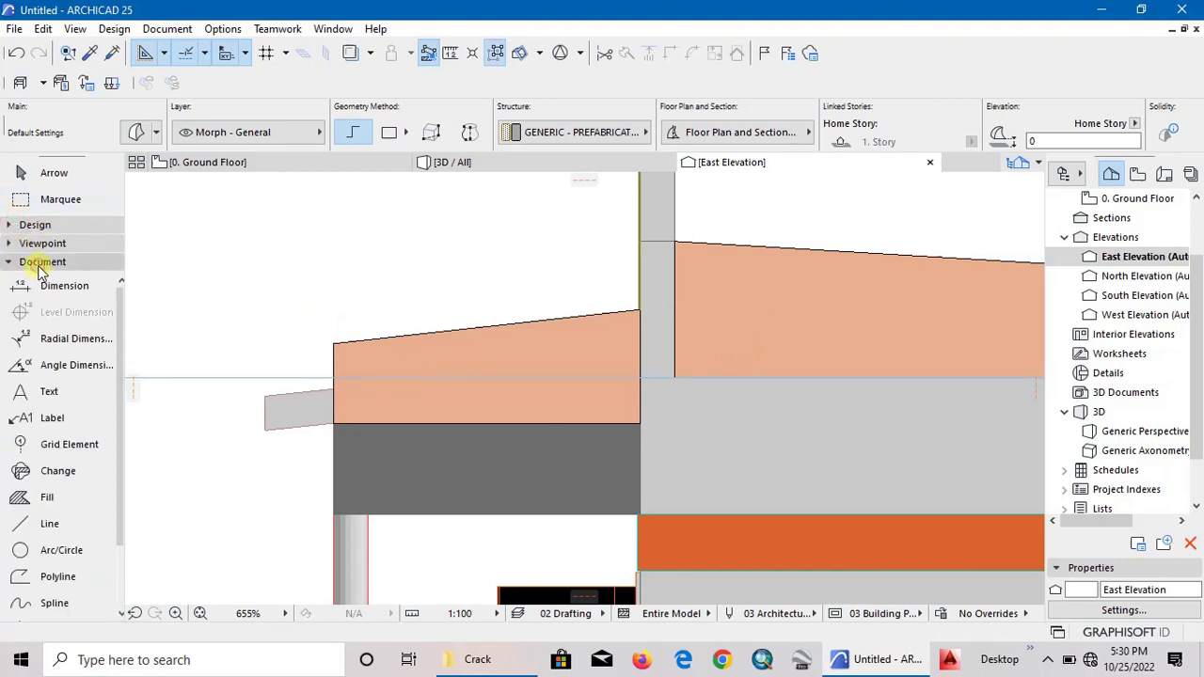
pyautogui.click(50, 524)
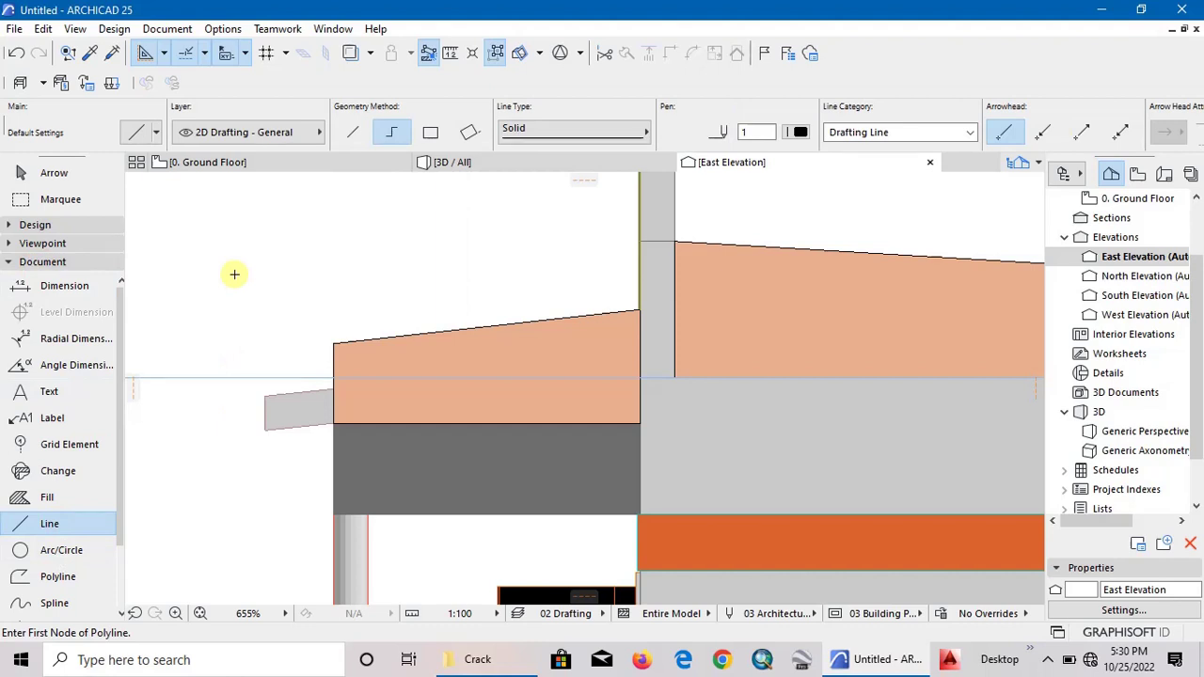
pyautogui.hotkey('ctrl', 'a')
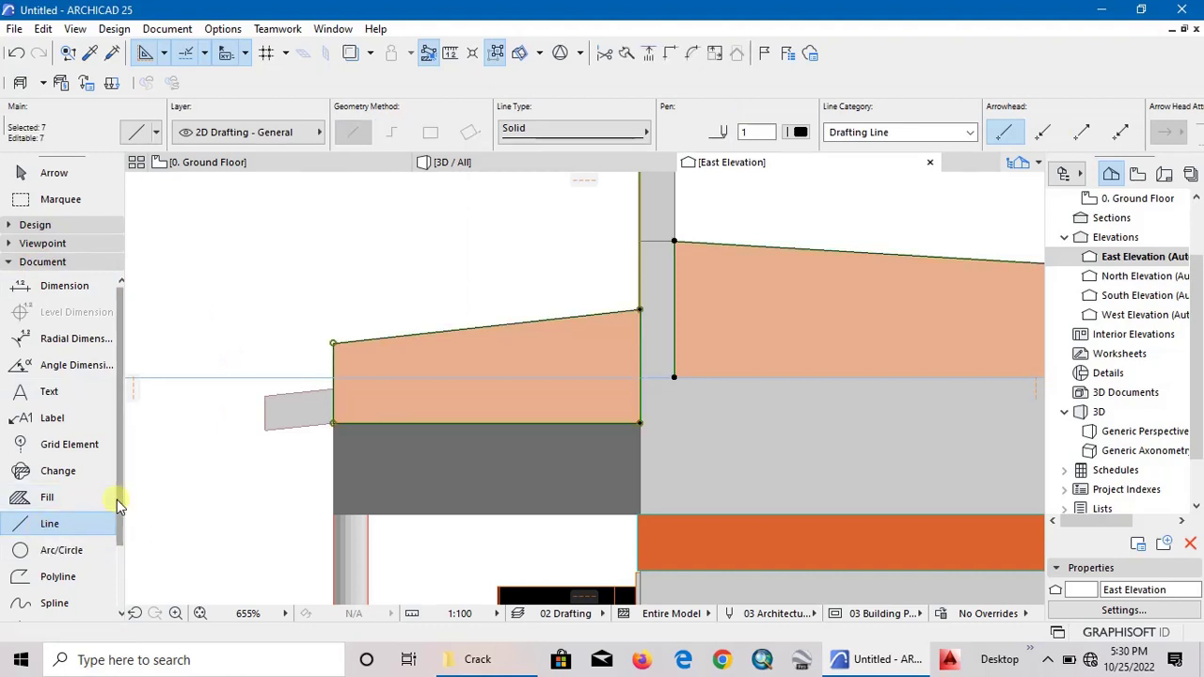
pyautogui.scroll(-2, 158, 473)
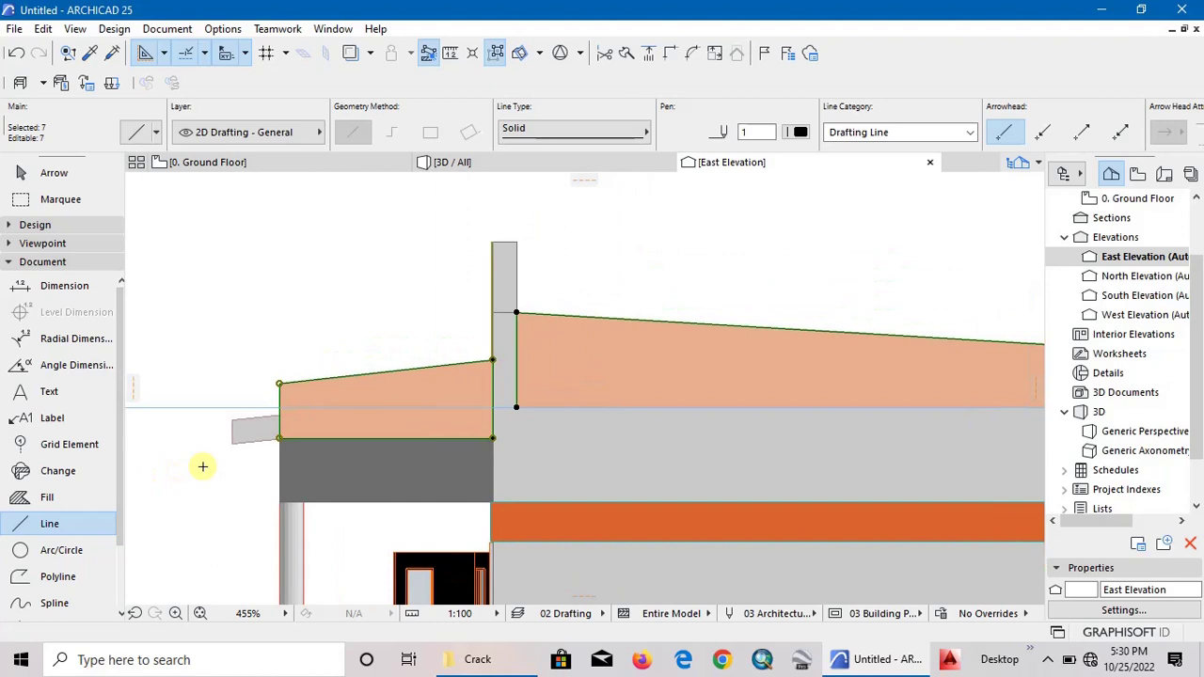
pyautogui.press('Escape')
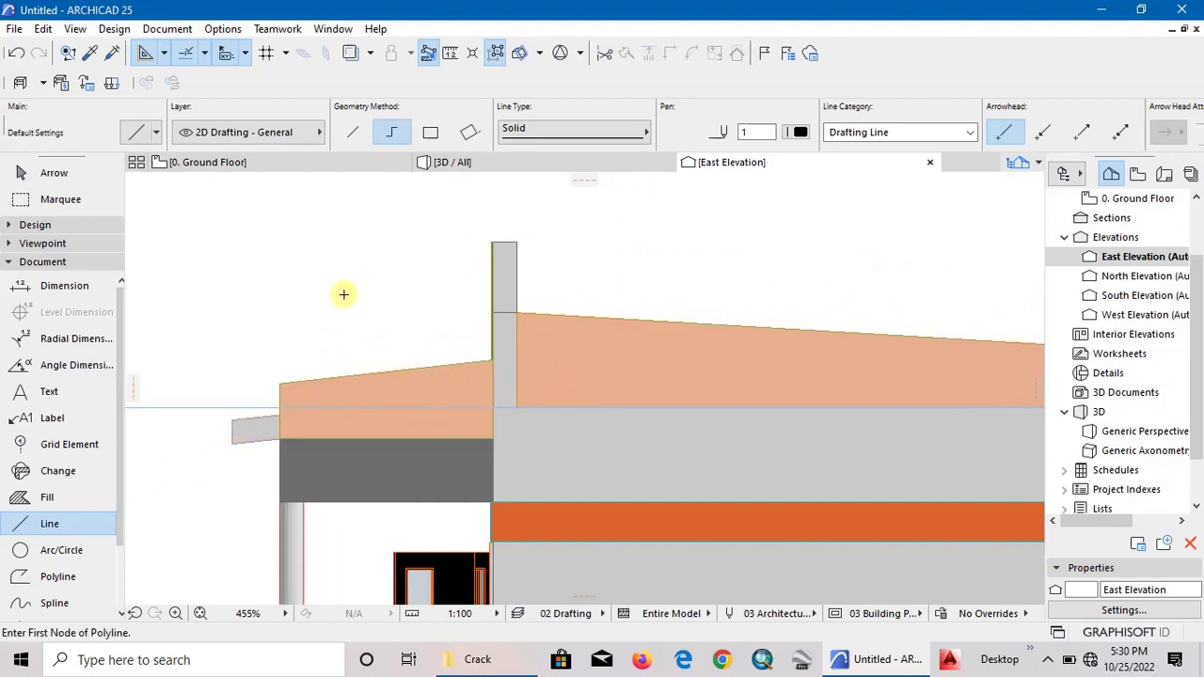
pyautogui.scroll(-3, 329, 292)
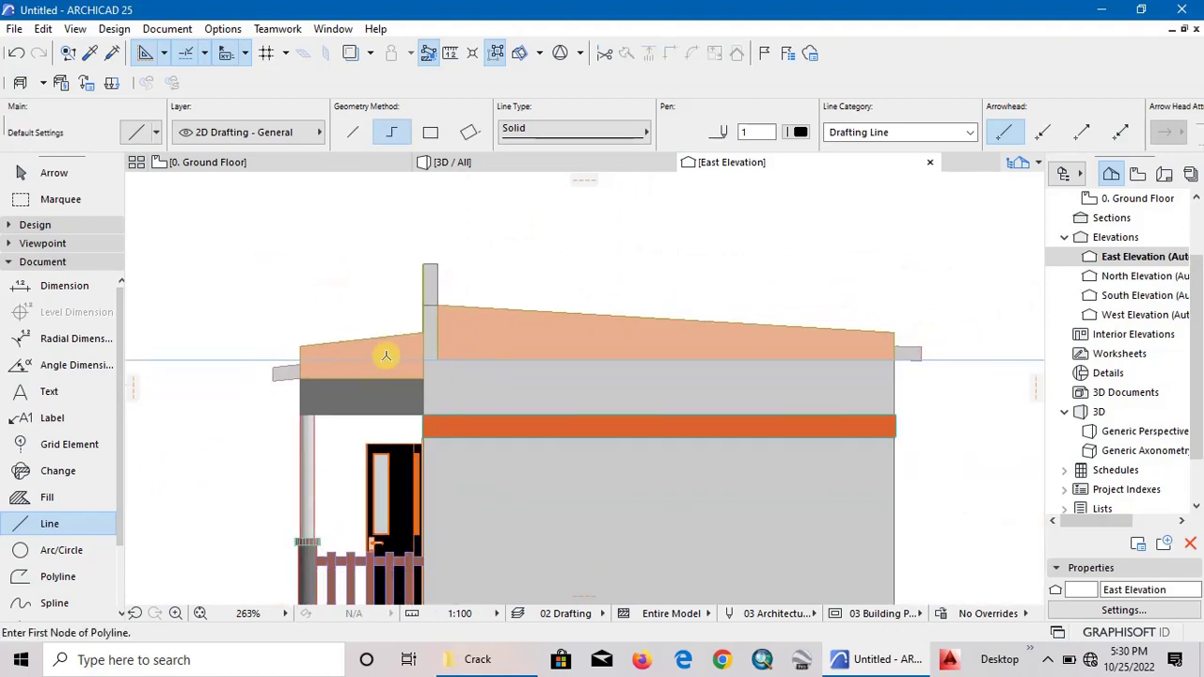
# Show only the porch and main roof parapet morphs in the 3D window.
pyautogui.keyDown('shift'); pyautogui.click(386, 355); pyautogui.keyUp('shift')
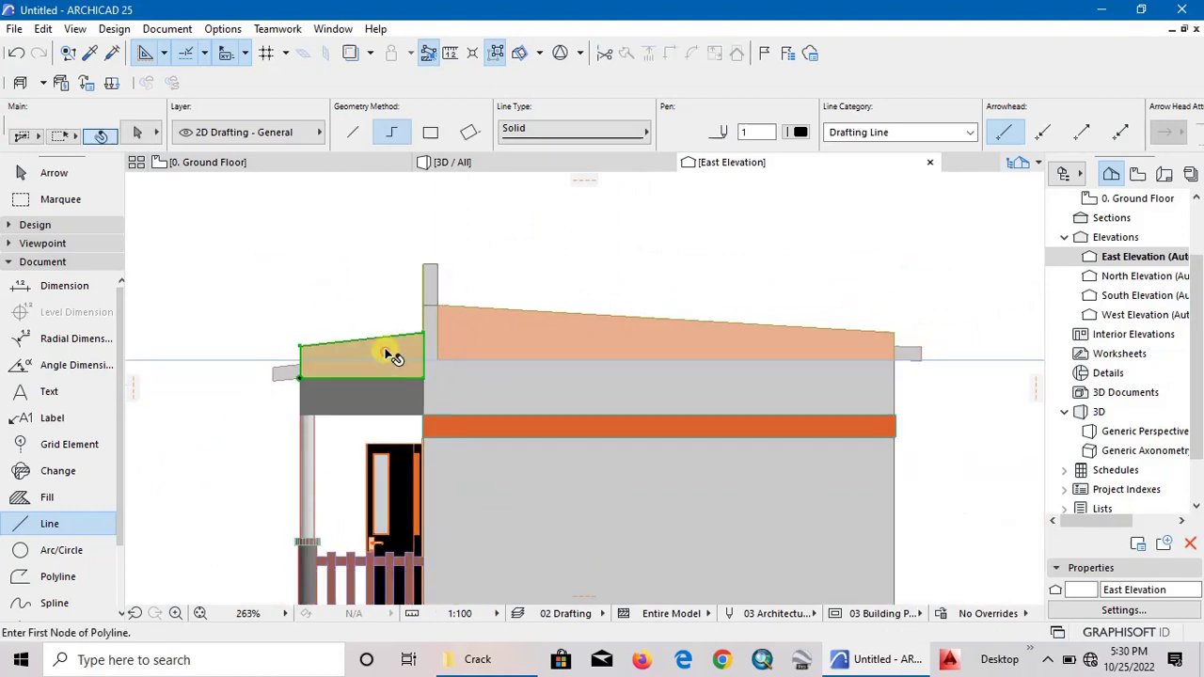
pyautogui.keyDown('shift'); pyautogui.click(488, 322); pyautogui.keyUp('shift')
pyautogui.rightClick(489, 236)
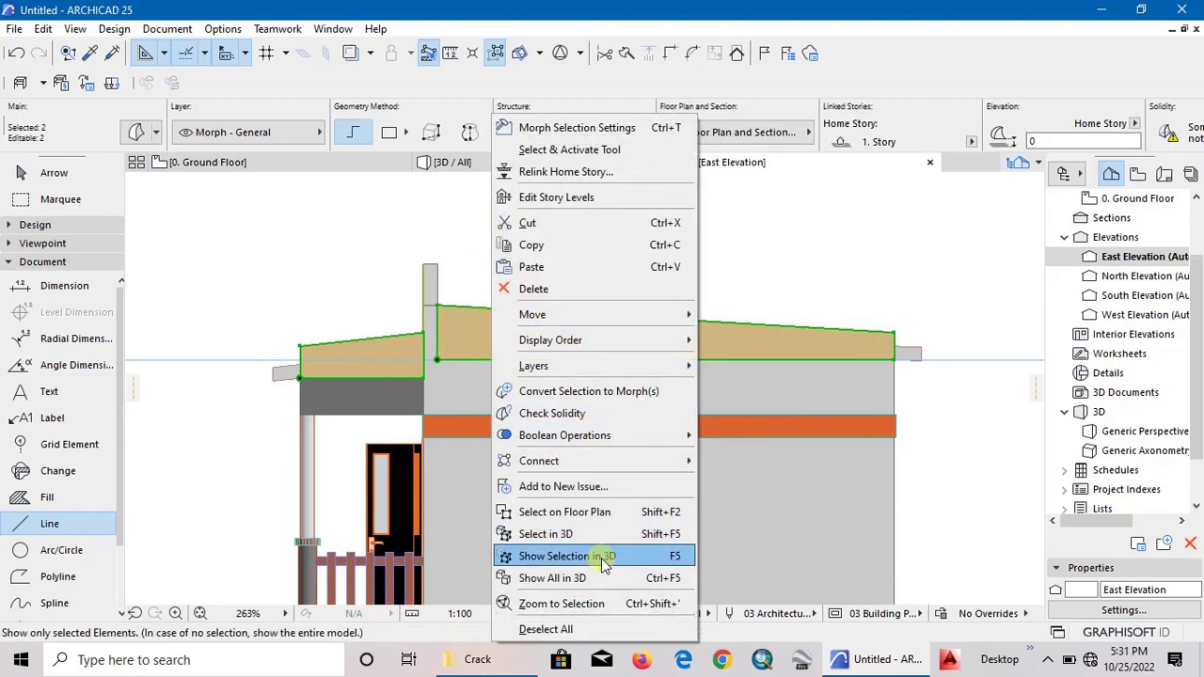
pyautogui.click(602, 556)
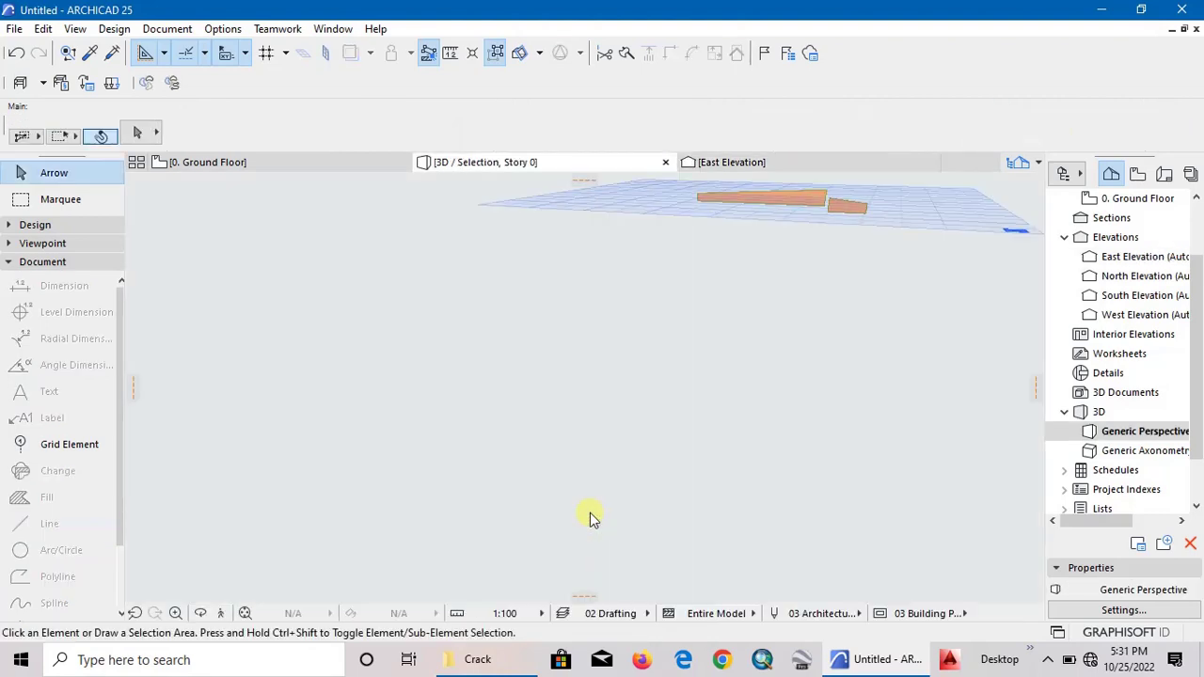
# Zoom in and orbit the 3D view to see the roof morphs side-on.
pyautogui.scroll(5, 780, 226)
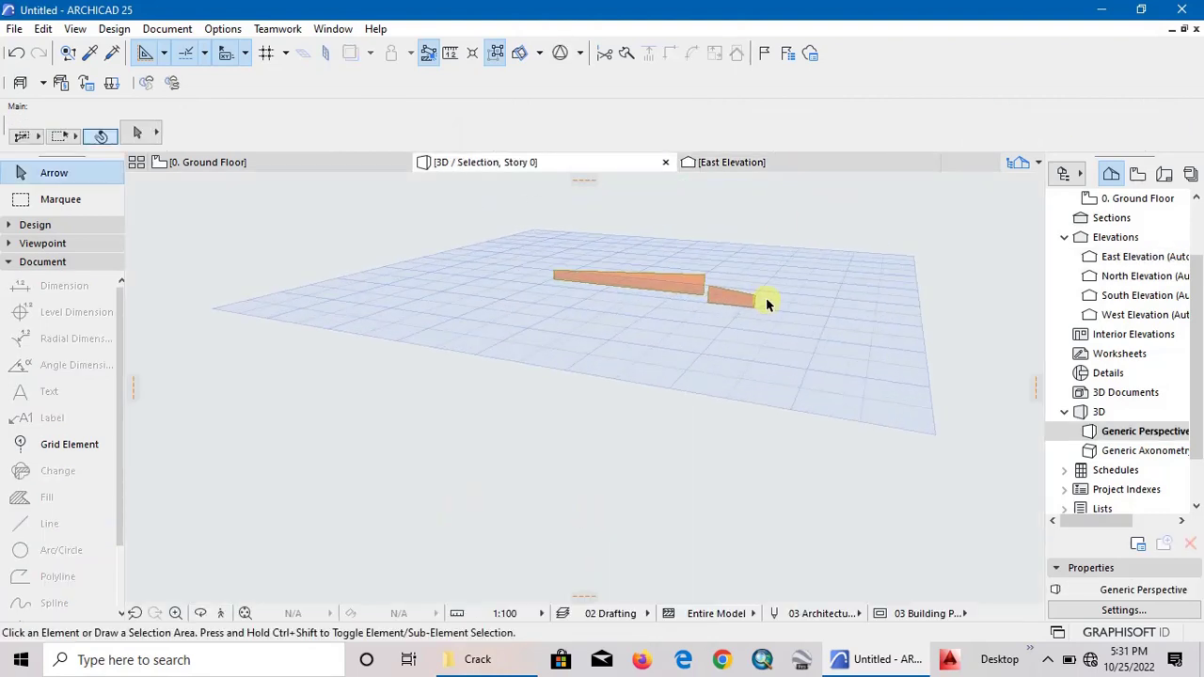
pyautogui.scroll(3, 792, 259)
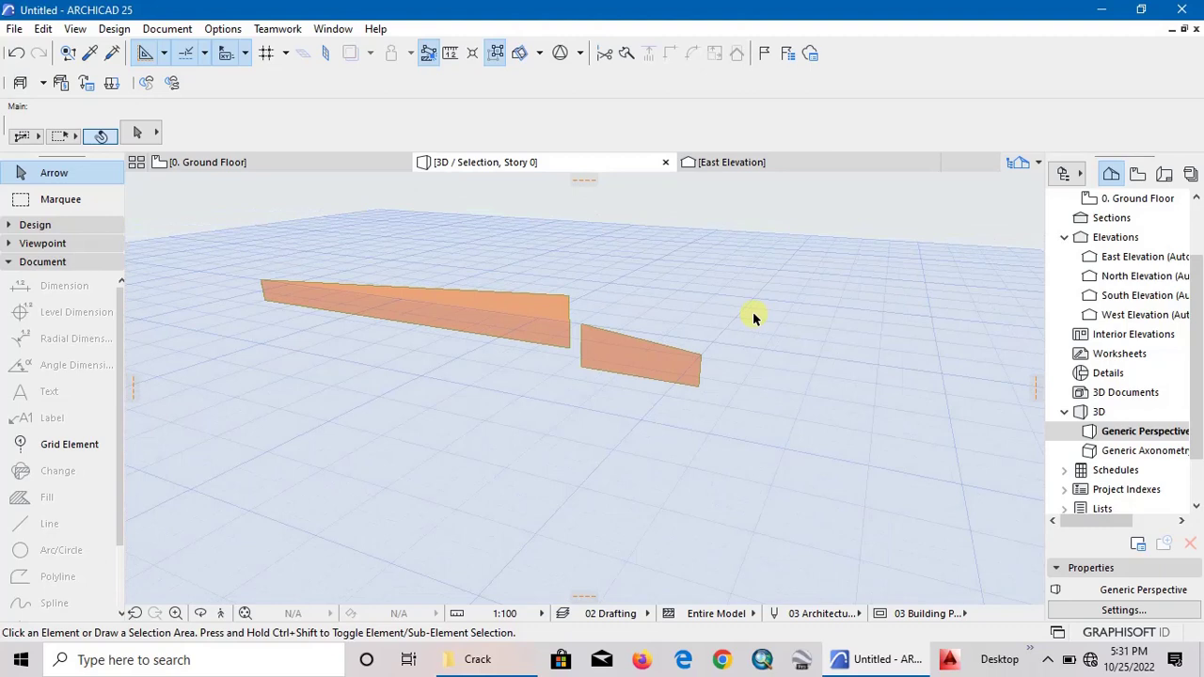
pyautogui.click(200, 613)
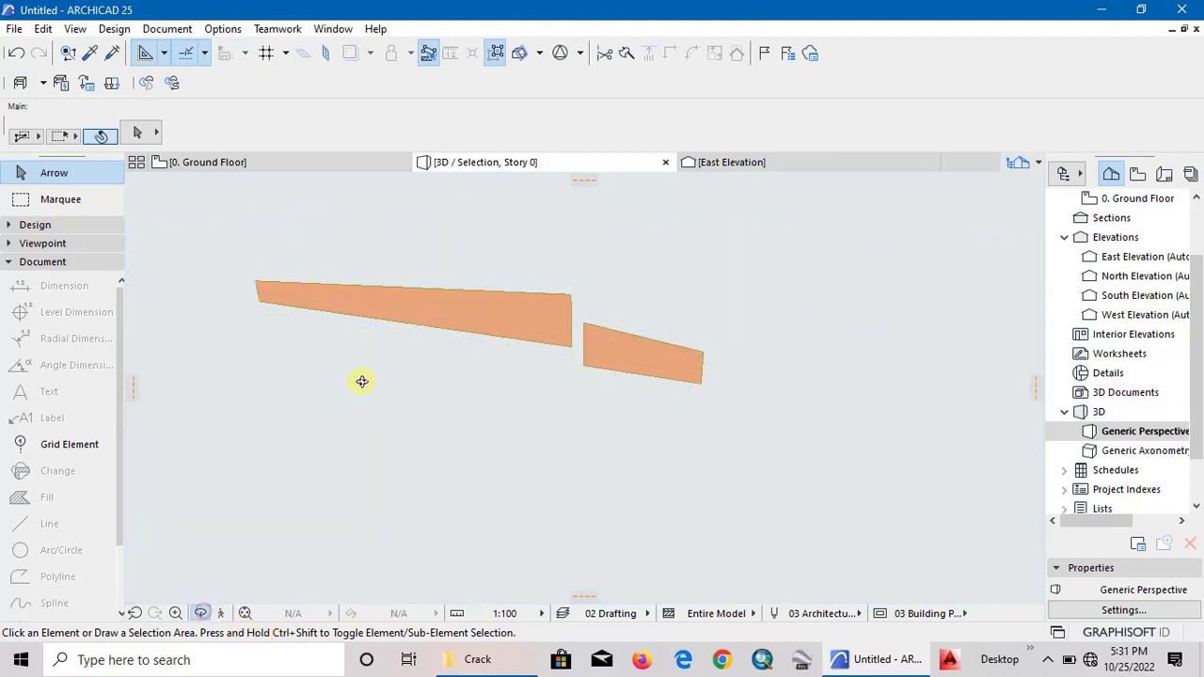
pyautogui.moveTo(360, 379); pyautogui.dragTo(649, 386)
pyautogui.scroll(2, 304, 303)
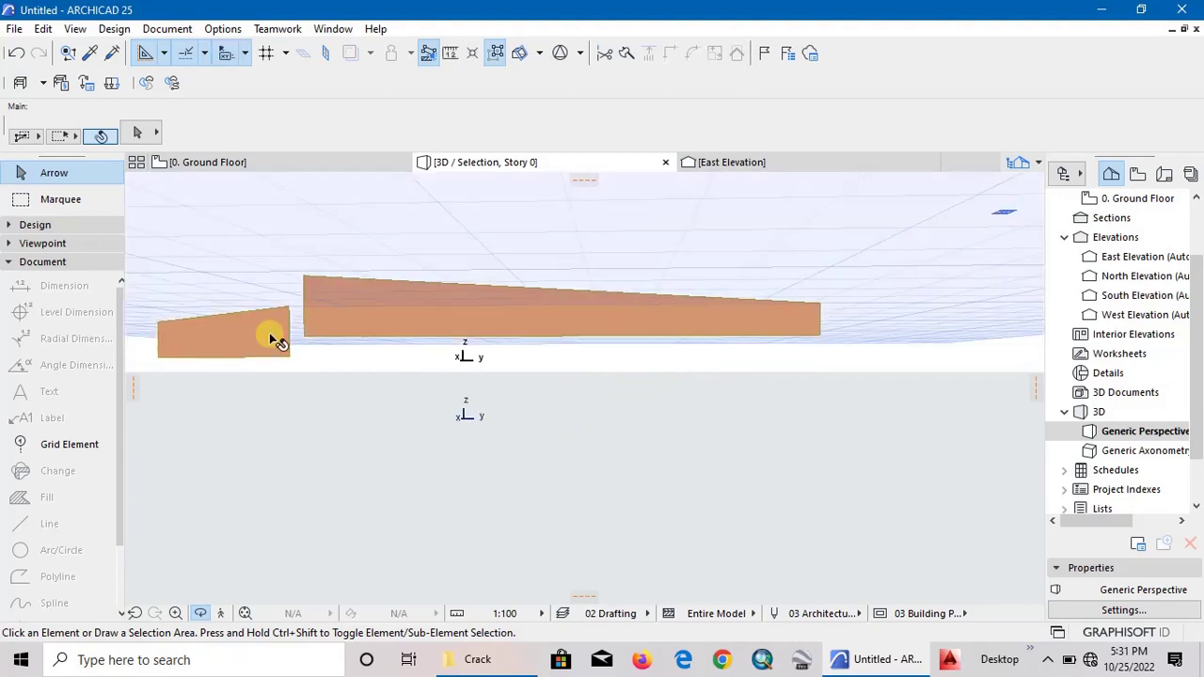
# Push/Pull both selected sloped morphs 150 from their corner node on a new editing plane.
pyautogui.click(265, 337)
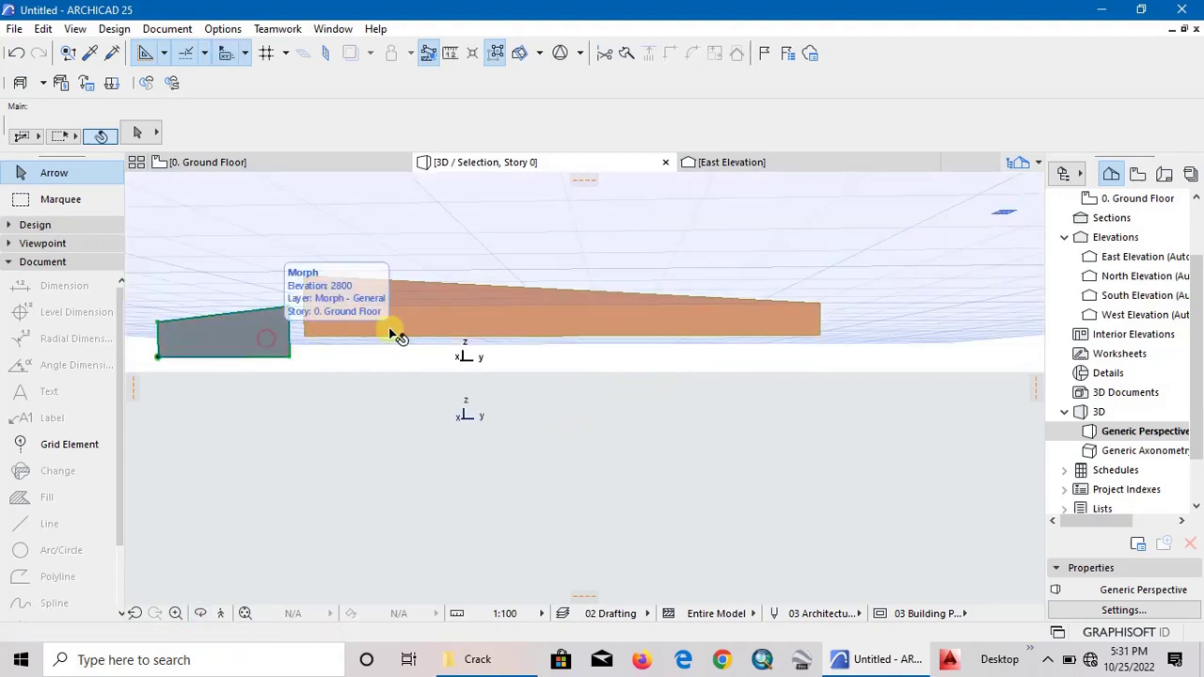
pyautogui.keyDown('shift'); pyautogui.click(433, 322); pyautogui.keyUp('shift')
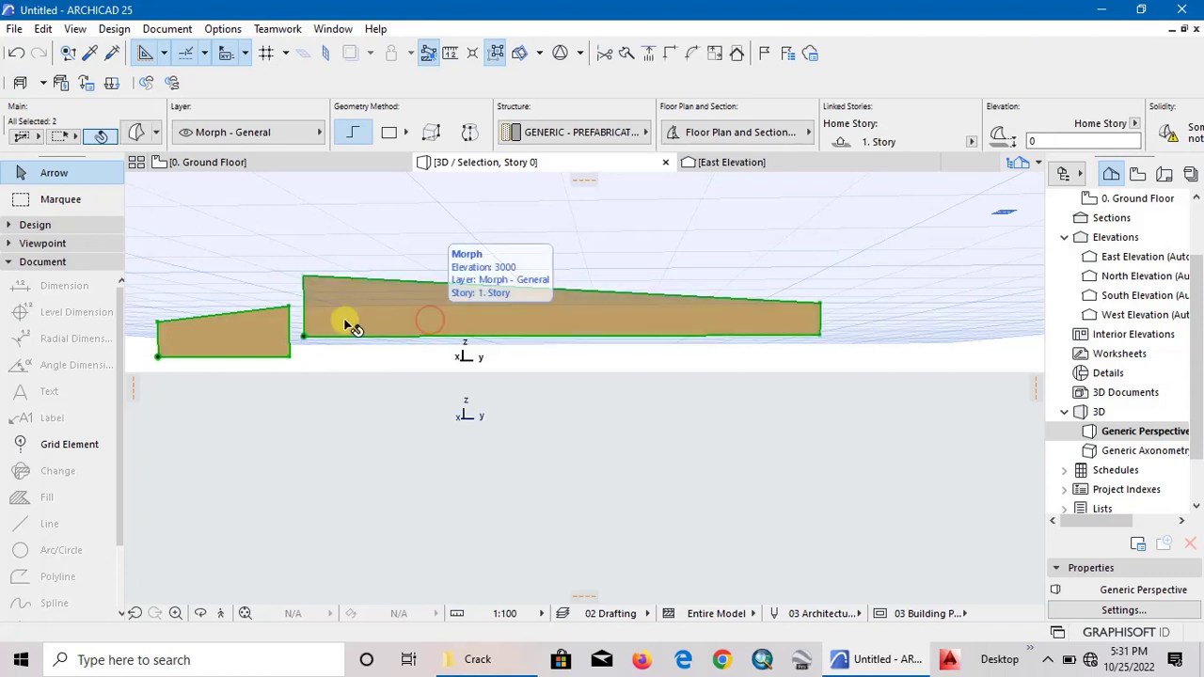
pyautogui.scroll(2, 148, 350)
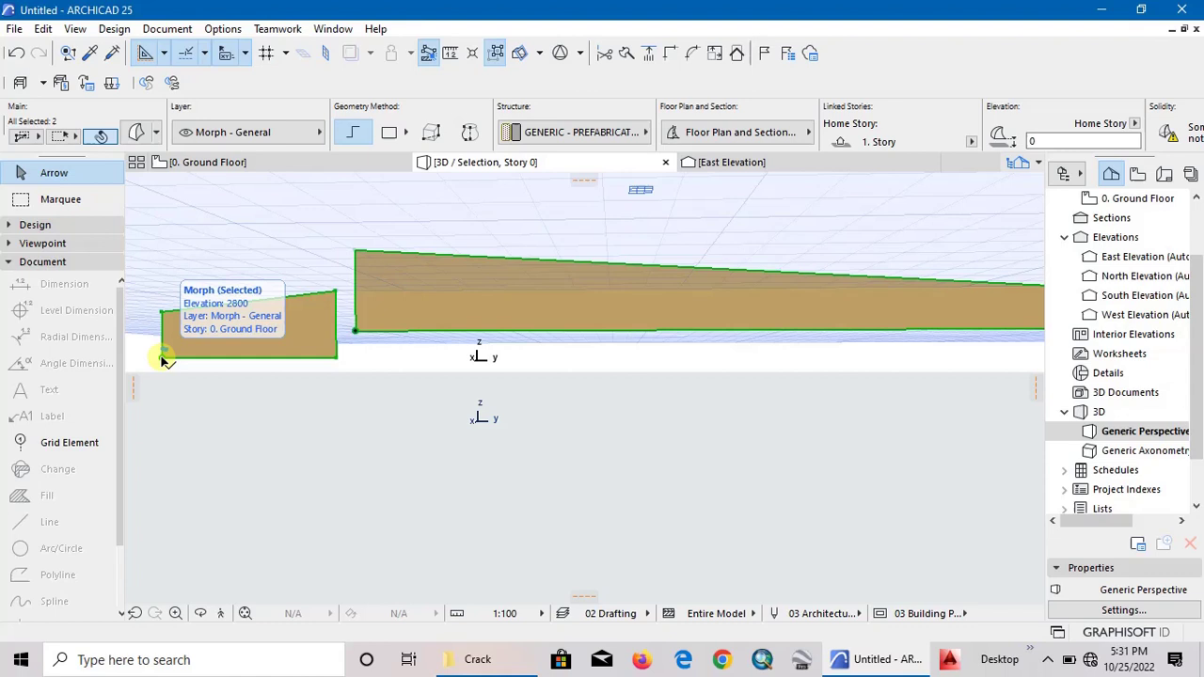
pyautogui.click(162, 358)
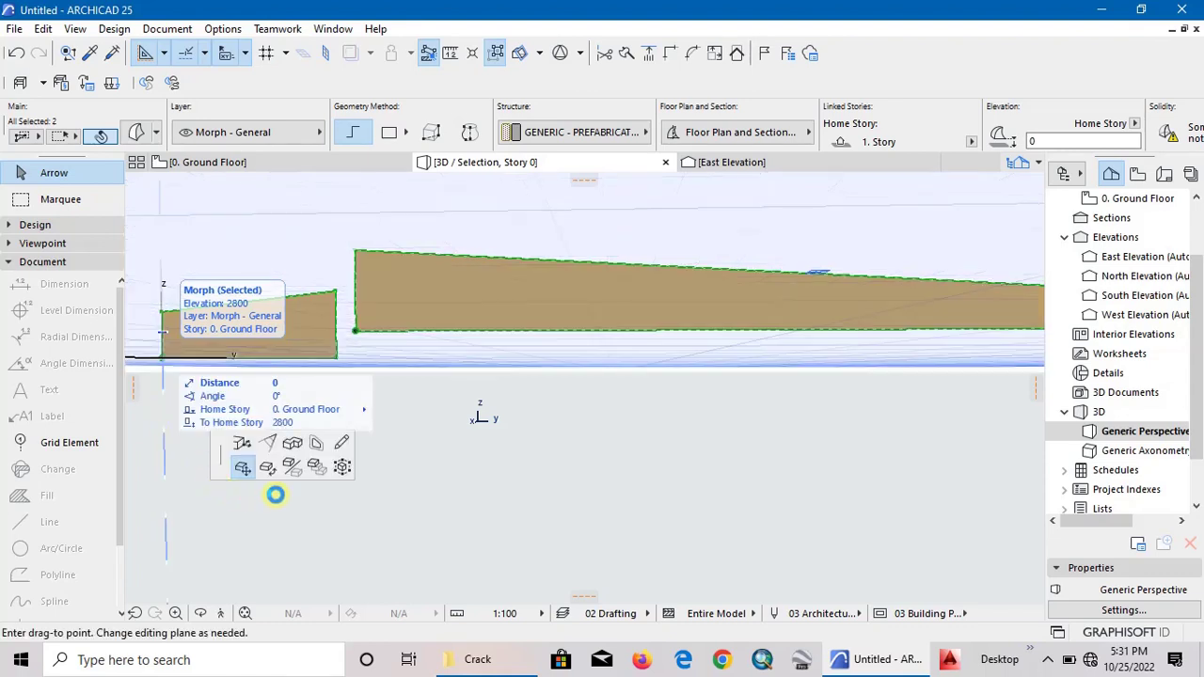
pyautogui.click(267, 468)
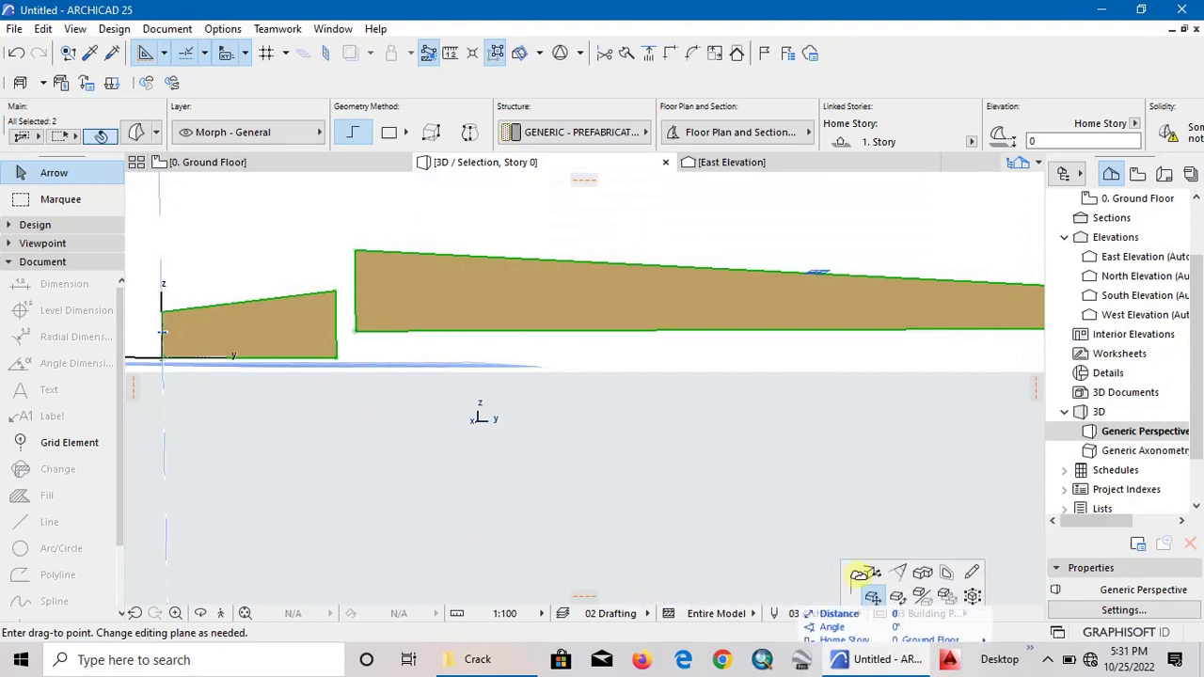
pyautogui.click(922, 573)
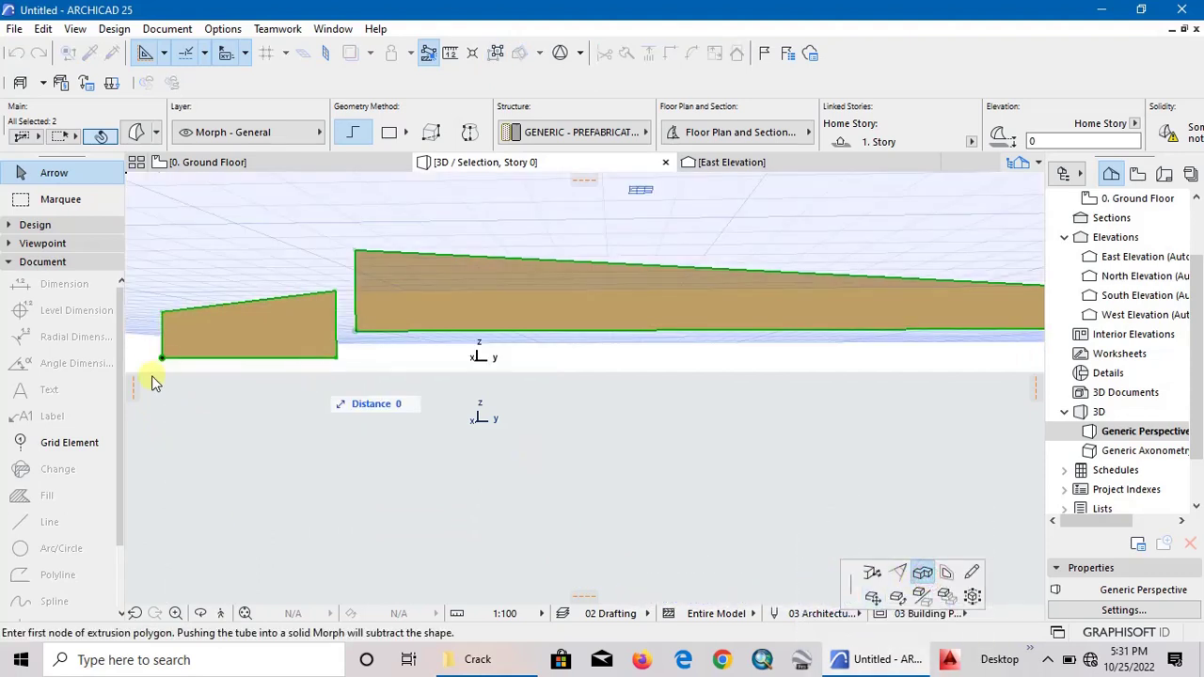
pyautogui.click(162, 358)
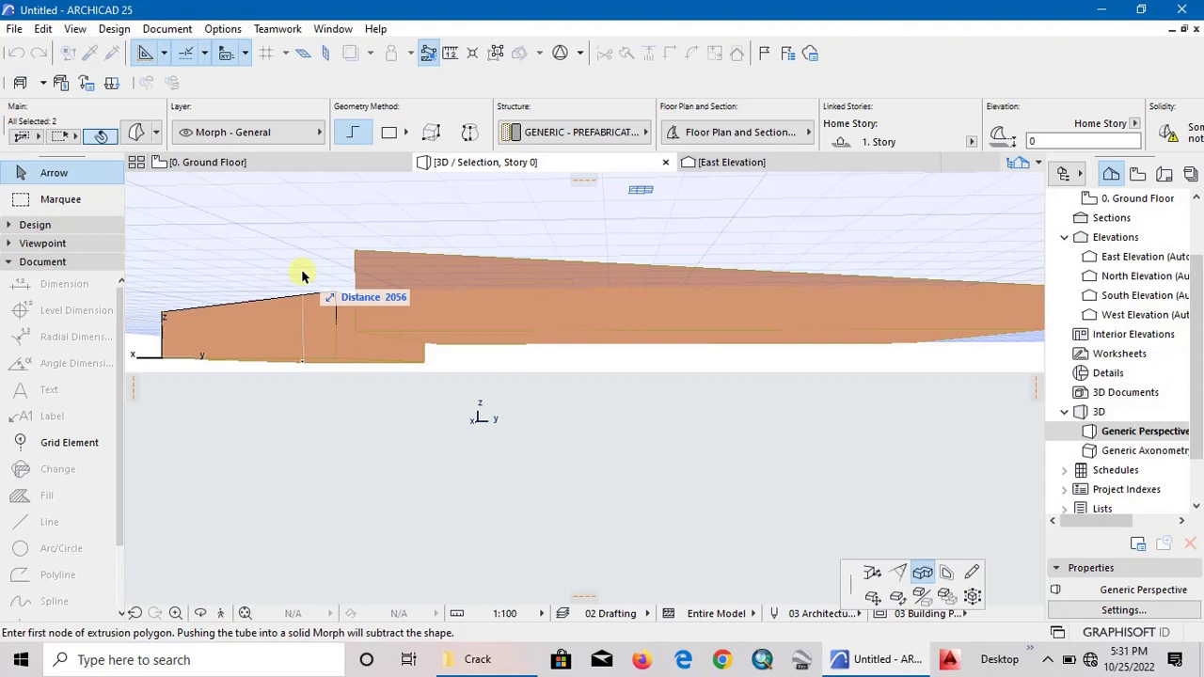
pyautogui.write('150')
pyautogui.press('Return')
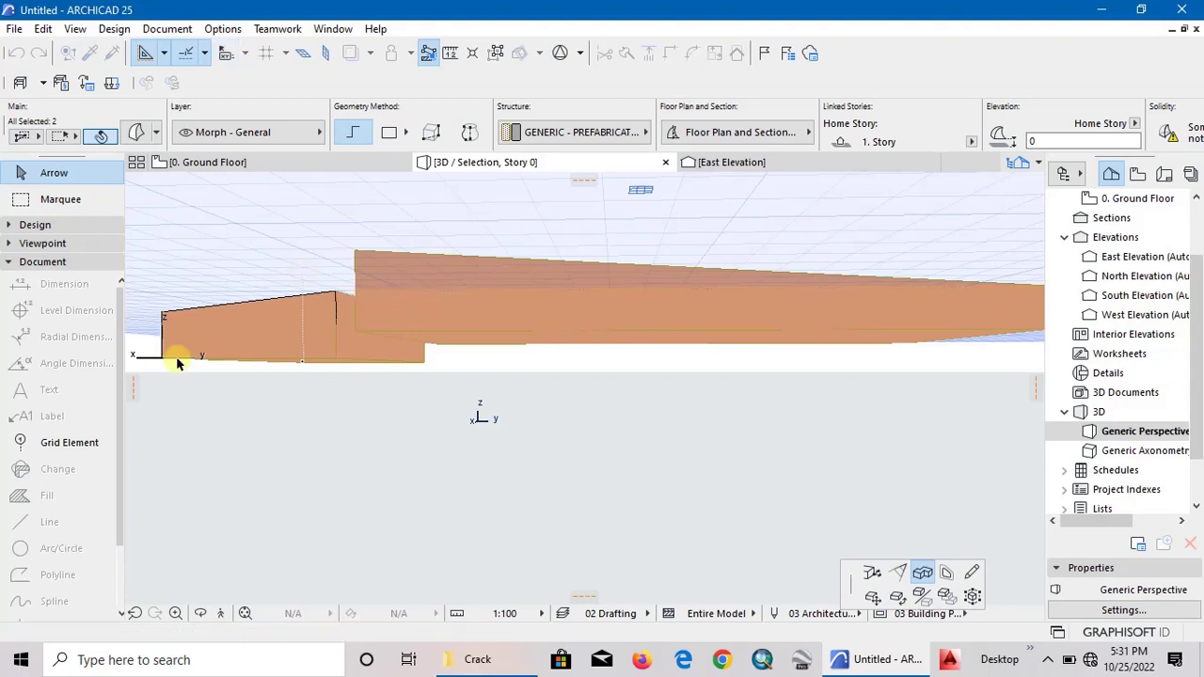
pyautogui.click(174, 359)
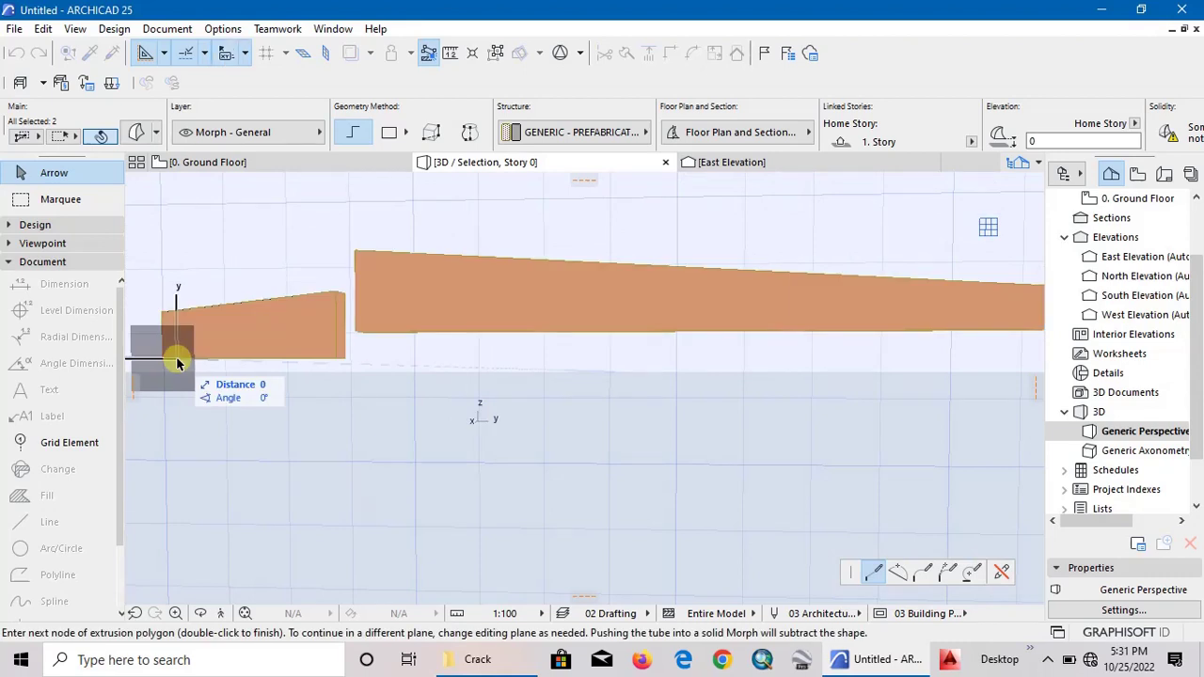
pyautogui.doubleClick(179, 356)
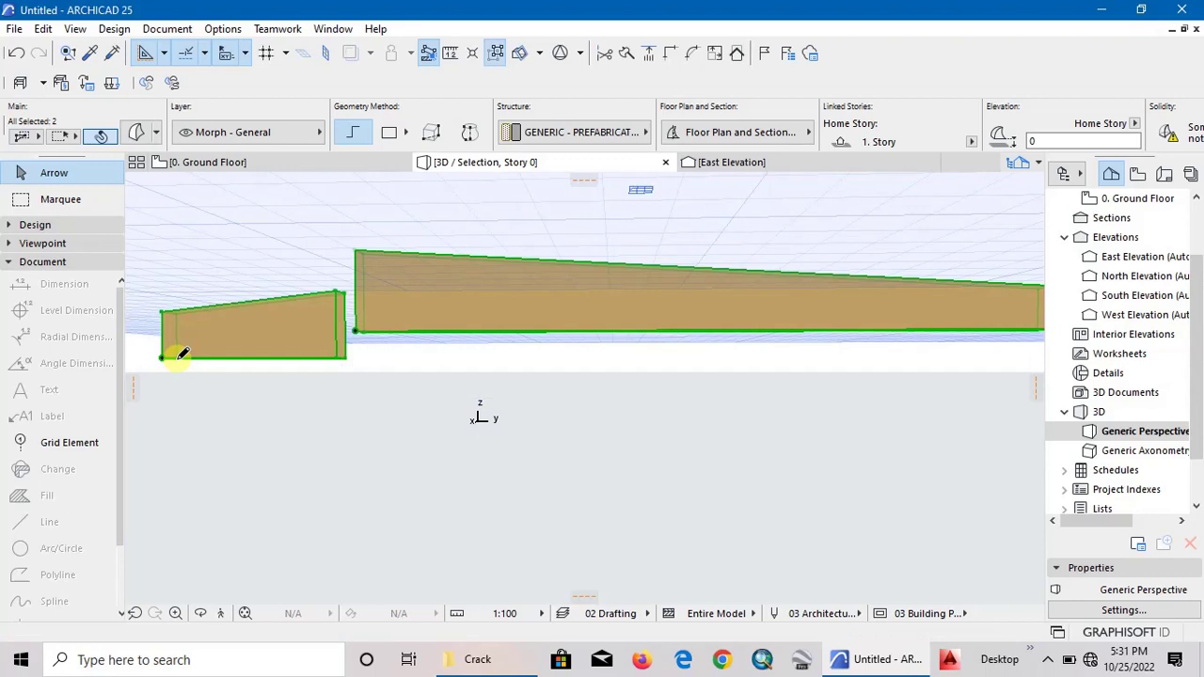
# Deselect the morphs, orbit to view them upright, then open the 0. Ground Floor plan.
pyautogui.click(236, 282)
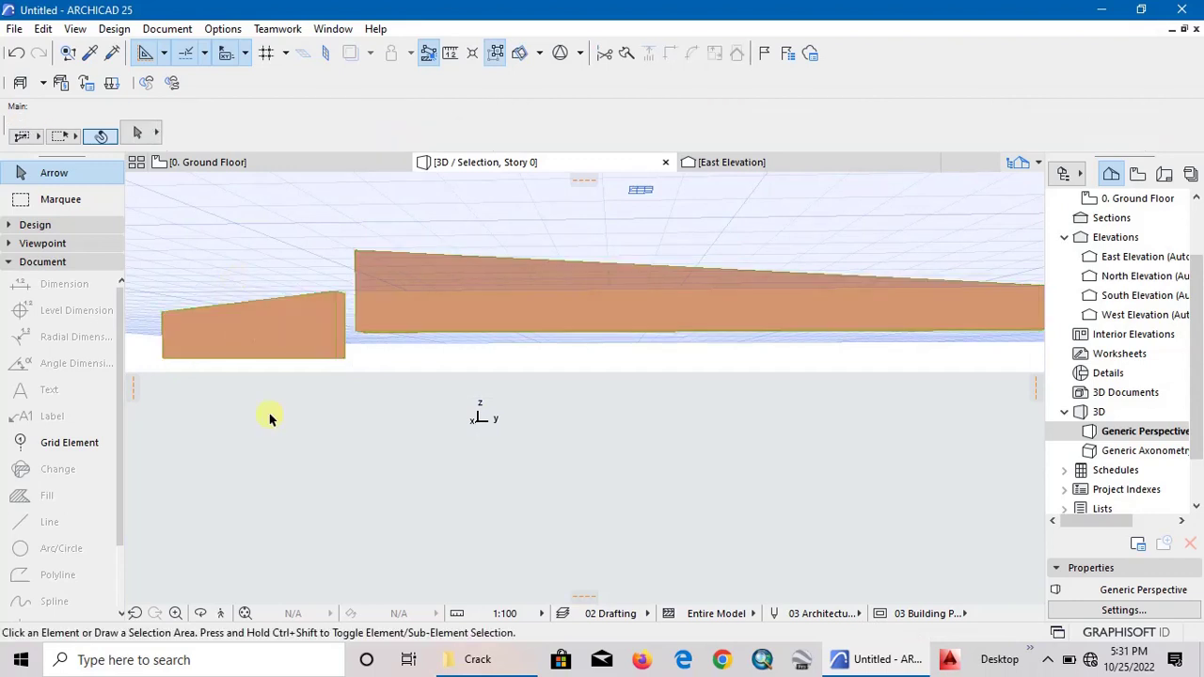
pyautogui.scroll(-2, 231, 488)
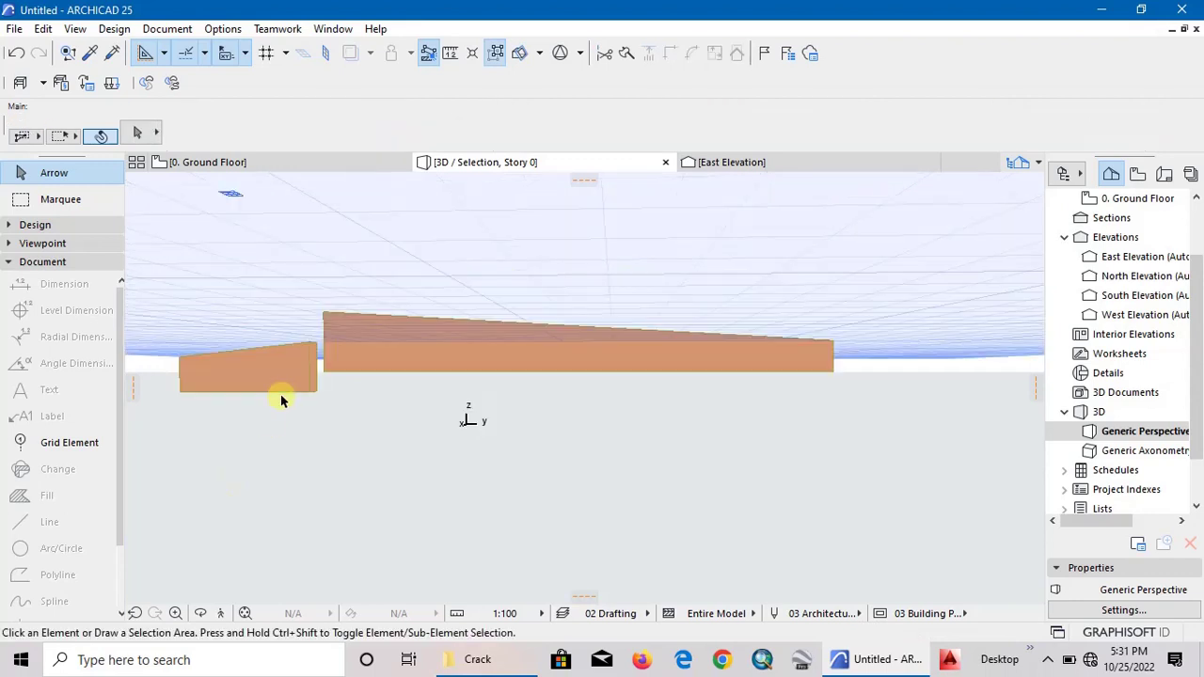
pyautogui.click(202, 612)
pyautogui.moveTo(754, 388); pyautogui.dragTo(342, 421)
pyautogui.moveTo(602, 447); pyautogui.dragTo(554, 436)
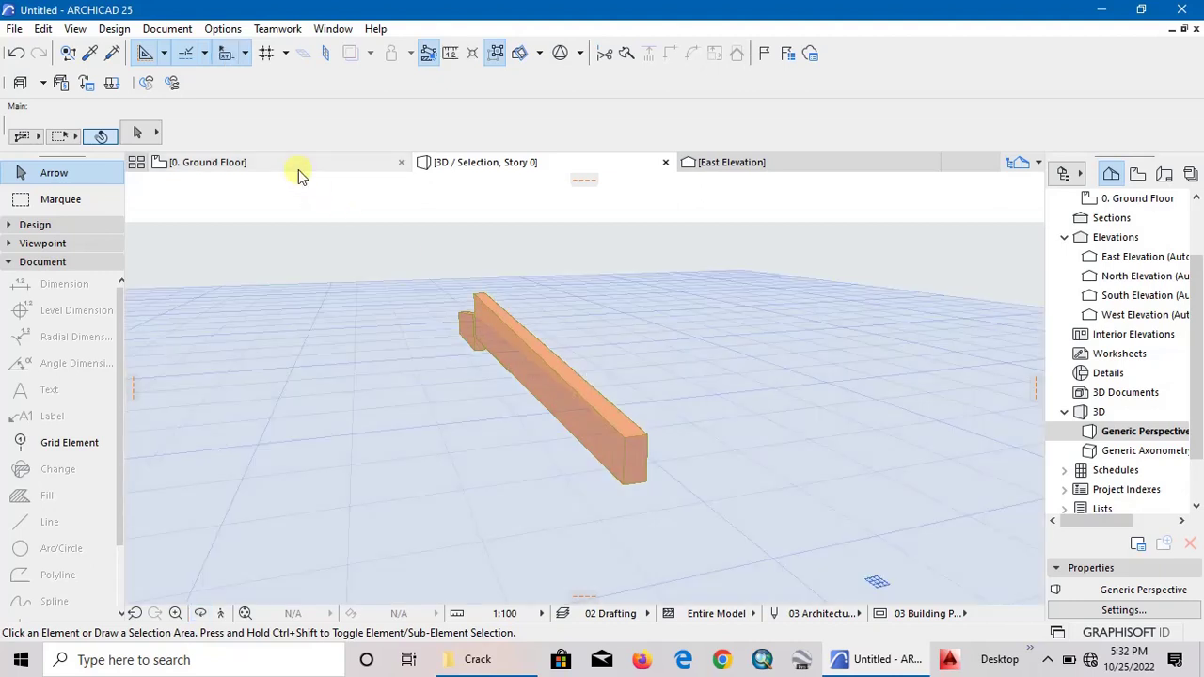
pyautogui.click(299, 169)
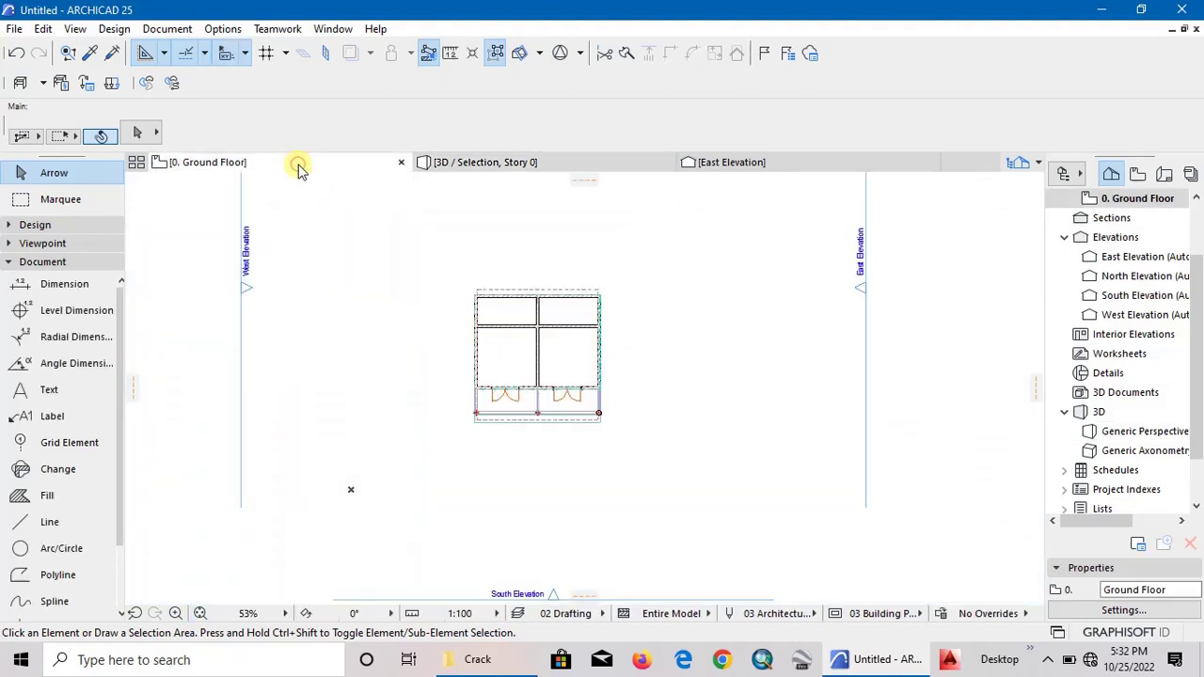
# Show All in 3D from the floor plan's context menu.
pyautogui.rightClick(327, 321)
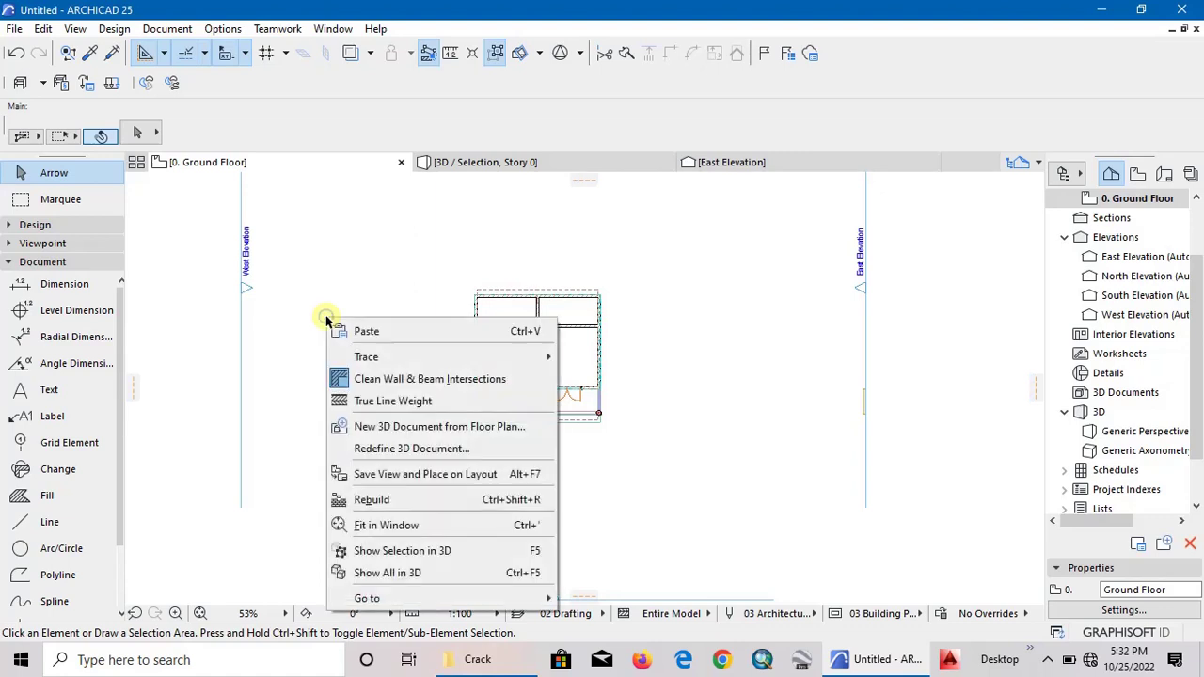
pyautogui.click(446, 576)
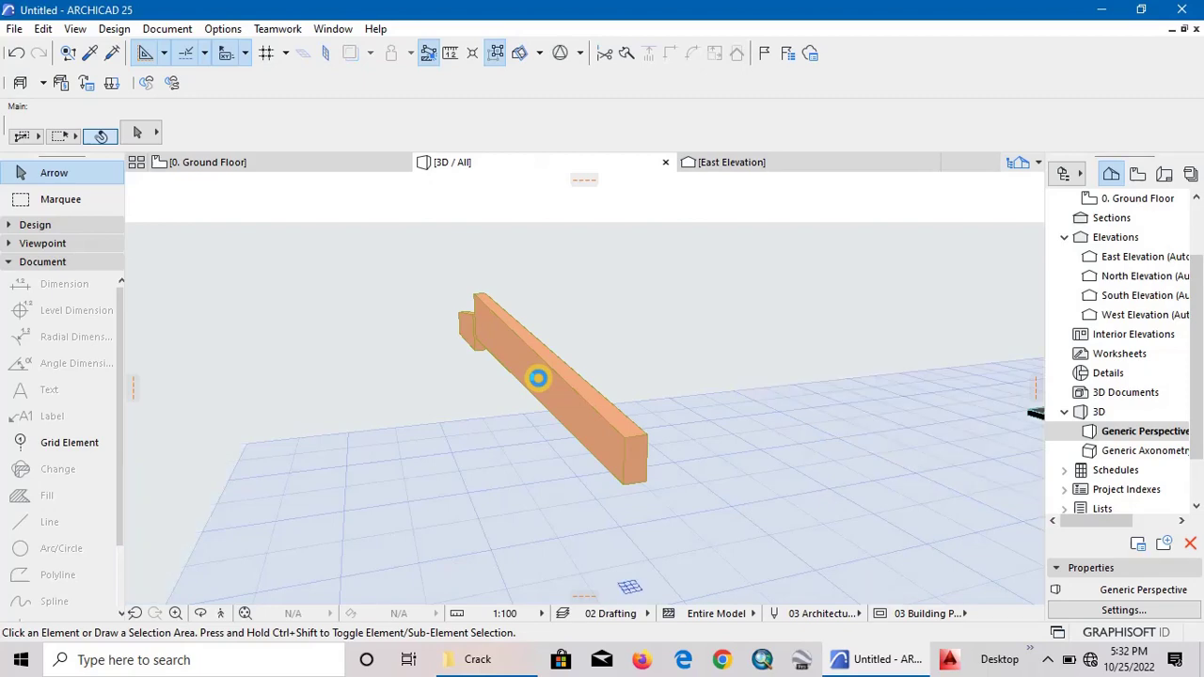
pyautogui.click(310, 455)
pyautogui.keyDown('shift'); pyautogui.moveTo(310, 455); pyautogui.dragTo(295, 595, button='middle'); pyautogui.keyUp('shift')
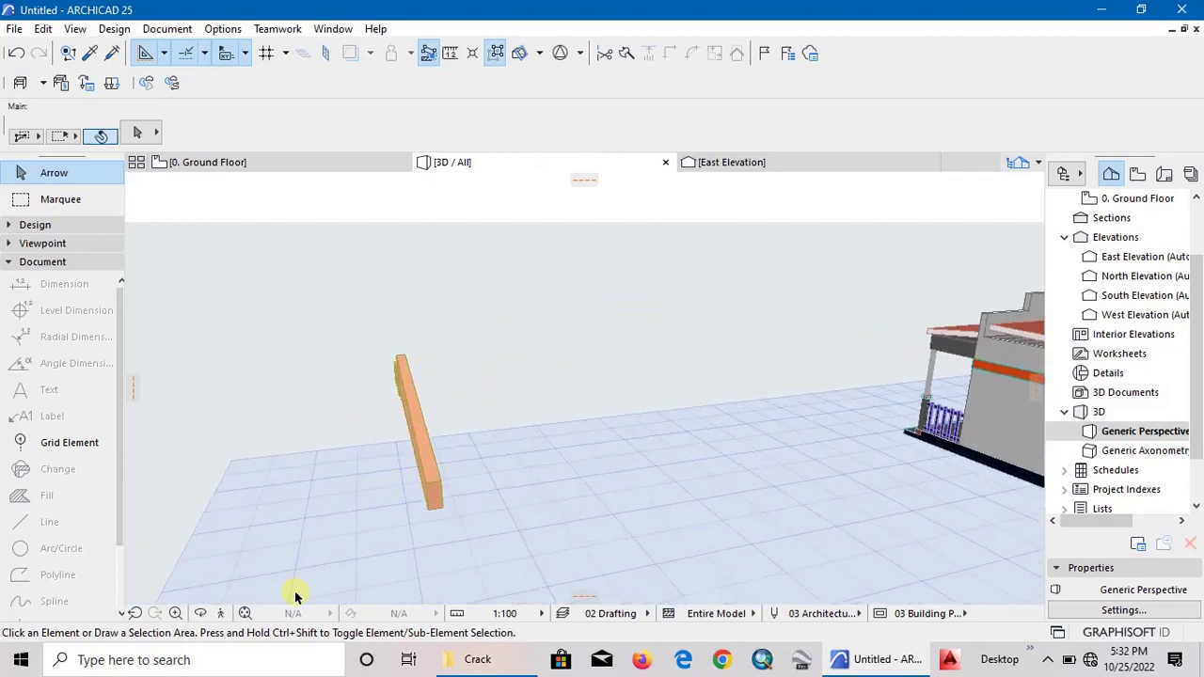
# Orbit so the beam lies diagonally and area-select both parapet morphs.
pyautogui.click(205, 616)
pyautogui.moveTo(424, 490); pyautogui.dragTo(475, 500)
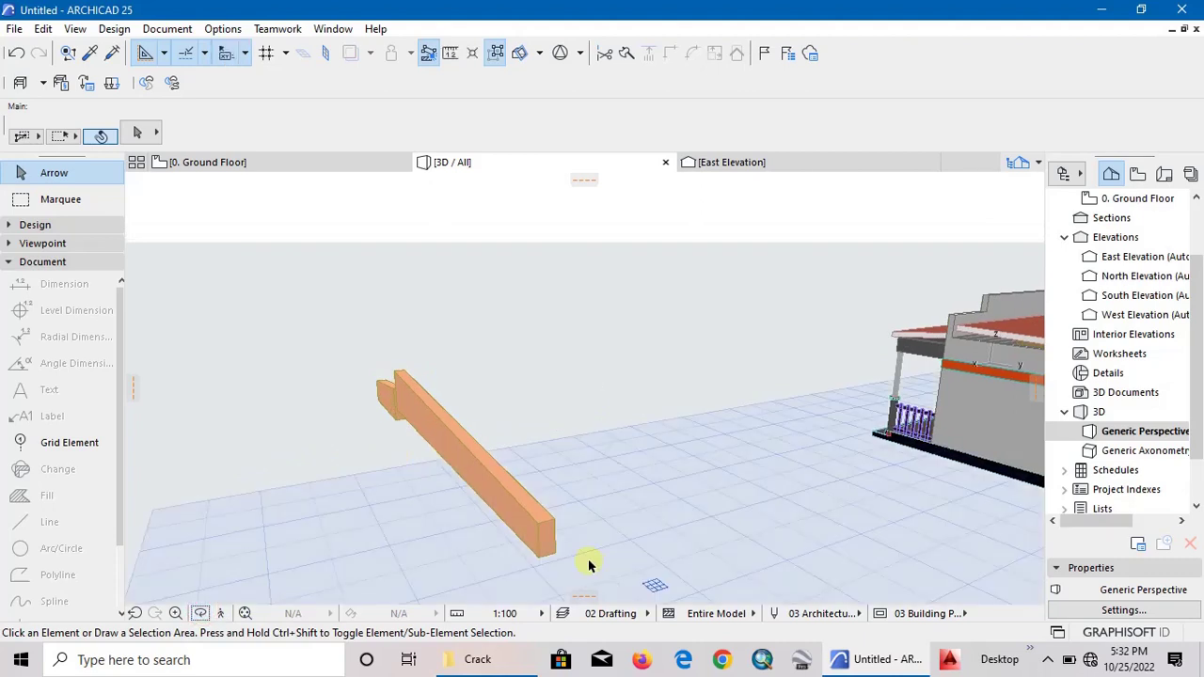
pyautogui.moveTo(596, 569)
pyautogui.mouseDown()
pyautogui.moveTo(492, 546)
pyautogui.moveTo(367, 362)
pyautogui.mouseUp()
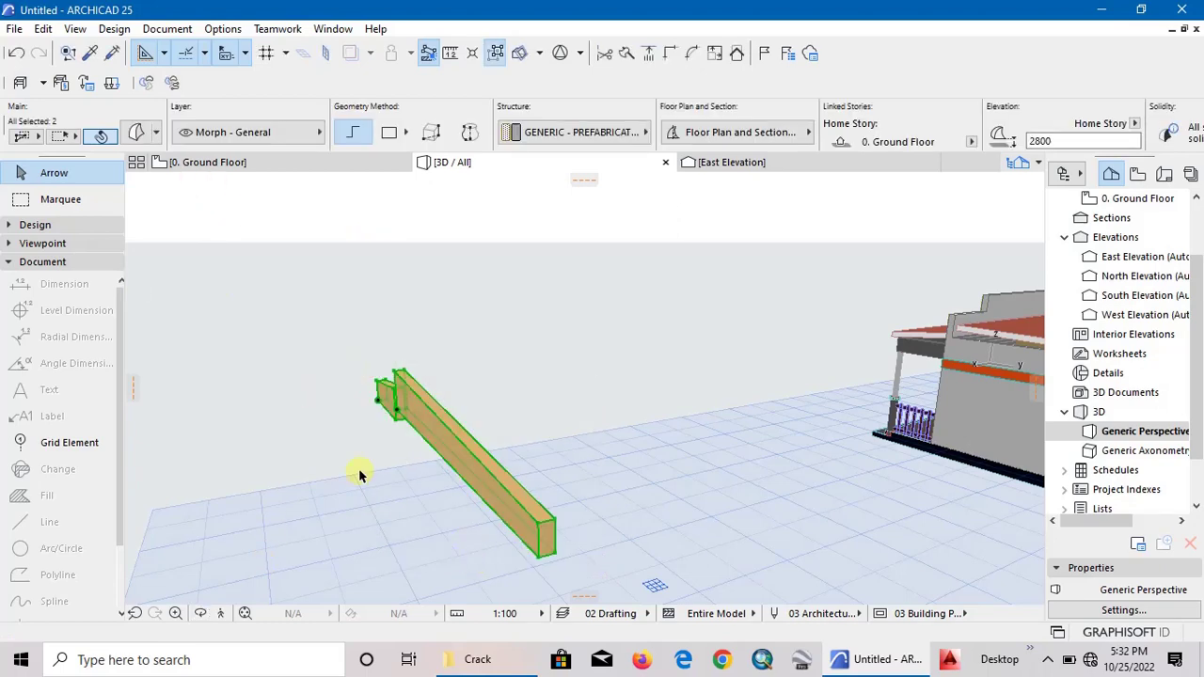
# Drag the parapet morphs by the beam's end node onto the top of the front wall.
pyautogui.keyDown('shift'); pyautogui.moveTo(315, 459); pyautogui.dragTo(349, 475, button='middle'); pyautogui.keyUp('shift')
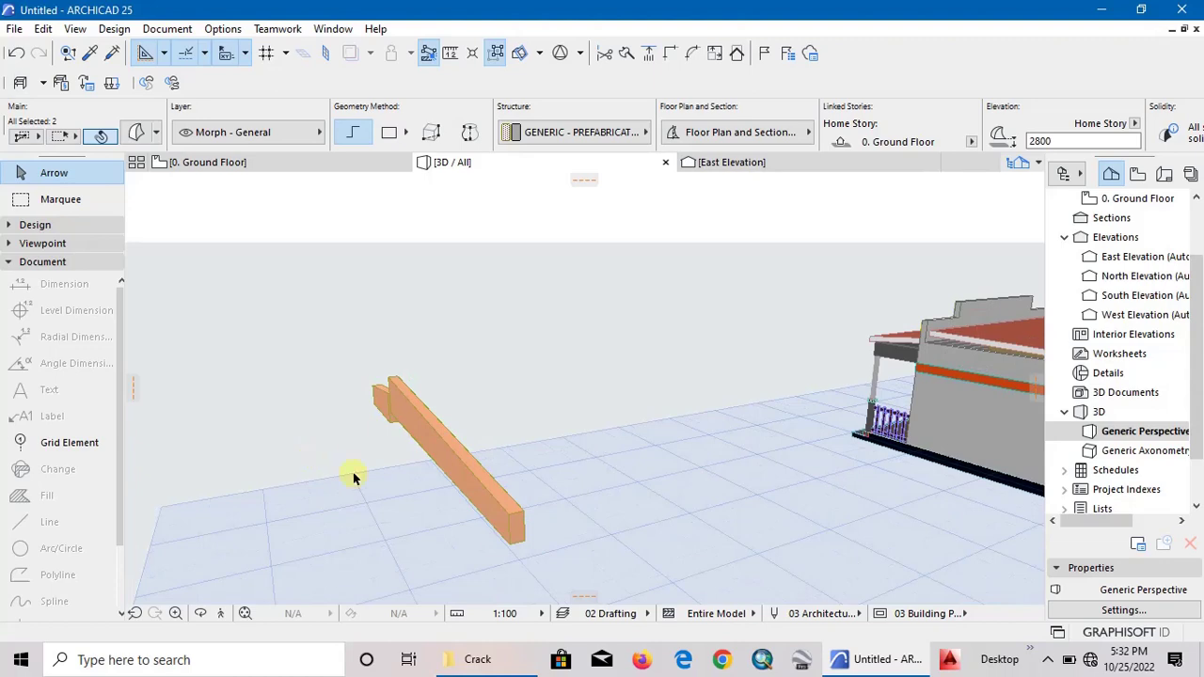
pyautogui.click(513, 548)
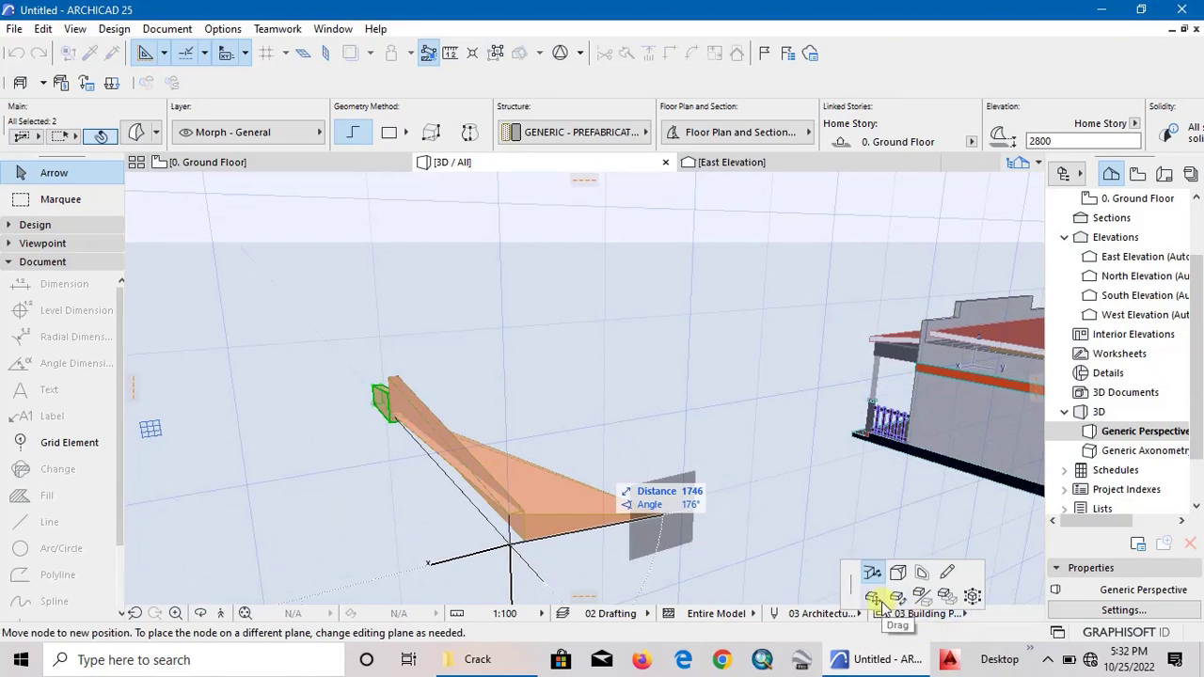
pyautogui.click(874, 598)
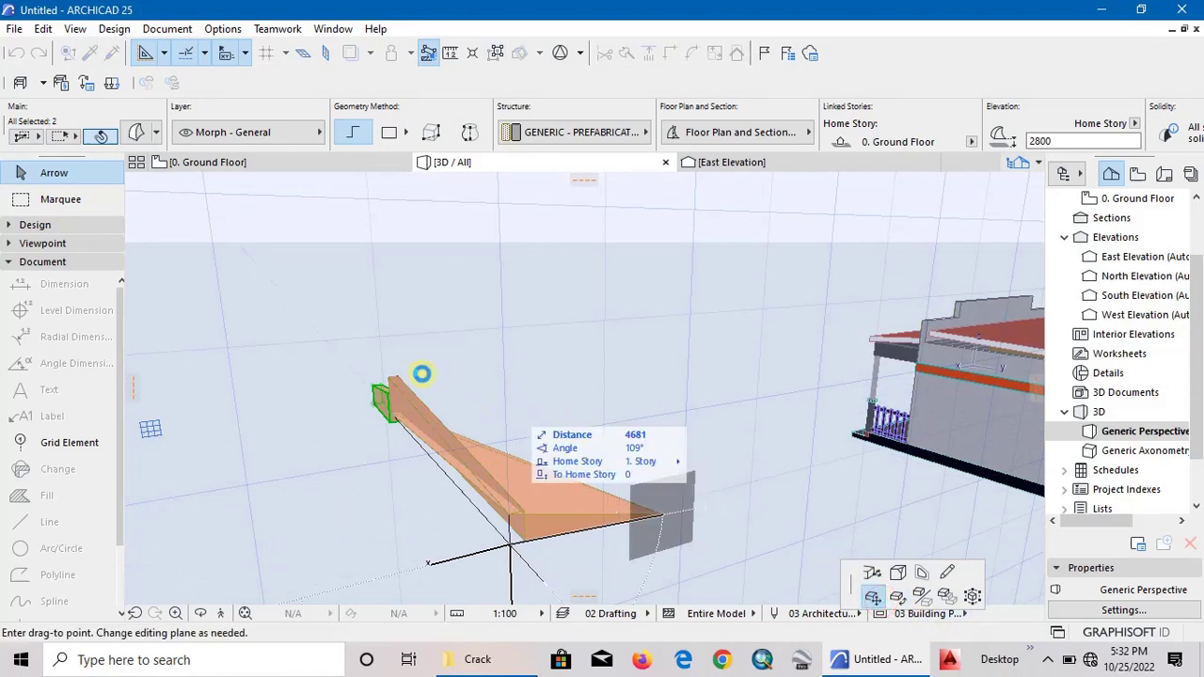
pyautogui.scroll(-3, 421, 375)
pyautogui.scroll(-3, 404, 371)
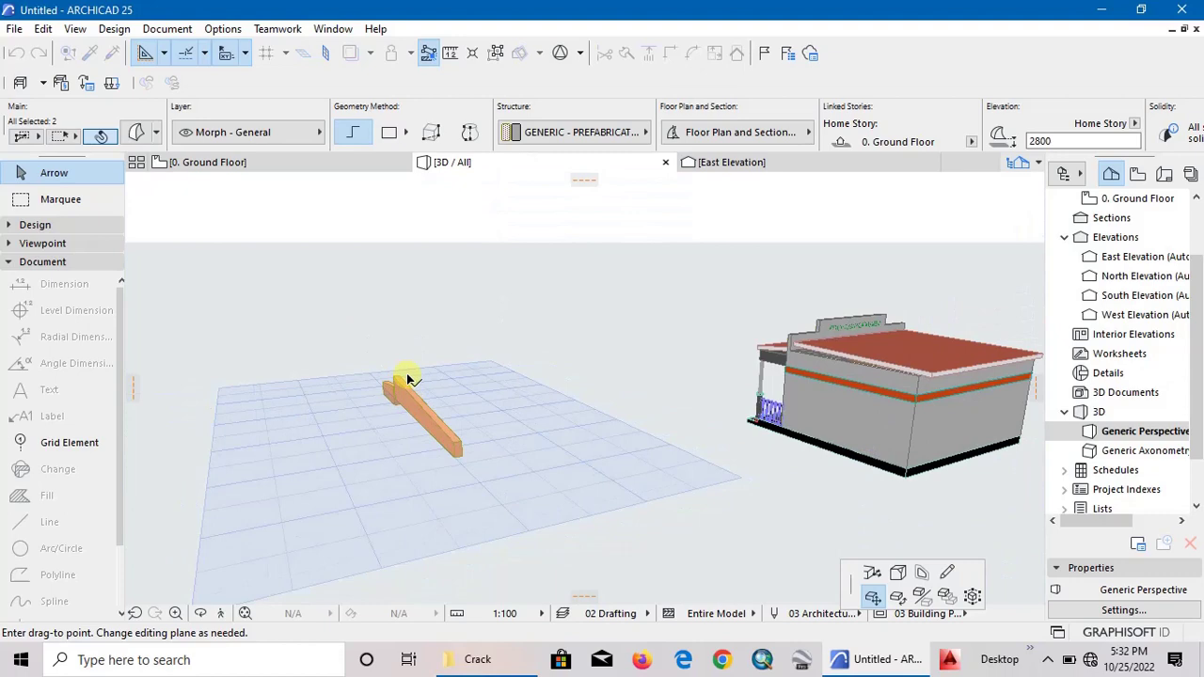
pyautogui.scroll(5, 917, 385)
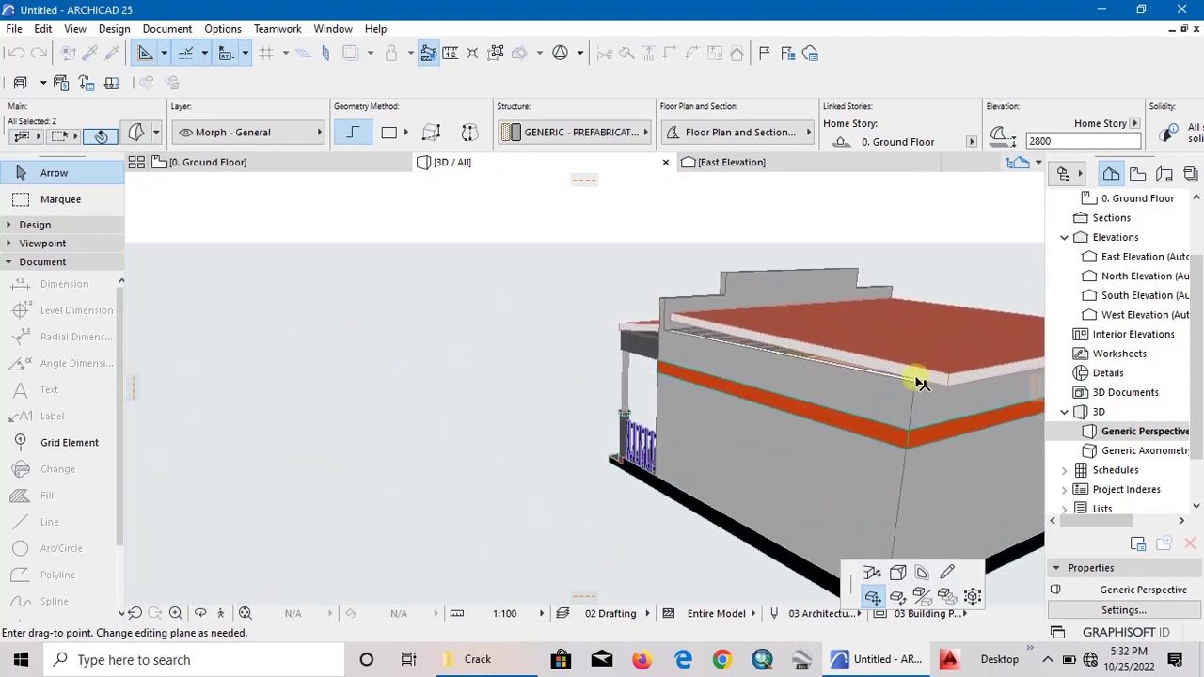
pyautogui.scroll(3, 919, 383)
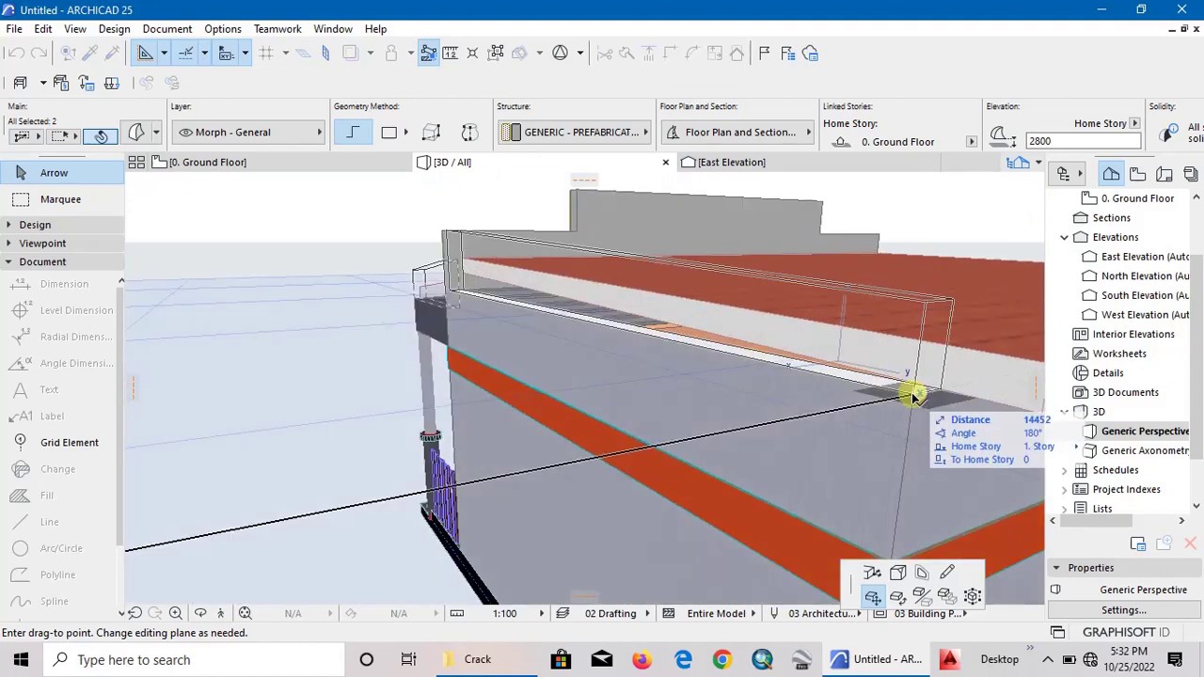
pyautogui.click(595, 365)
pyautogui.scroll(-5, 596, 360)
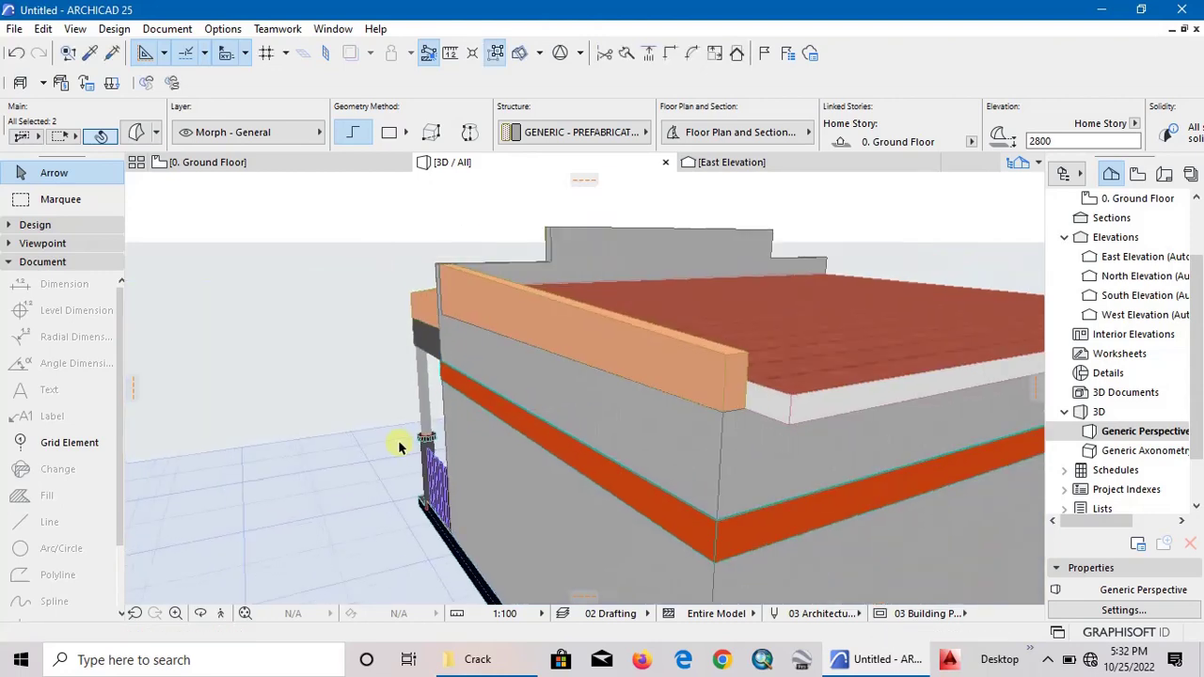
pyautogui.press('Escape')
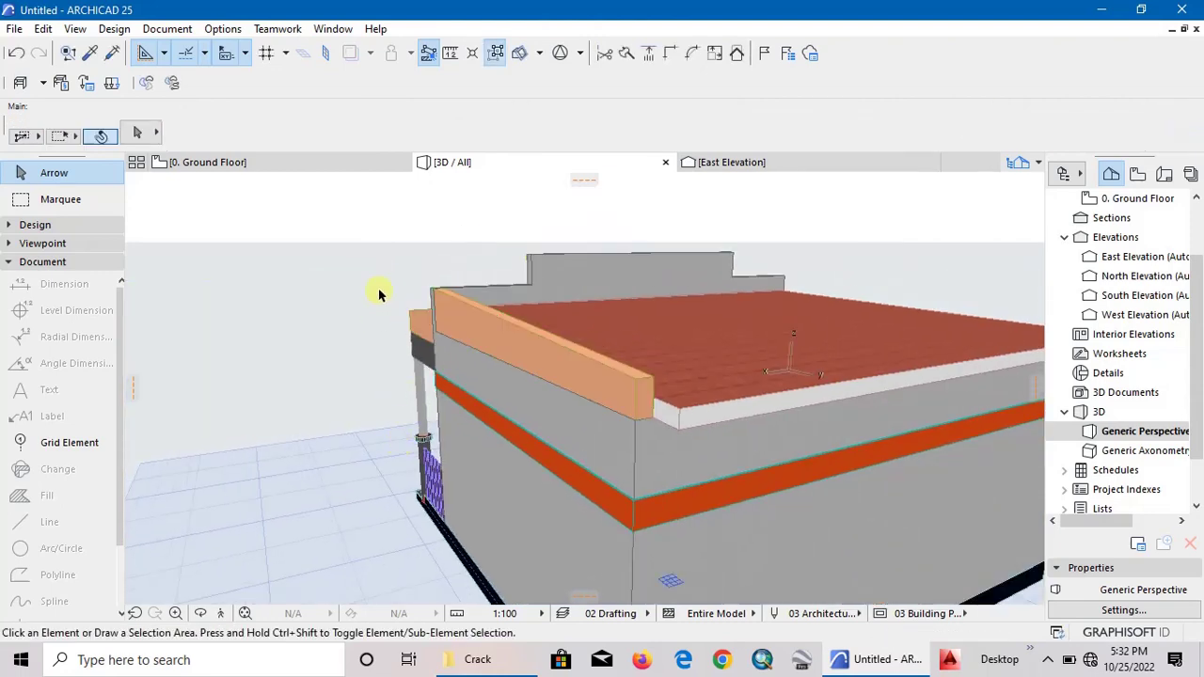
# Orbit to face the side wall and select the short and long parapet morphs.
pyautogui.click(200, 614)
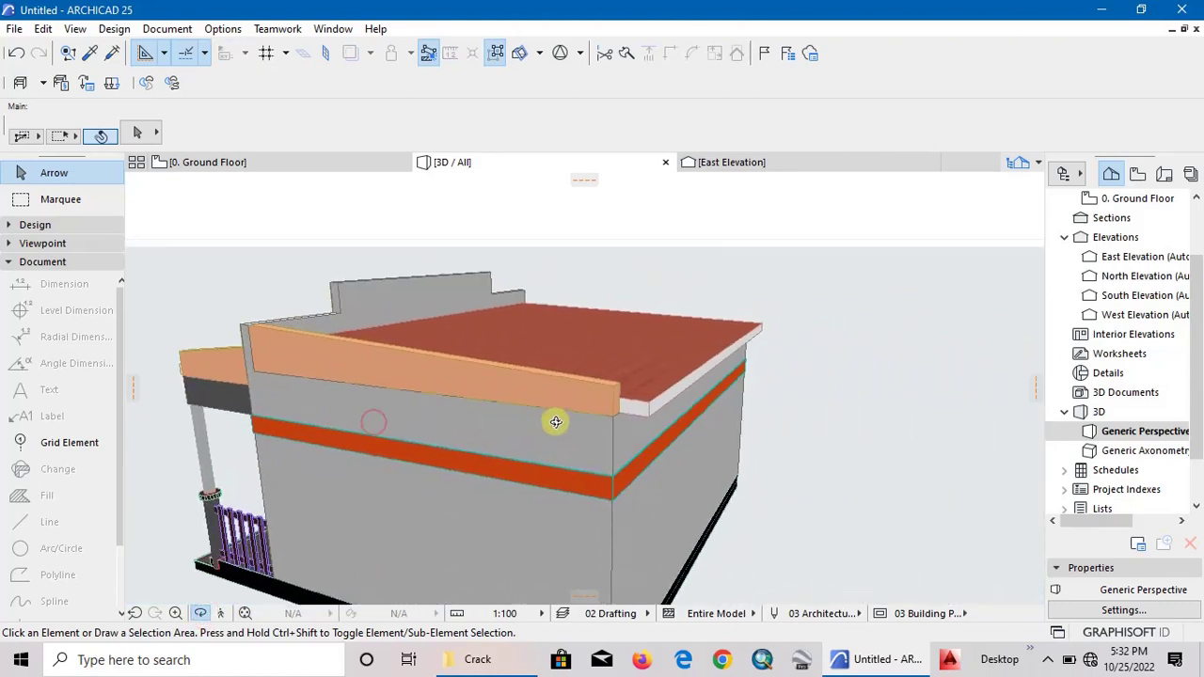
pyautogui.moveTo(556, 422); pyautogui.dragTo(296, 398)
pyautogui.scroll(3, 424, 403)
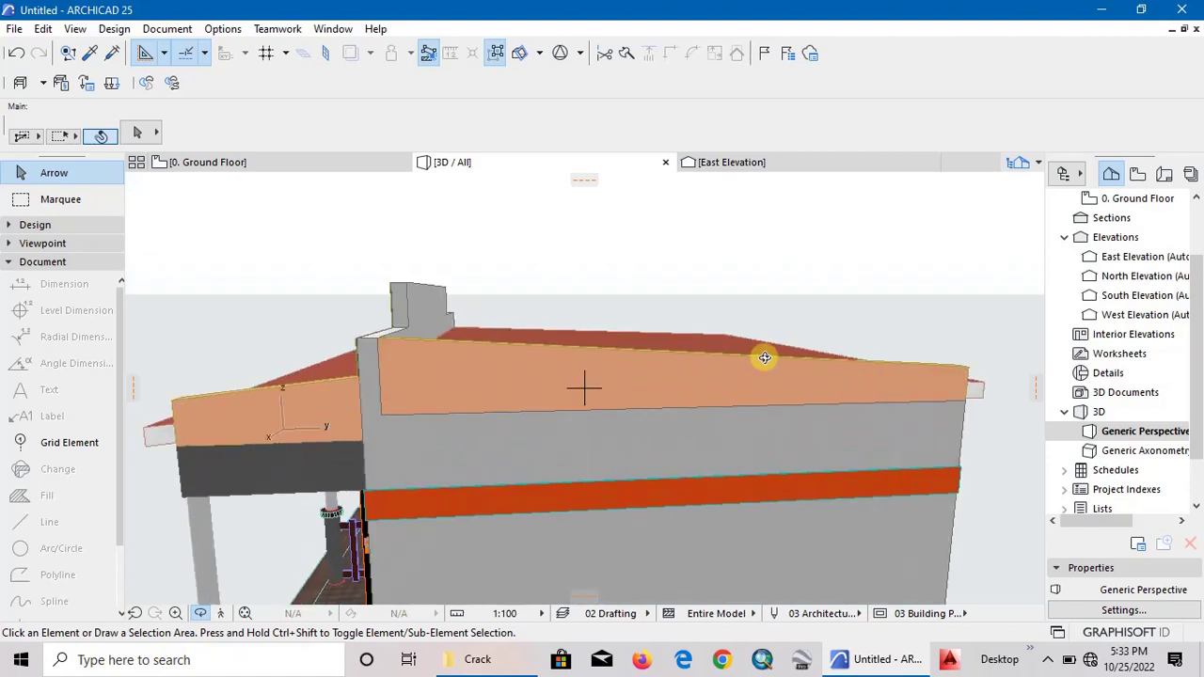
pyautogui.moveTo(575, 255); pyautogui.dragTo(339, 399)
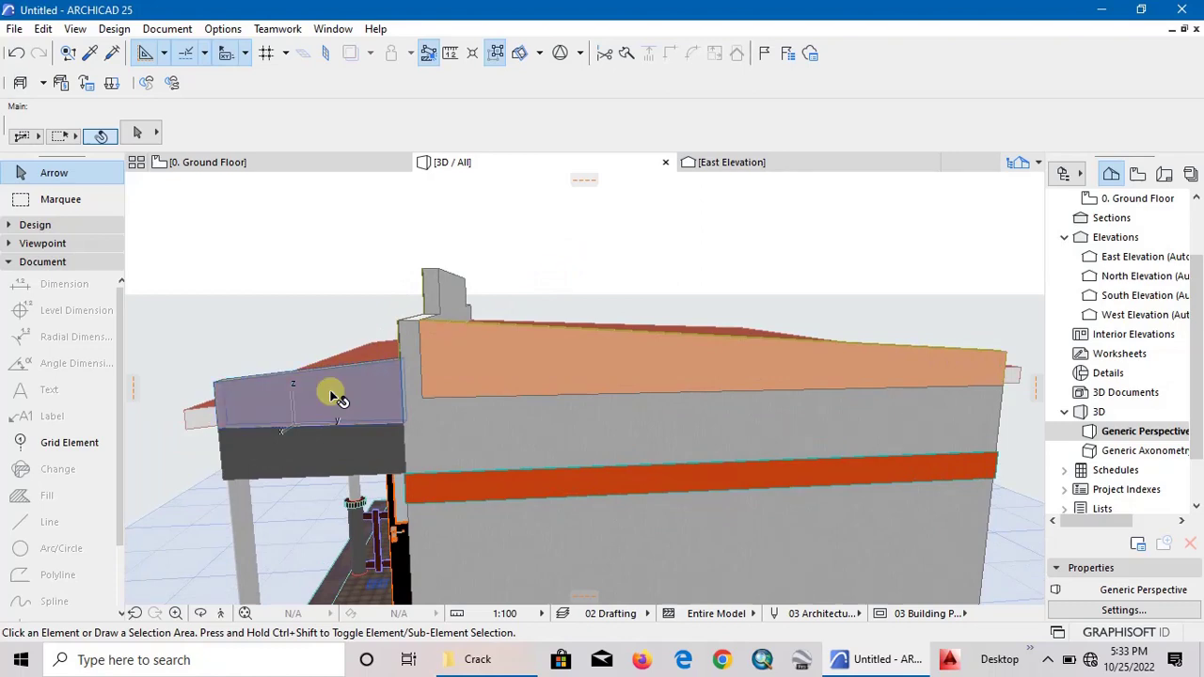
pyautogui.click(331, 395)
pyautogui.keyDown('shift'); pyautogui.click(498, 350); pyautogui.keyUp('shift')
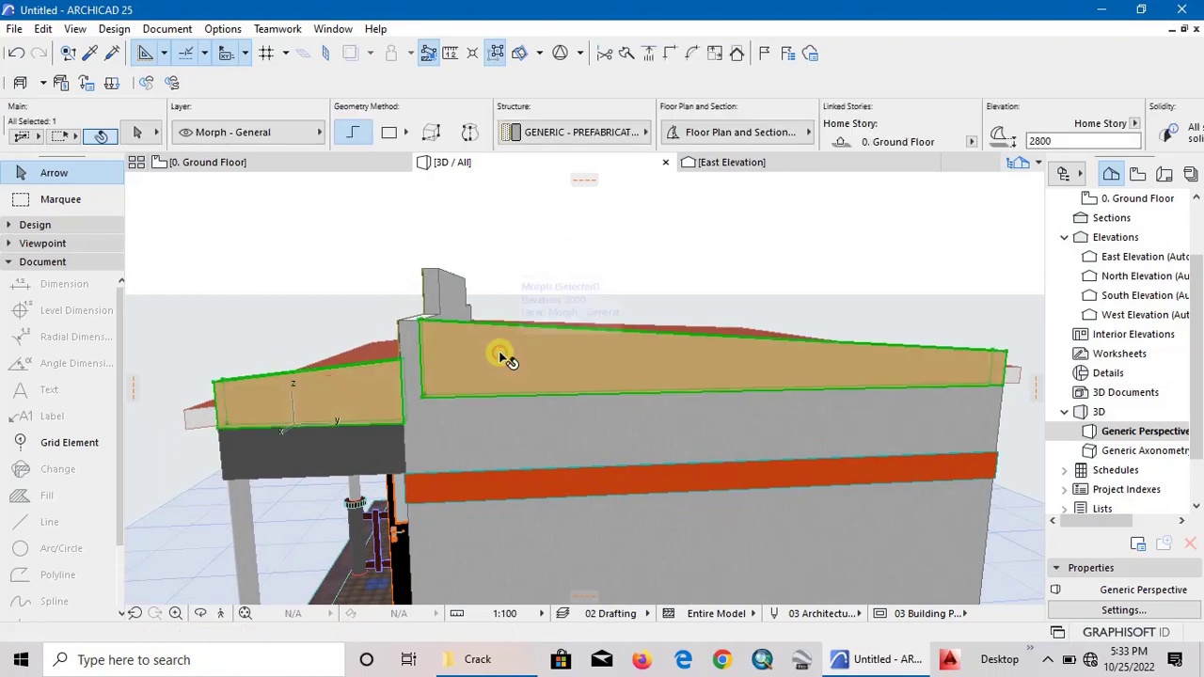
# Set the Override Surface of both parapet morphs to Paint - Dark Gray.
pyautogui.click(143, 136)
pyautogui.click(687, 293)
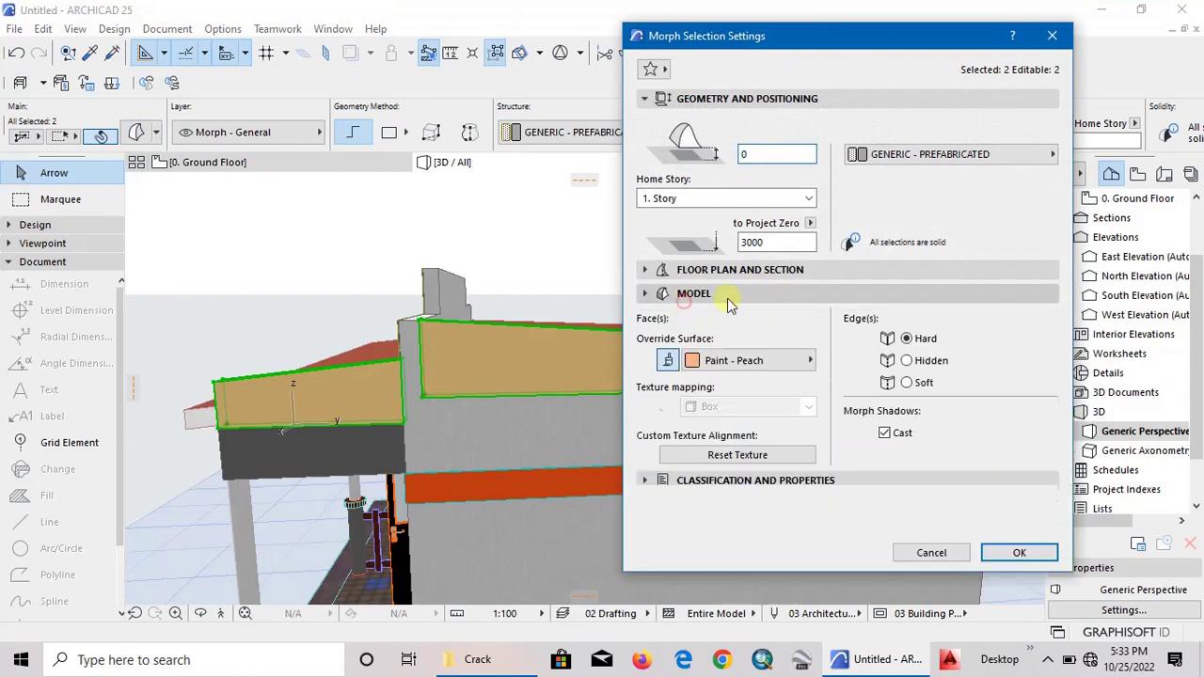
pyautogui.click(720, 366)
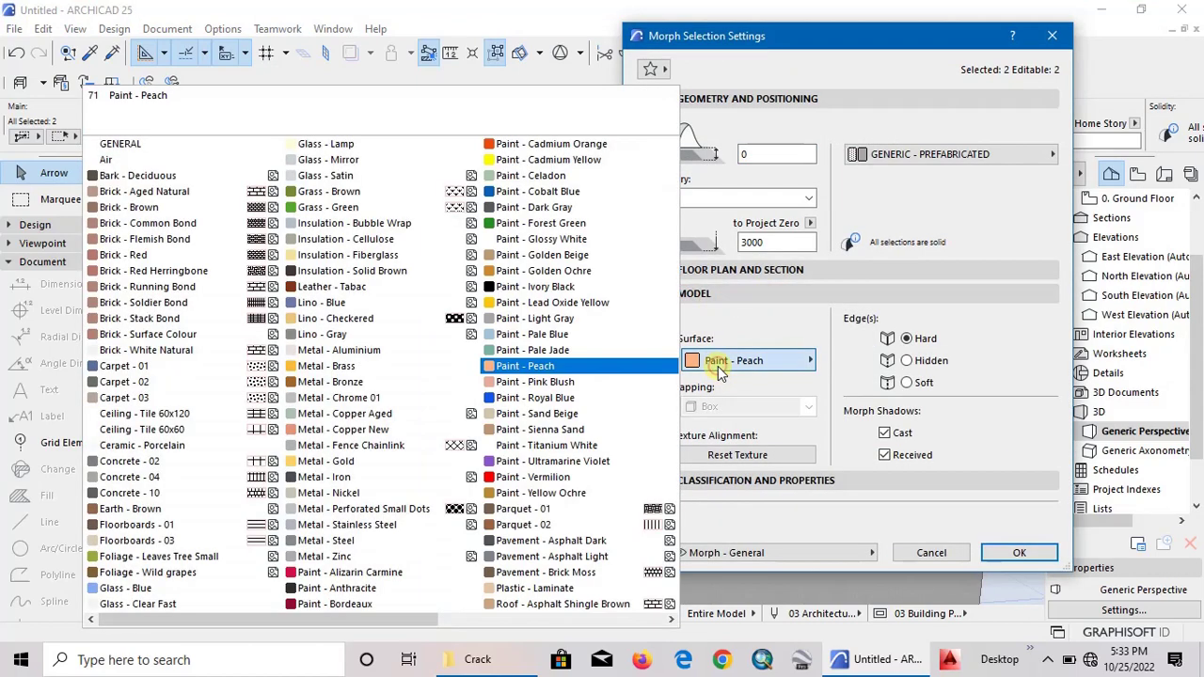
pyautogui.click(539, 214)
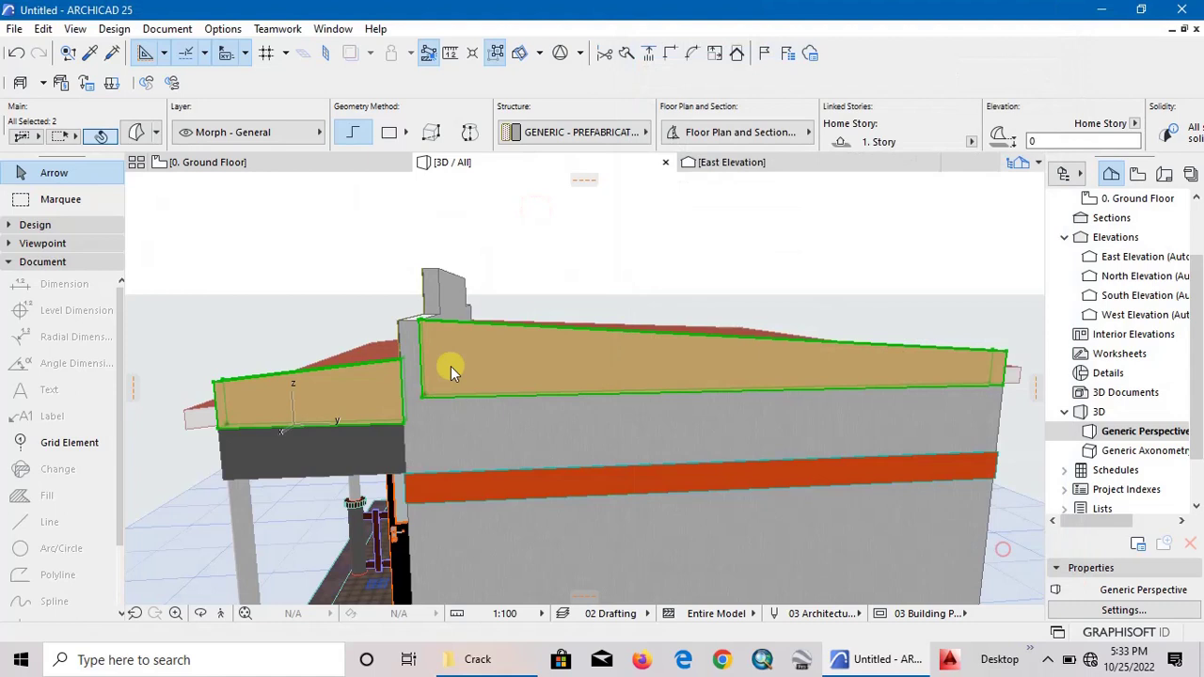
pyautogui.click(618, 266)
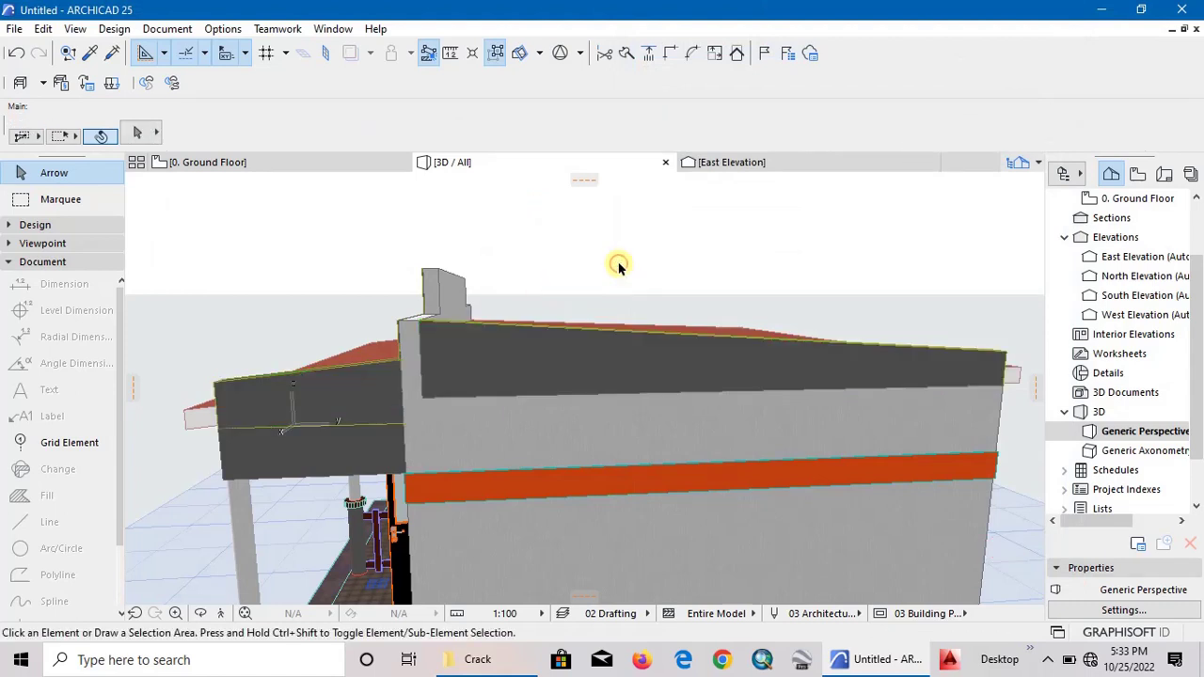
# Select and deselect the long parapet morph a couple of times to check it.
pyautogui.click(475, 365)
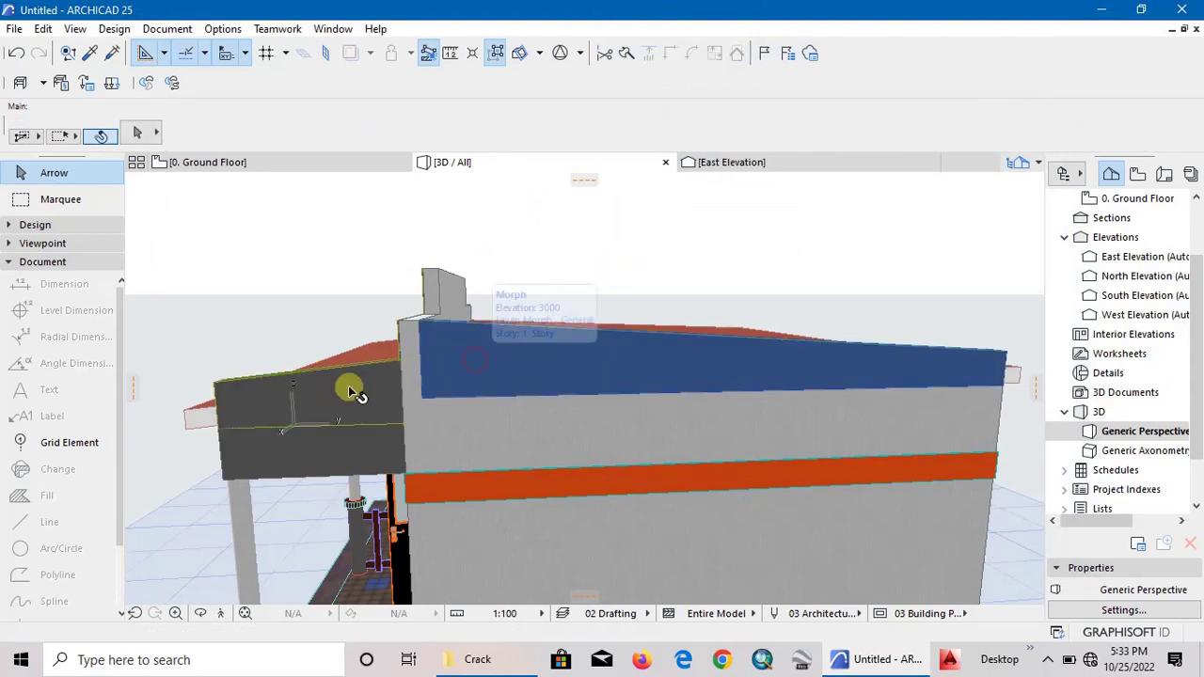
pyautogui.click(264, 318)
pyautogui.click(531, 353)
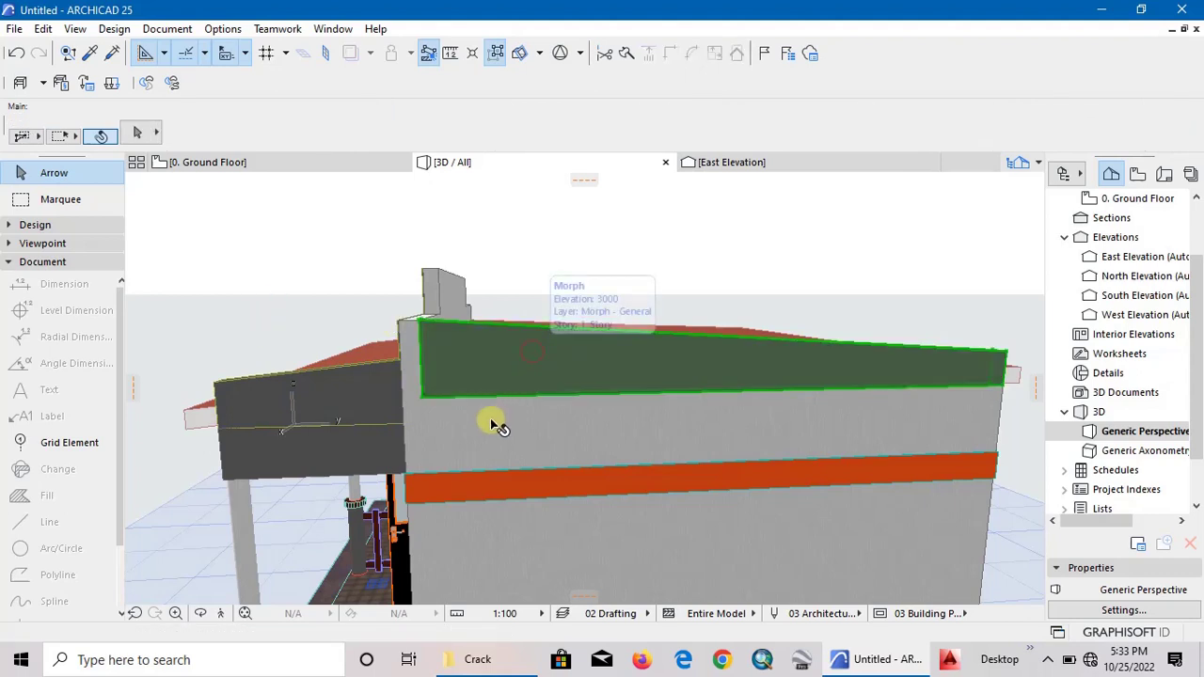
pyautogui.click(237, 245)
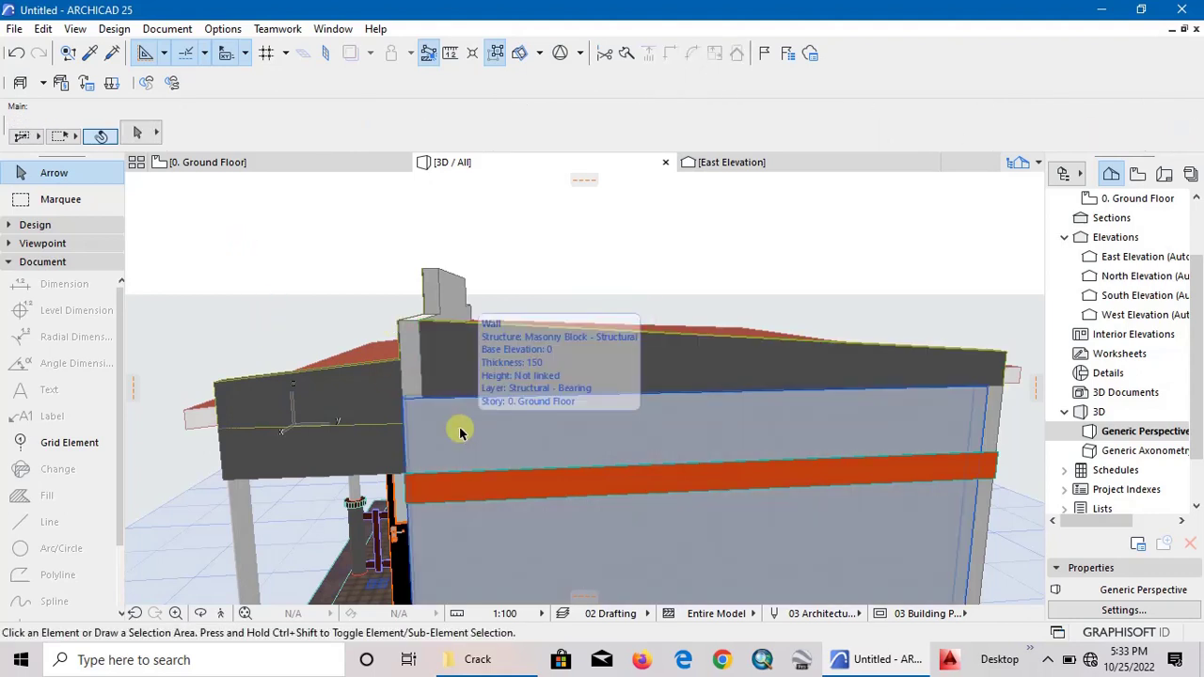
# Check the side wall's surfaces in its Model panel, then close and deselect.
pyautogui.click(460, 429)
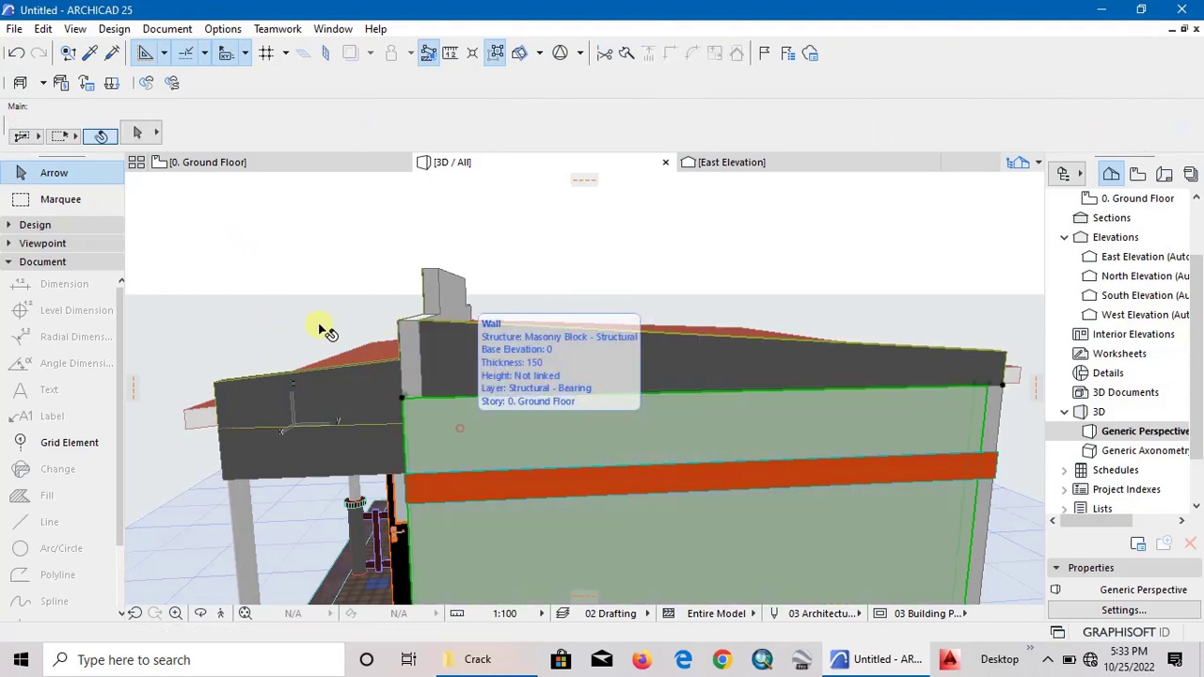
pyautogui.click(137, 132)
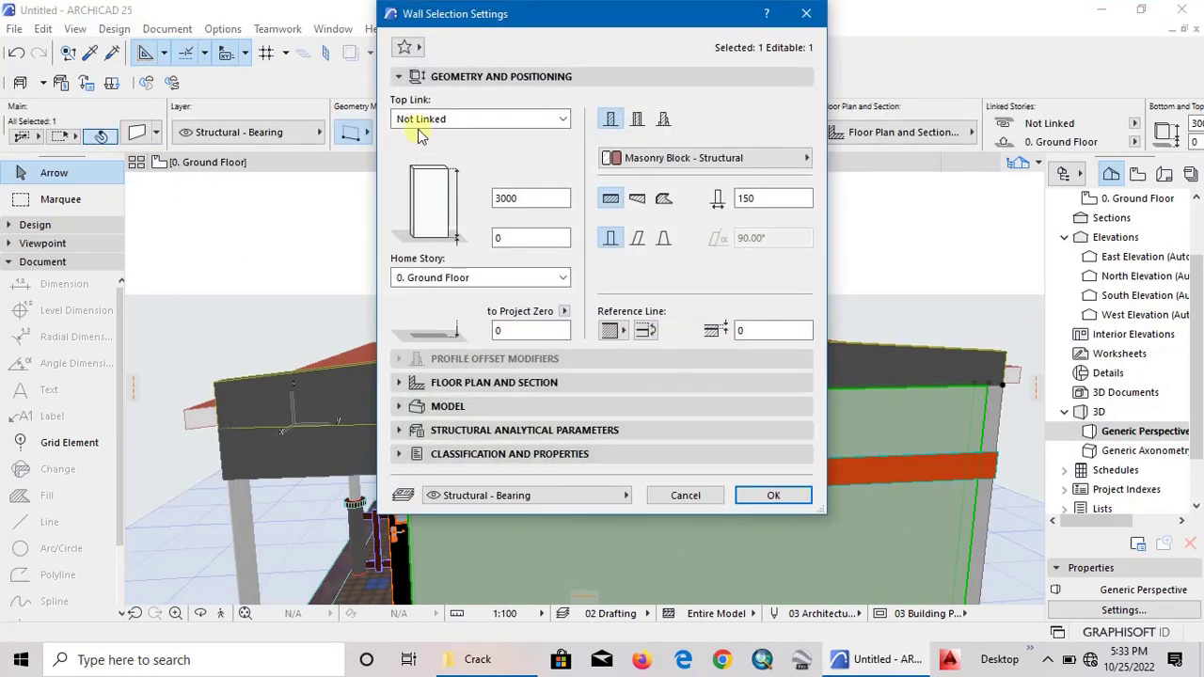
pyautogui.click(458, 408)
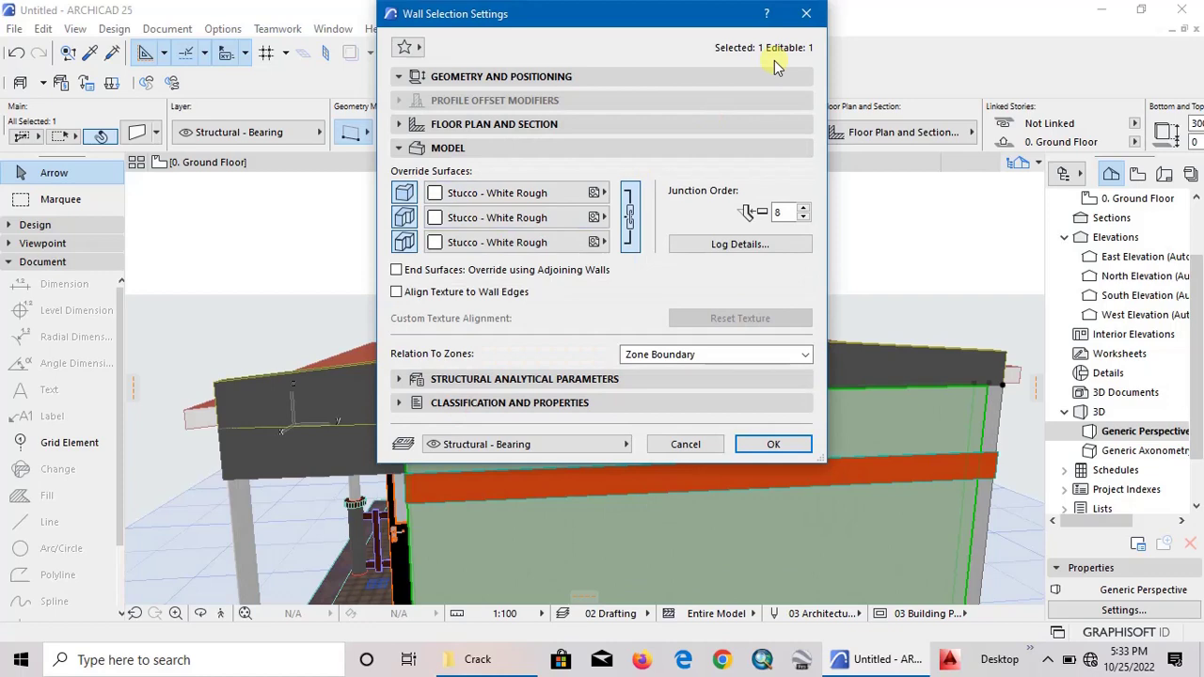
pyautogui.click(799, 17)
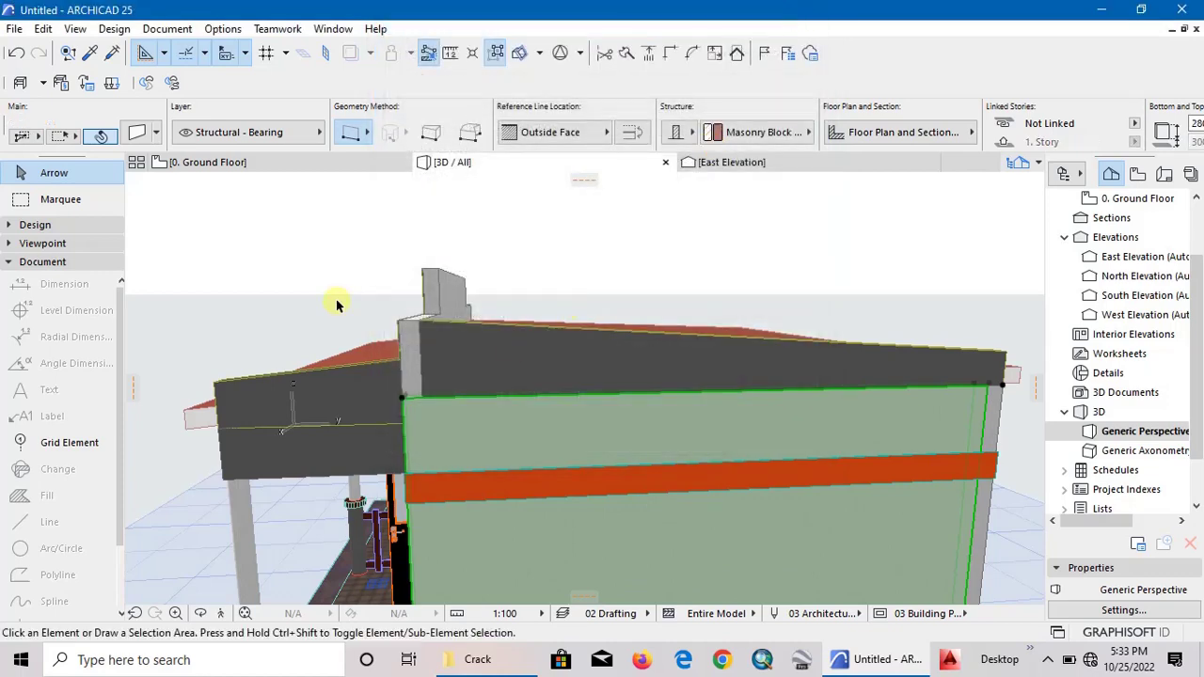
pyautogui.click(336, 300)
# Give the long parapet morph a Stucco - White Rough override surface.
pyautogui.click(520, 407)
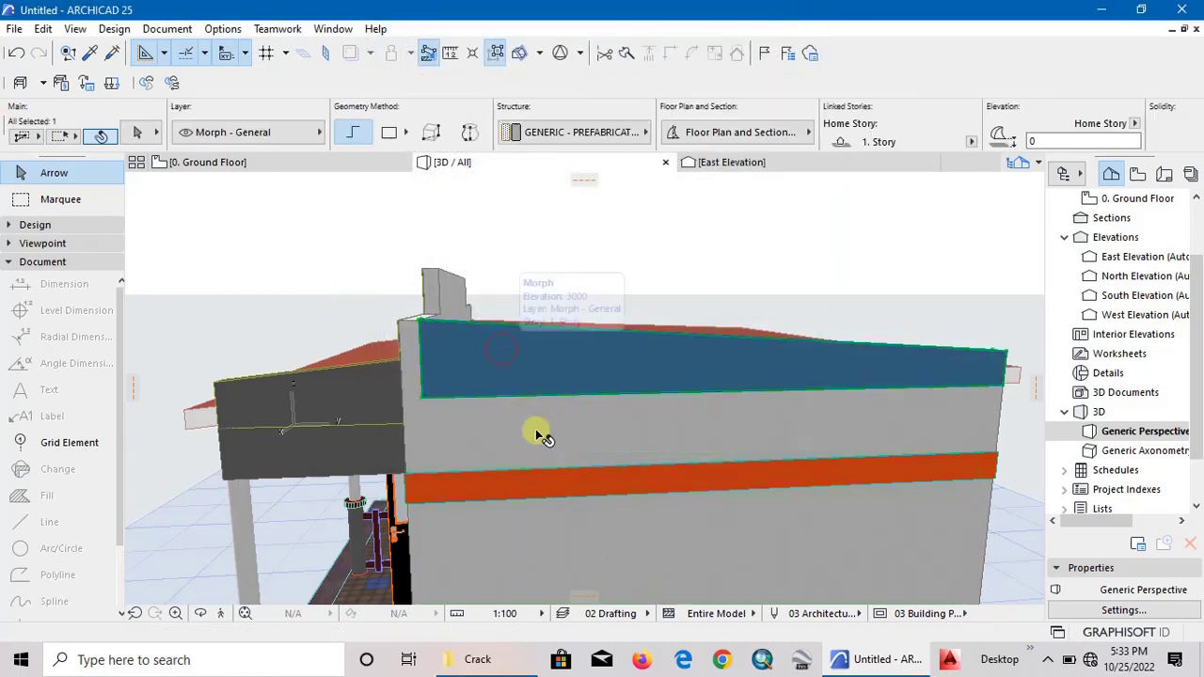
pyautogui.click(140, 134)
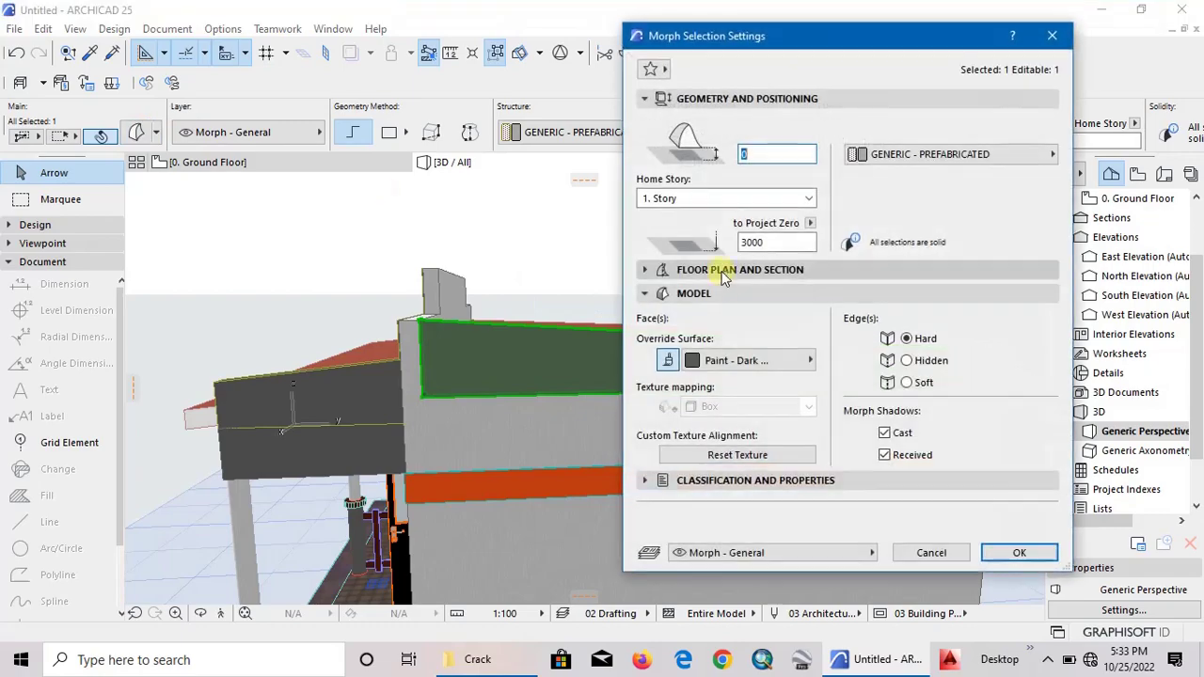
pyautogui.click(728, 360)
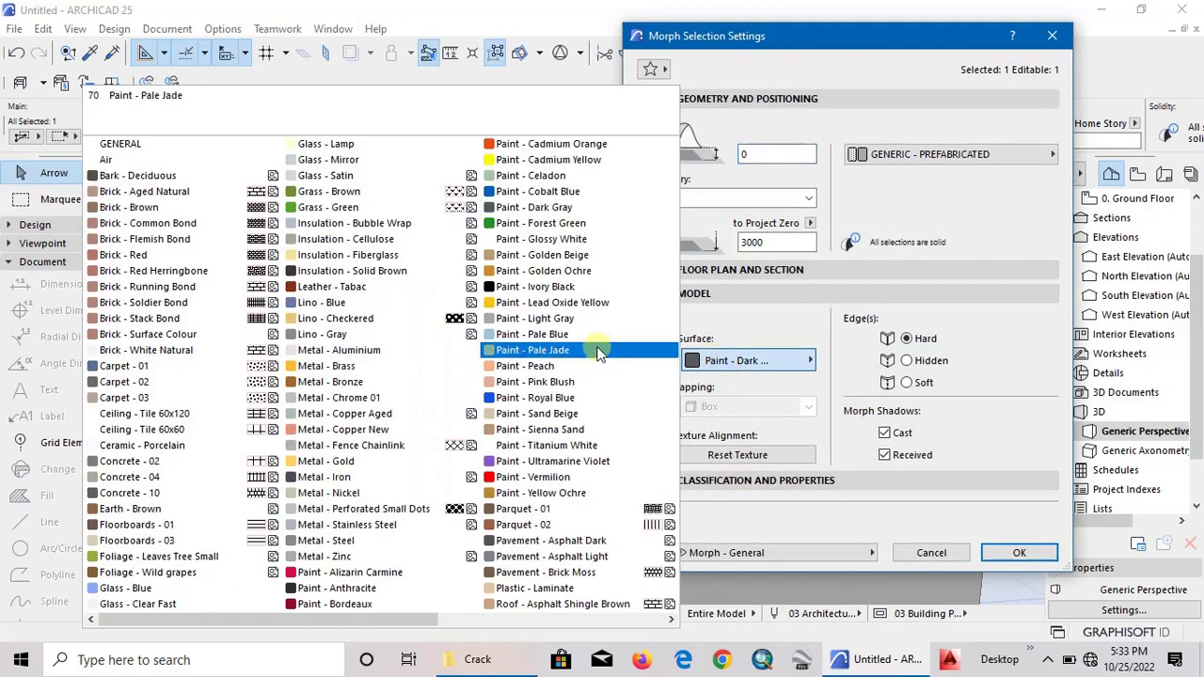
pyautogui.scroll(-2, 533, 533)
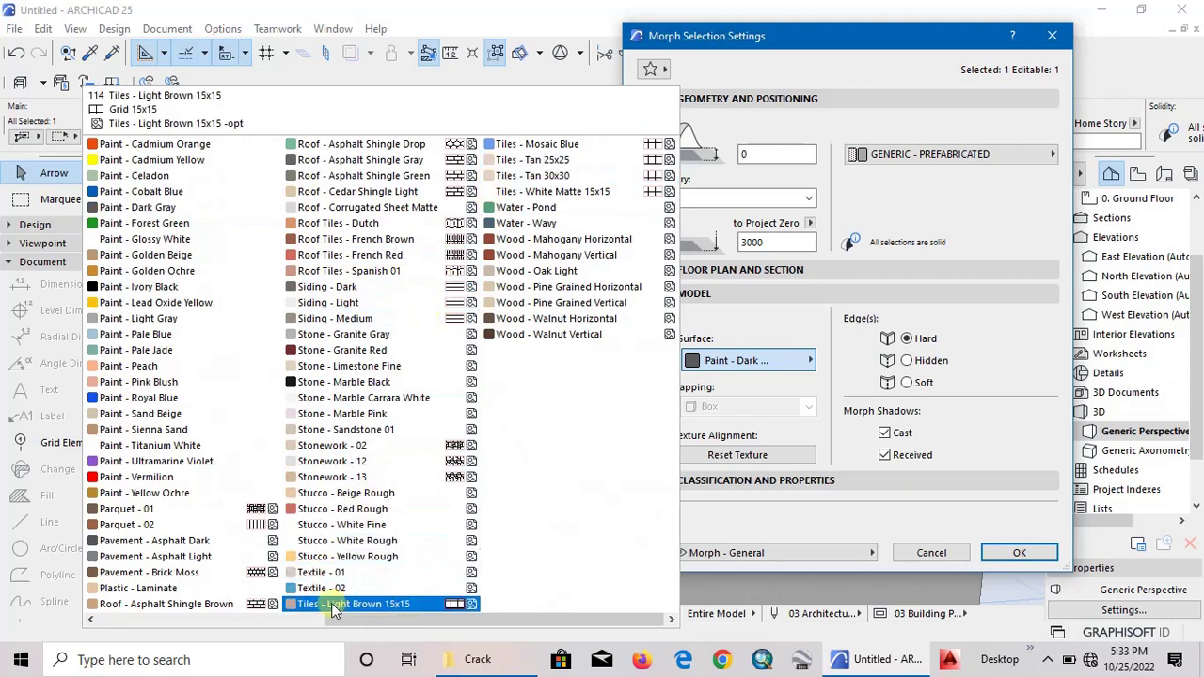
pyautogui.click(353, 540)
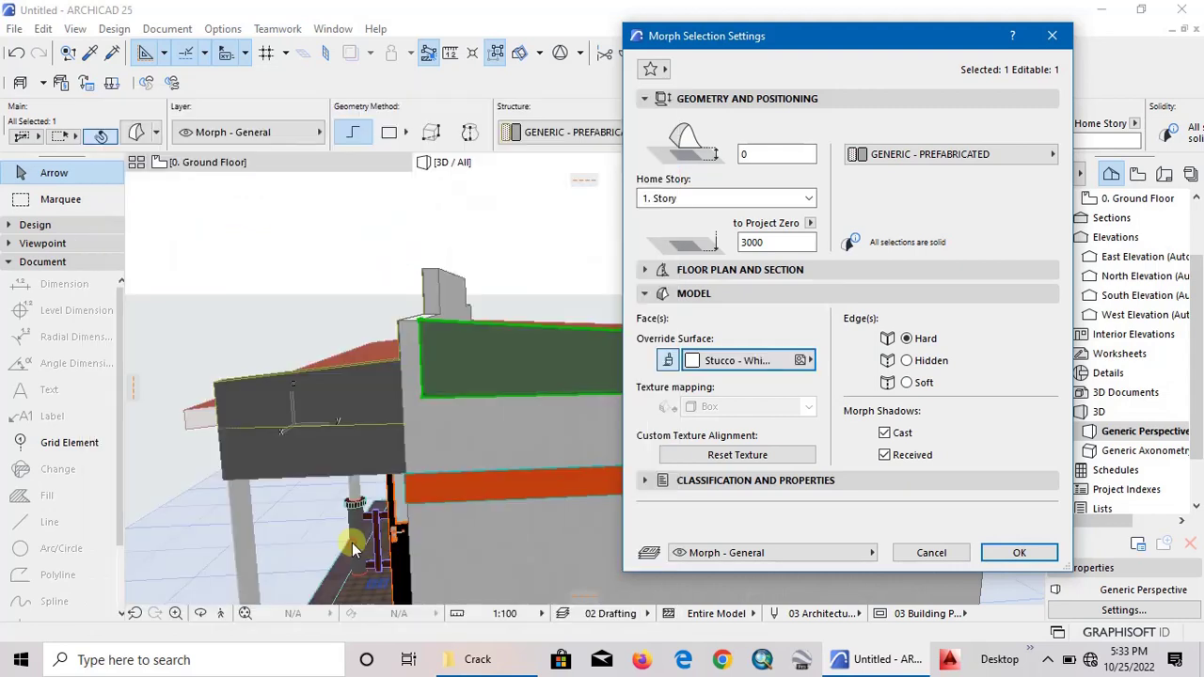
pyautogui.click(997, 556)
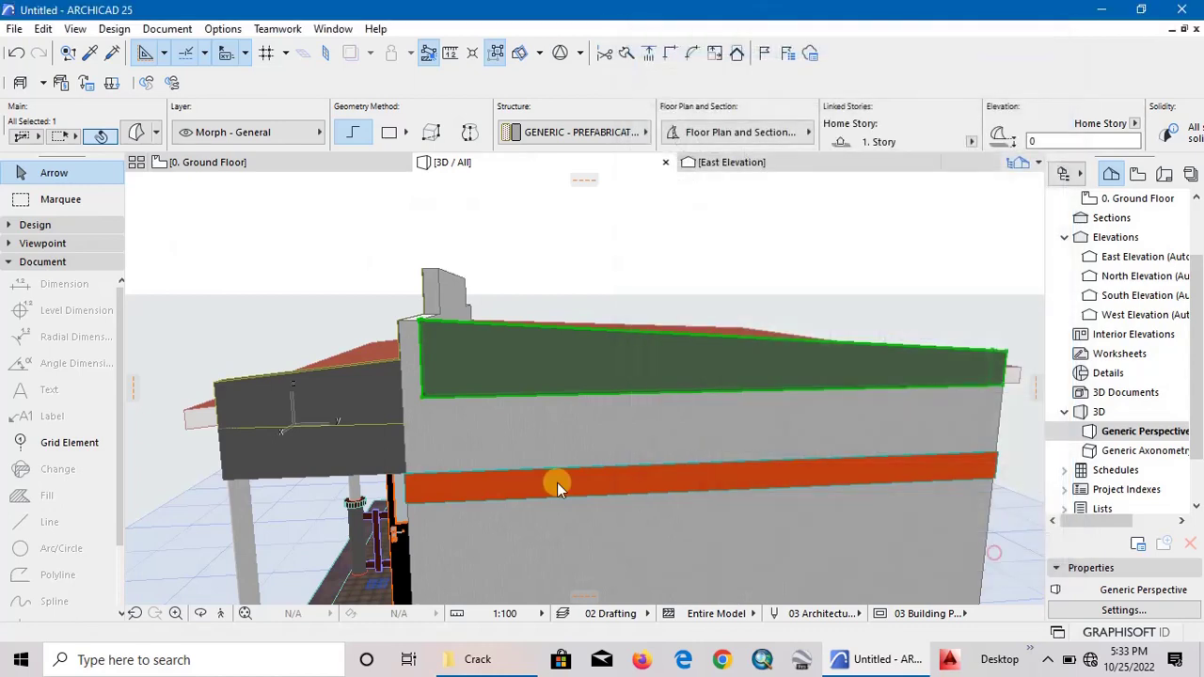
pyautogui.click(603, 233)
# Orbit the 3D view over the tiled roof toward the long wall and its stucco parapet.
pyautogui.keyDown('shift'); pyautogui.moveTo(475, 309); pyautogui.dragTo(330, 379, button='middle'); pyautogui.keyUp('shift')
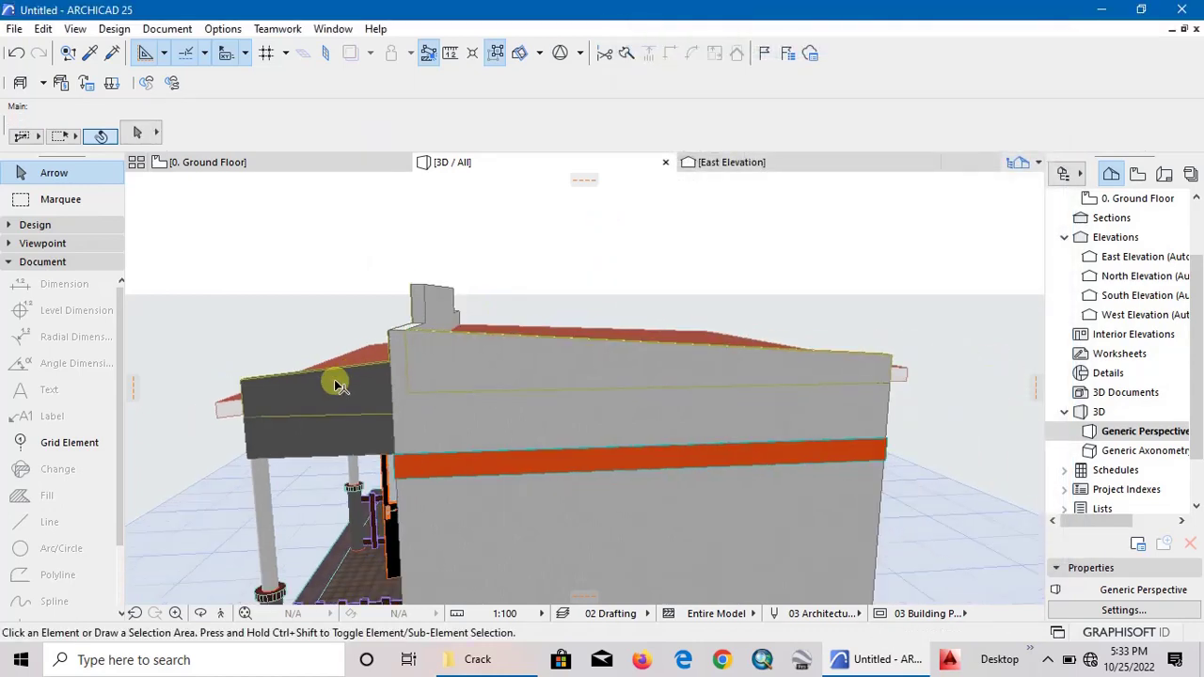
pyautogui.keyDown('shift'); pyautogui.moveTo(894, 371); pyautogui.dragTo(637, 401, button='middle'); pyautogui.keyUp('shift')
pyautogui.click(200, 613)
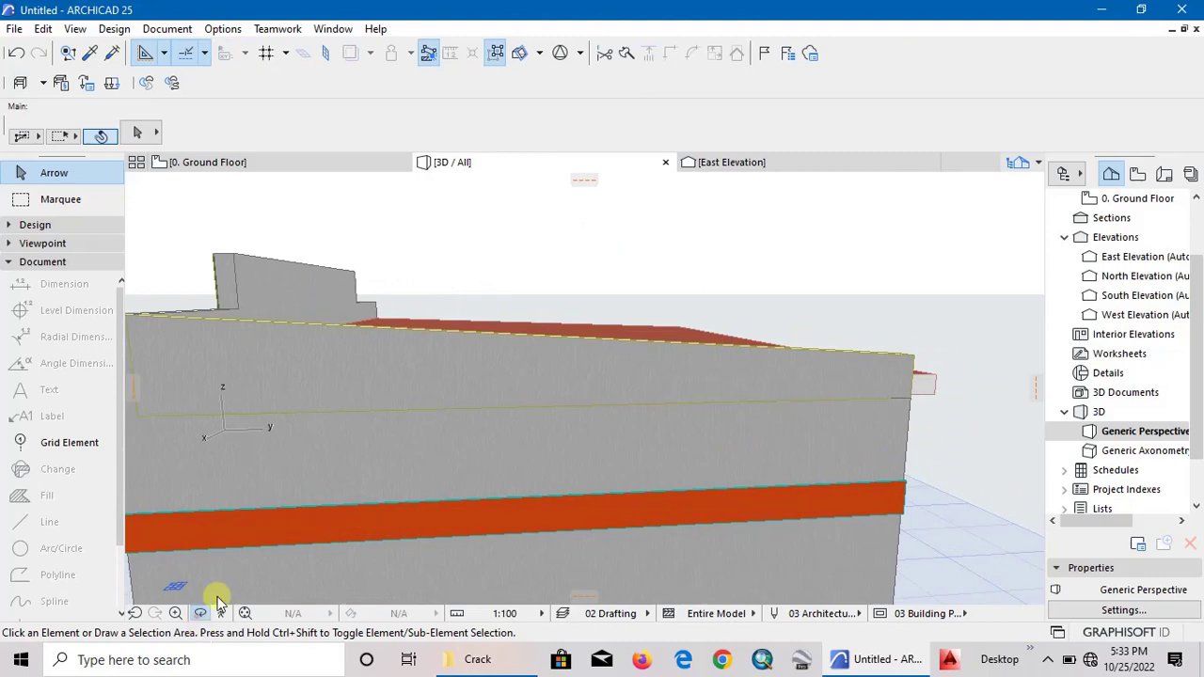